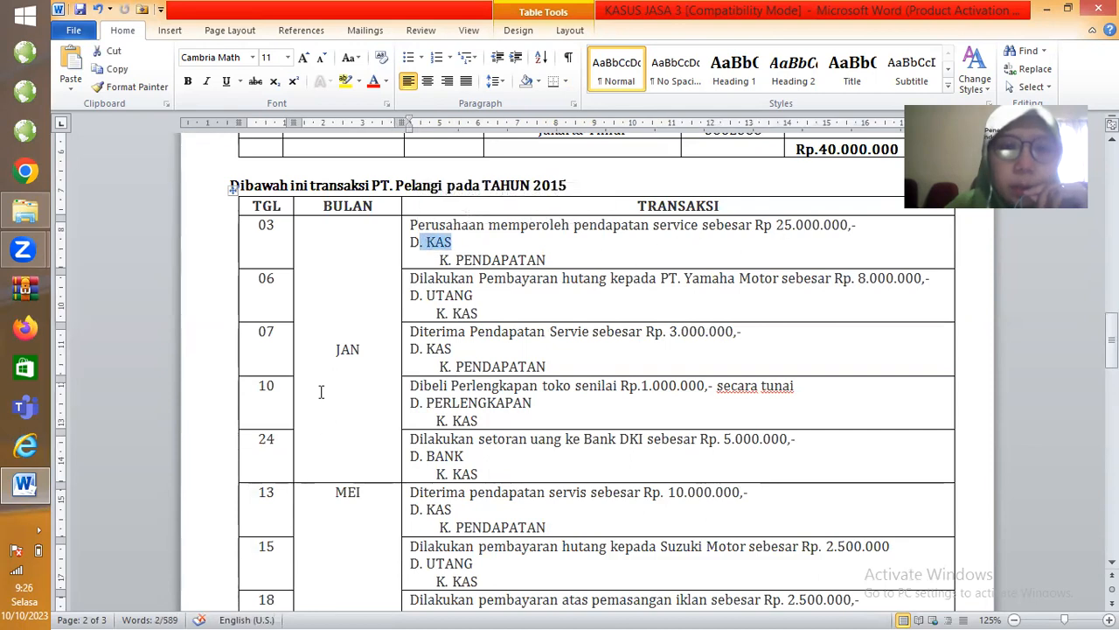
# Post the Yamaha Motor debt payment to the credit side of the Kas di tangan ledger as 8/01/14, 8.000.000.
pyautogui.moveTo(274, 280); pyautogui.dragTo(266, 280)
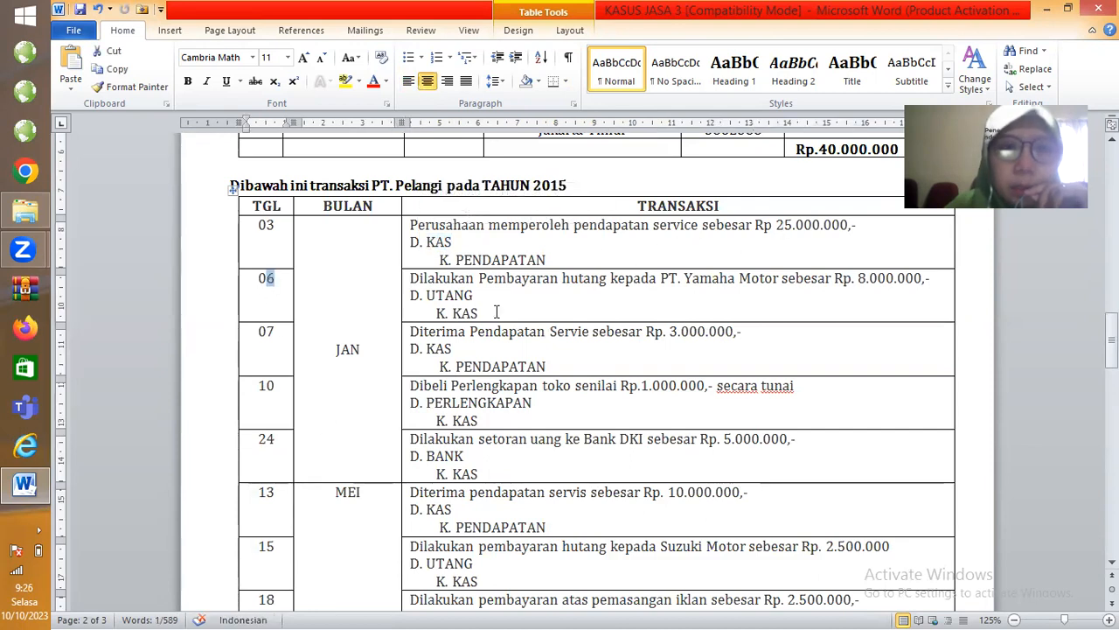
pyautogui.click(496, 313)
pyautogui.scroll(-10, 682, 376)
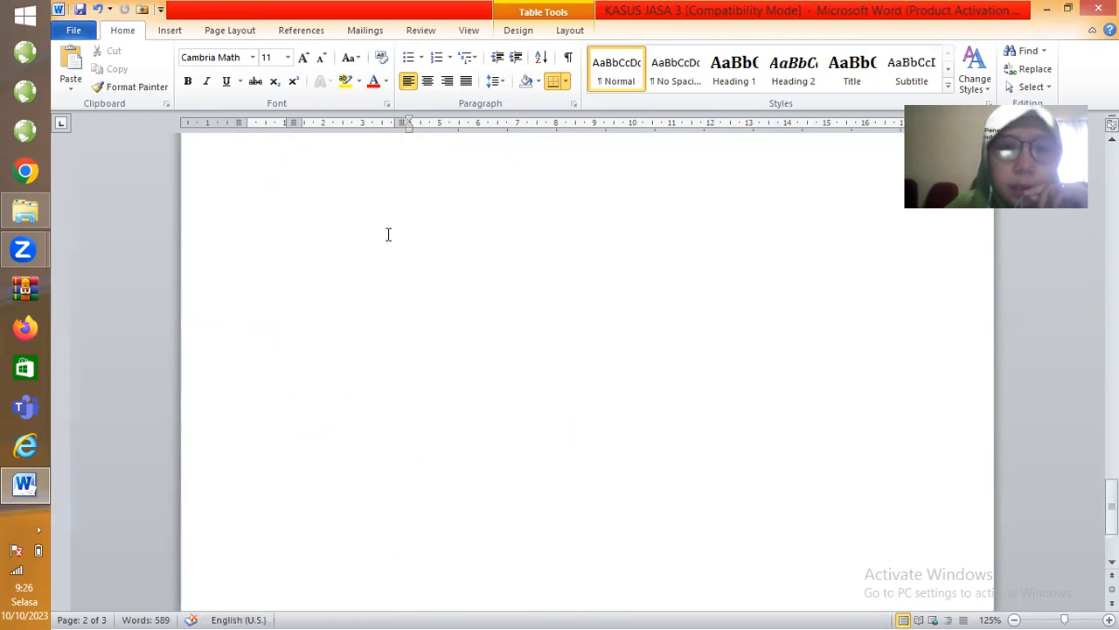
pyautogui.click(424, 220)
pyautogui.write('8/01/1')
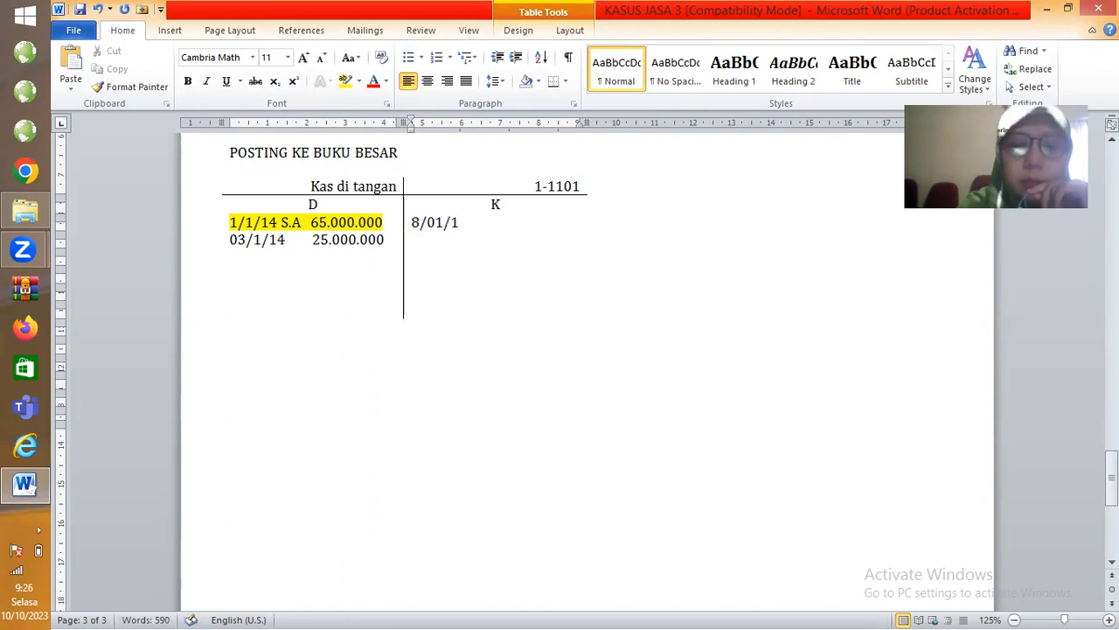
pyautogui.write('4    8.000.000')
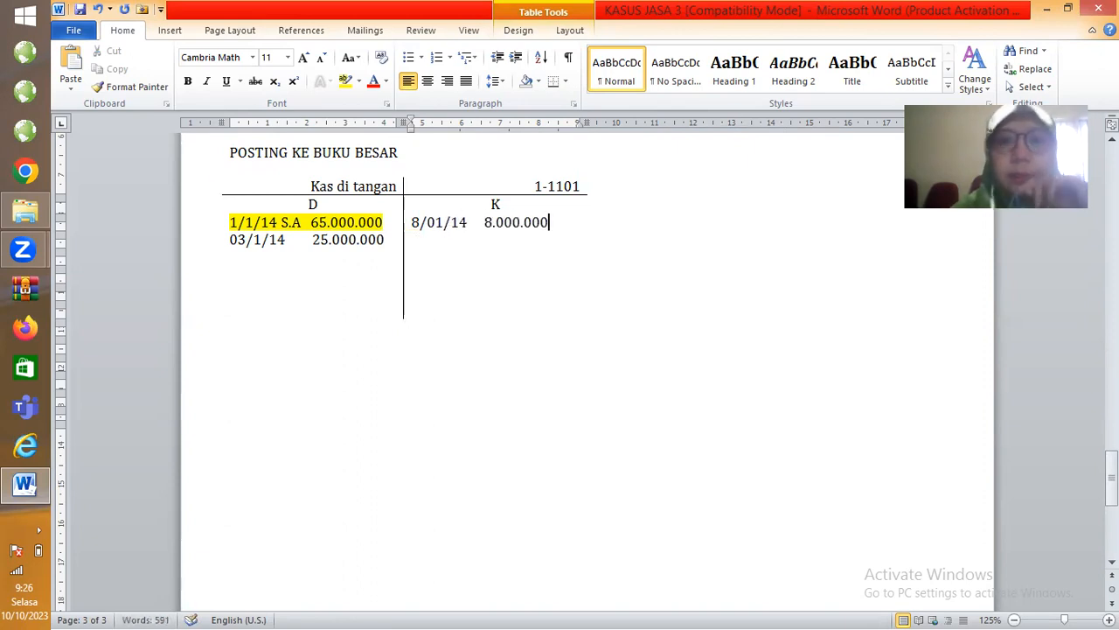
# Post the 07 January service income to the debit side of the Kas di tangan ledger as 07/01/14, 3.000.000.
pyautogui.scroll(10, 370, 283)
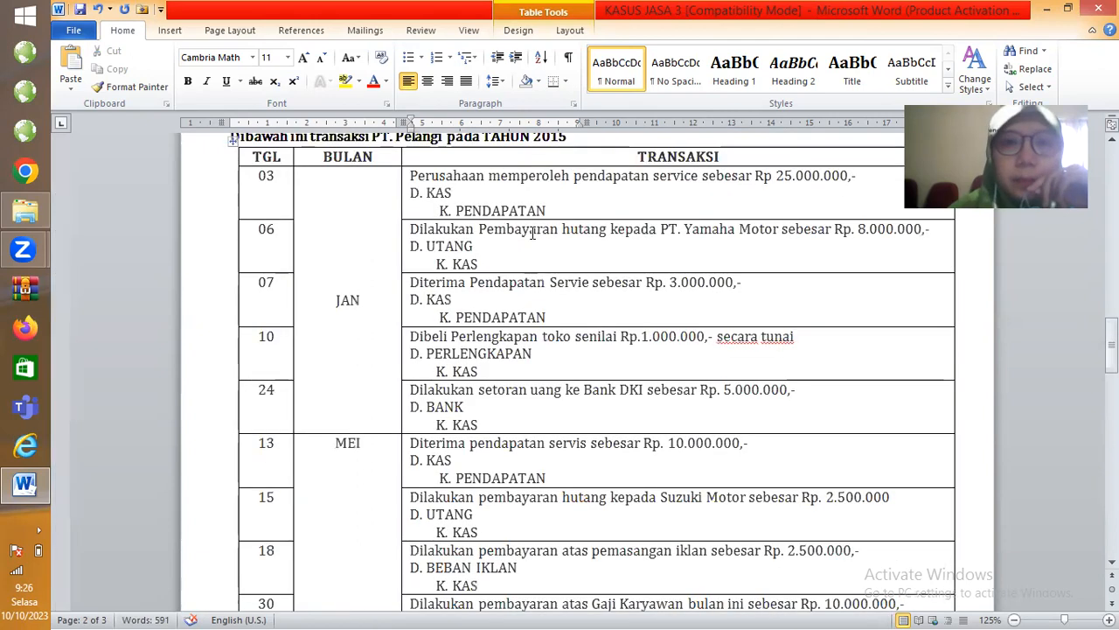
pyautogui.scroll(-12, 648, 341)
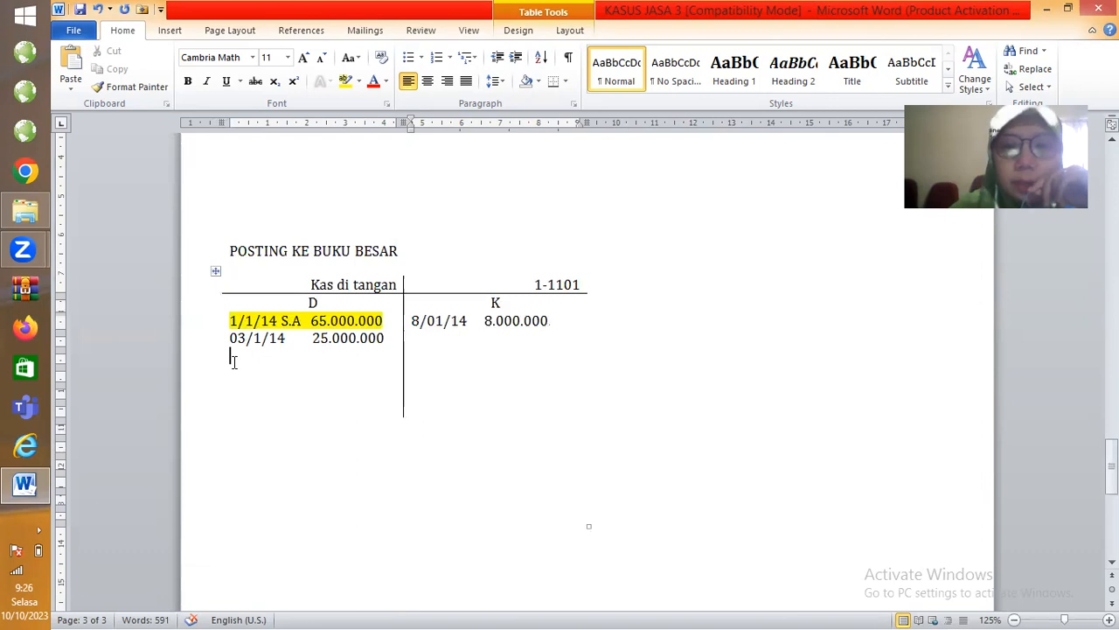
pyautogui.write('07/0')
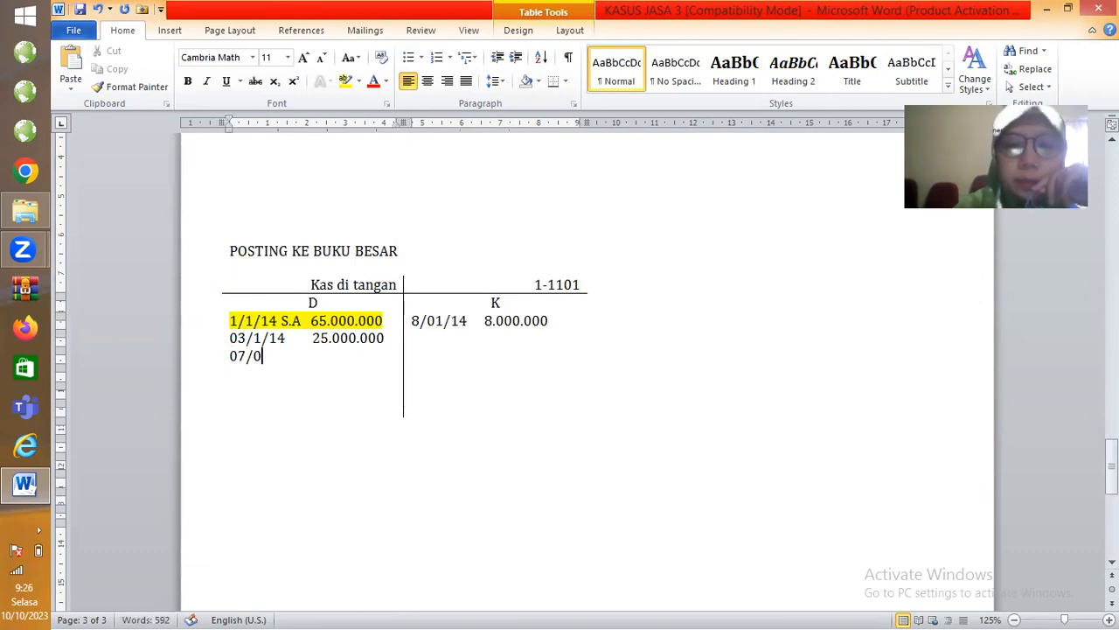
pyautogui.write('1/14')
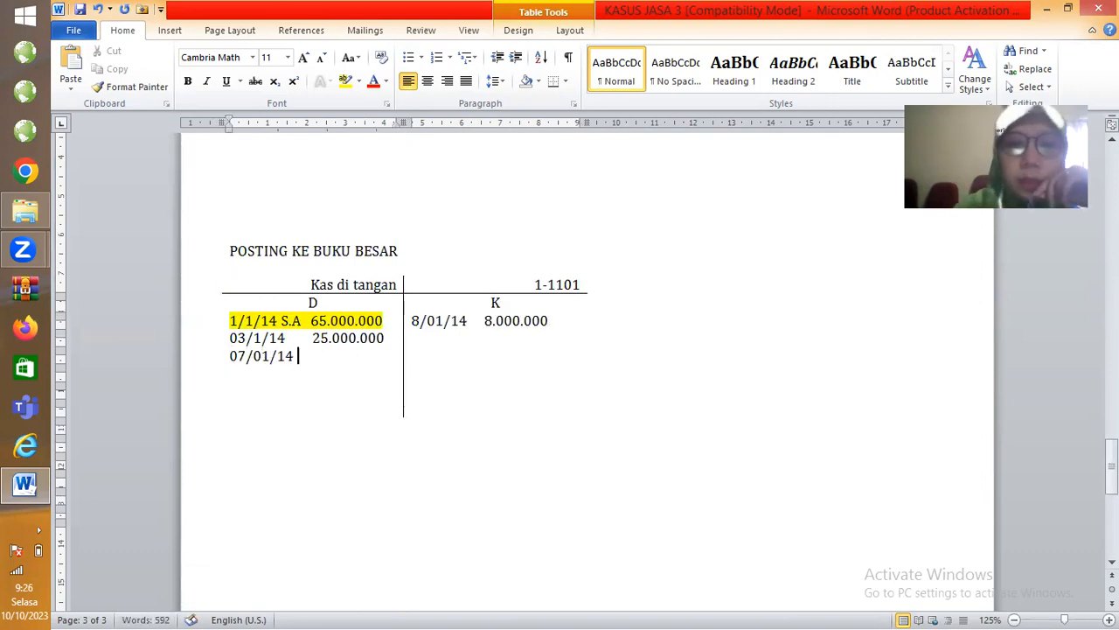
pyautogui.write('3.000.000')
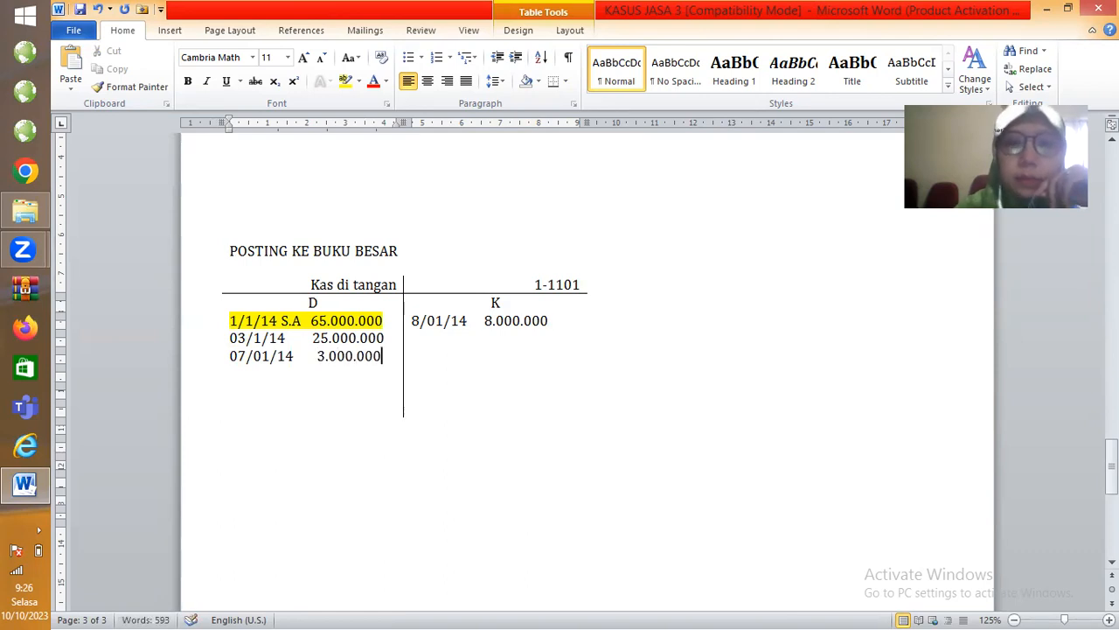
# Highlight in yellow the KAS journal lines of the 03, 06, 07 and 10 January transactions.
pyautogui.scroll(15, 341, 398)
pyautogui.scroll(4, 416, 297)
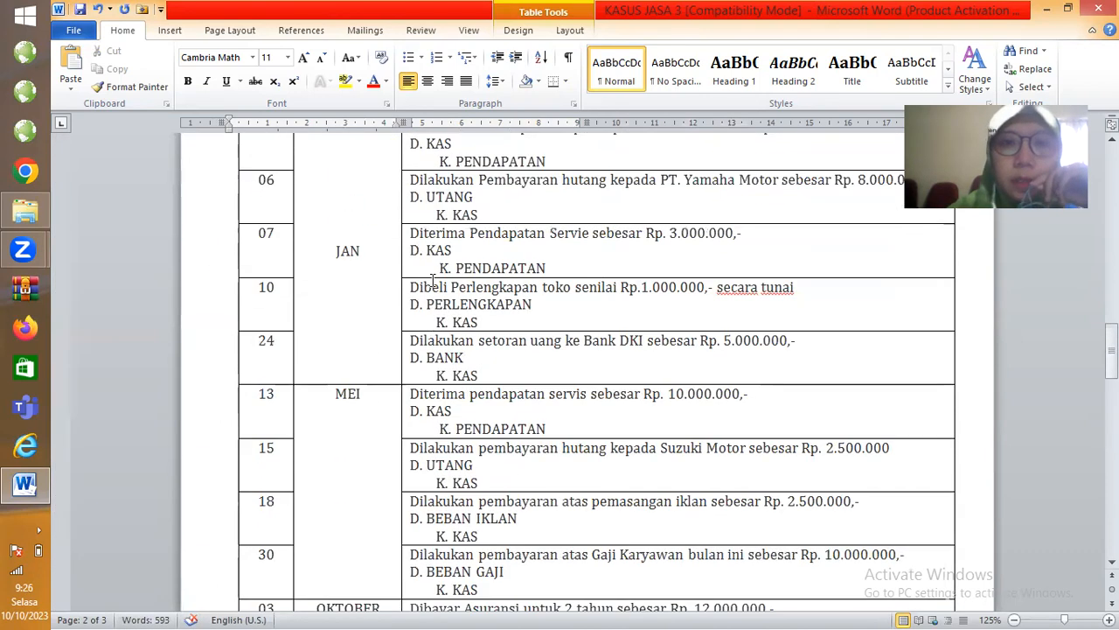
pyautogui.click(461, 242)
pyautogui.moveTo(461, 242); pyautogui.dragTo(409, 243)
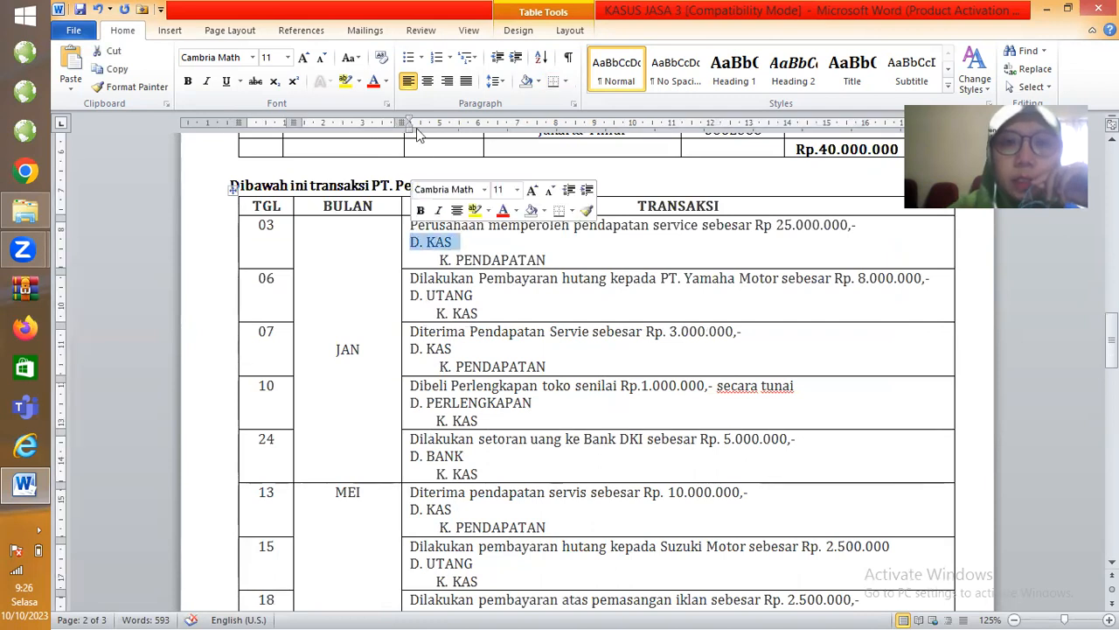
pyautogui.click(345, 80)
pyautogui.moveTo(490, 312); pyautogui.dragTo(437, 313)
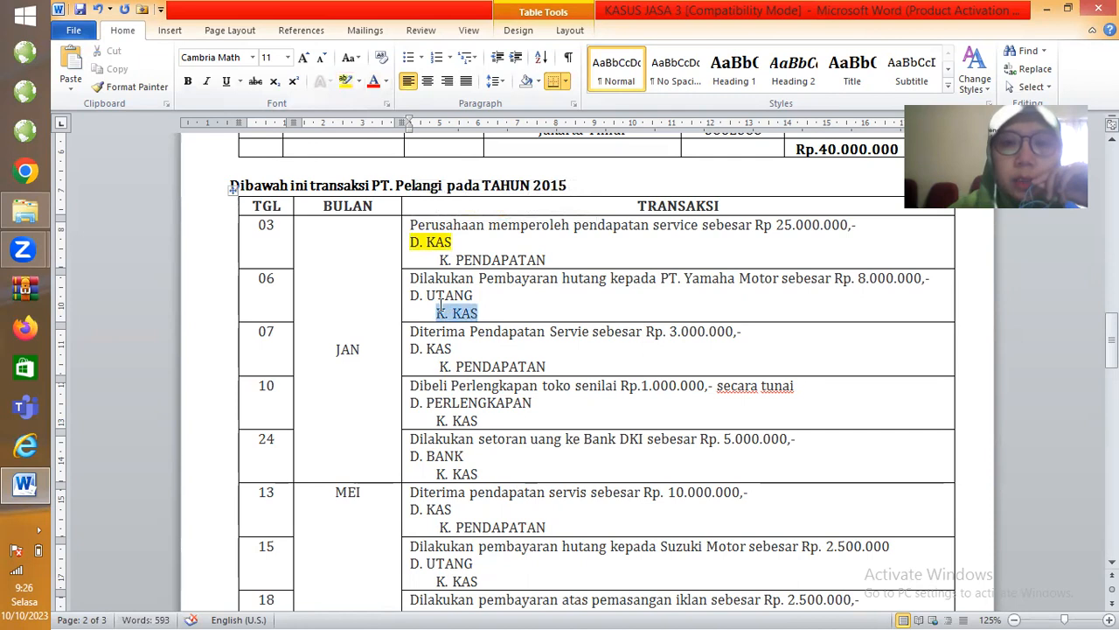
pyautogui.click(346, 80)
pyautogui.moveTo(466, 349); pyautogui.dragTo(408, 348)
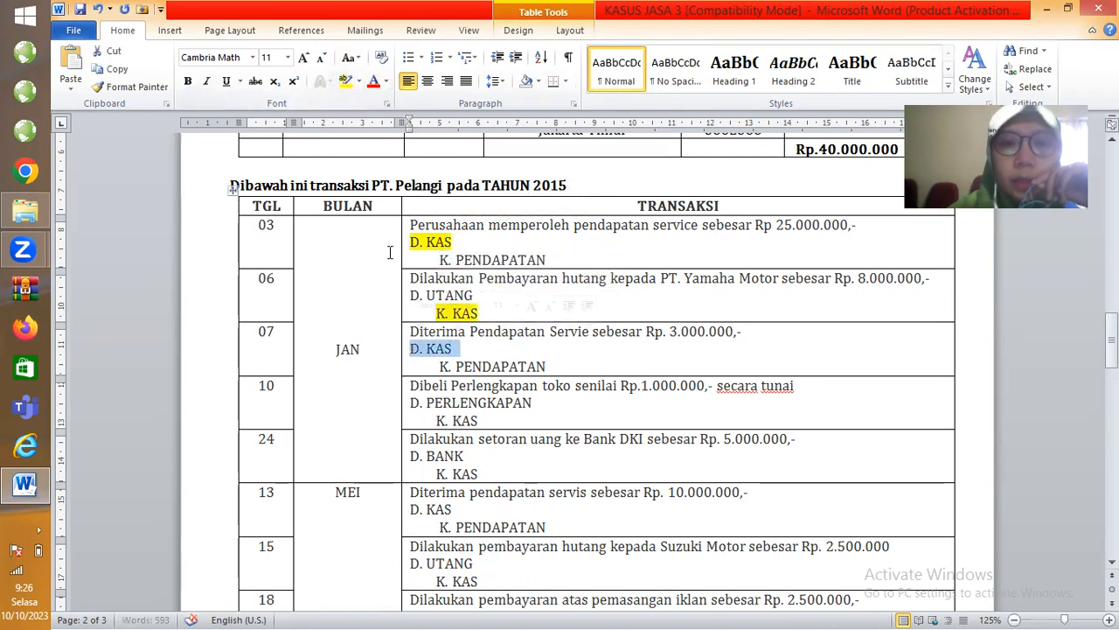
pyautogui.click(348, 84)
pyautogui.scroll(-2, 440, 315)
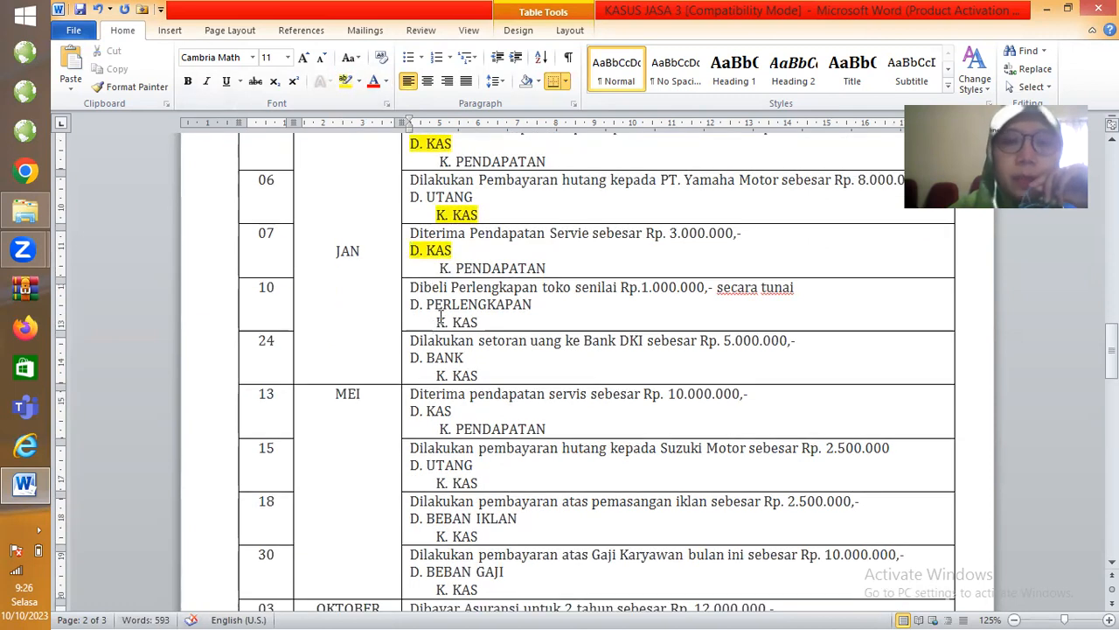
pyautogui.moveTo(478, 322); pyautogui.dragTo(411, 322)
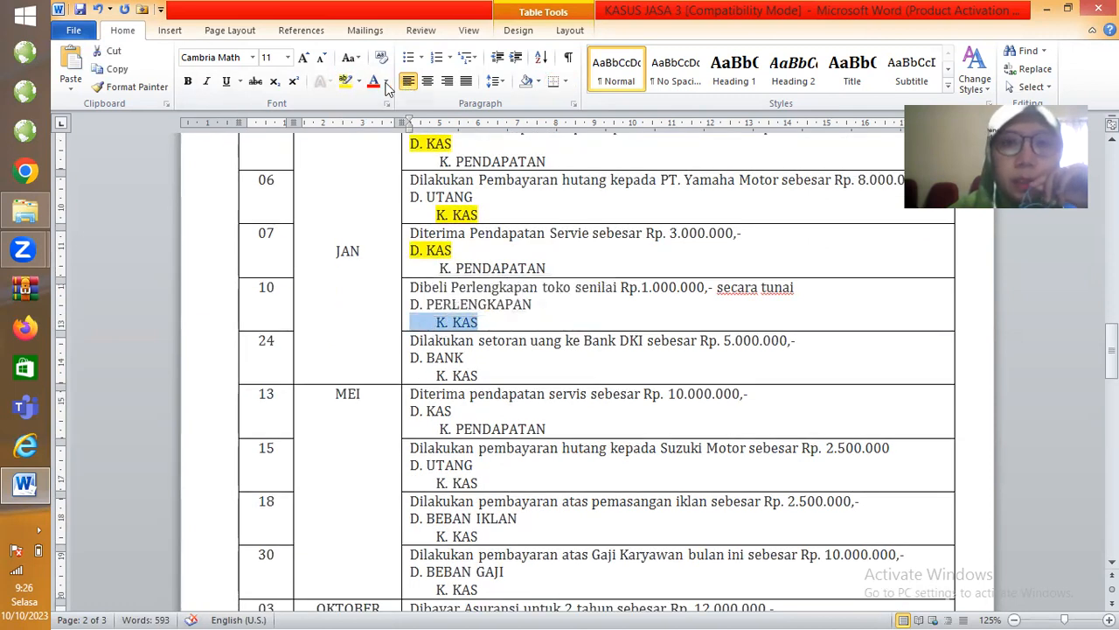
pyautogui.click(346, 81)
# Post the 10 January supplies purchase to the credit side of the Kas di tangan ledger as 10/01/14, 1.000.000.
pyautogui.scroll(-10, 454, 324)
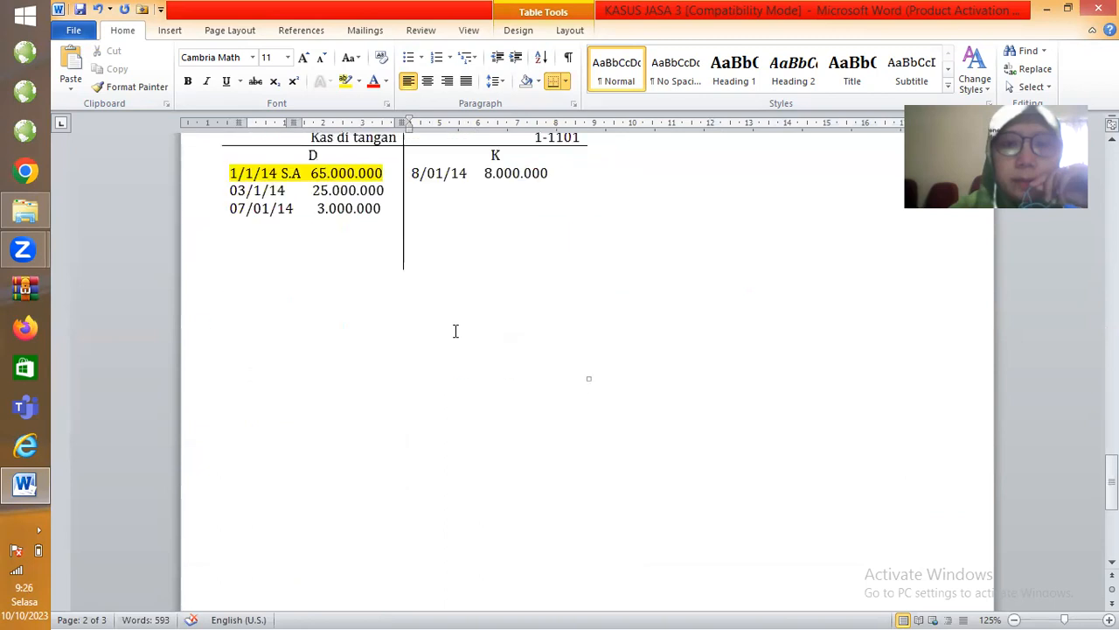
pyautogui.scroll(10, 454, 330)
pyautogui.click(440, 322)
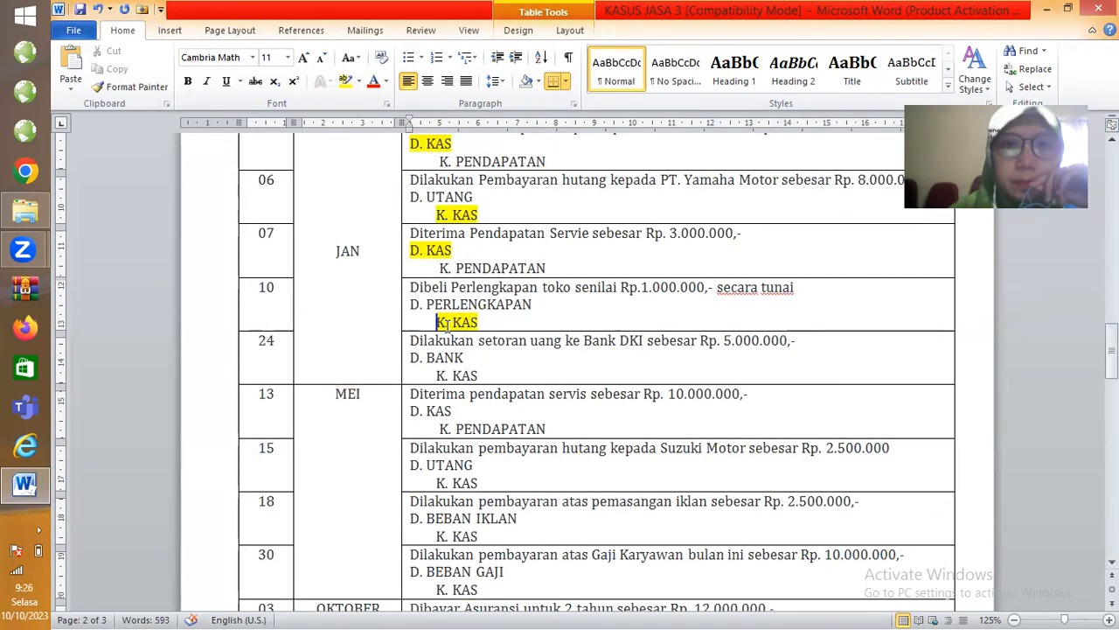
pyautogui.scroll(1, 445, 323)
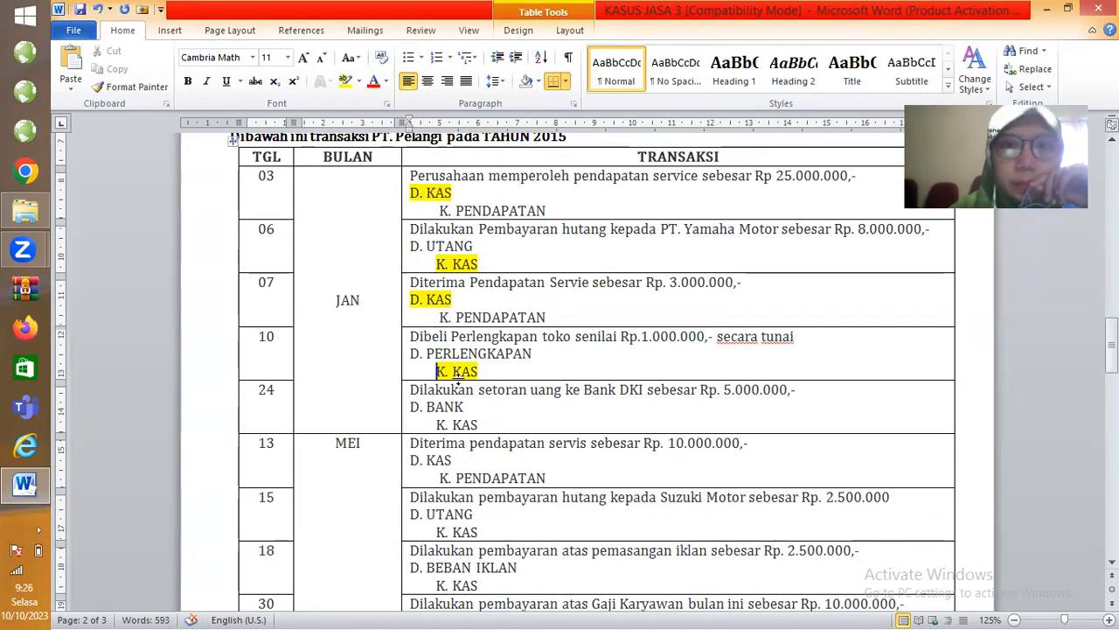
pyautogui.scroll(-12, 456, 390)
pyautogui.click(435, 439)
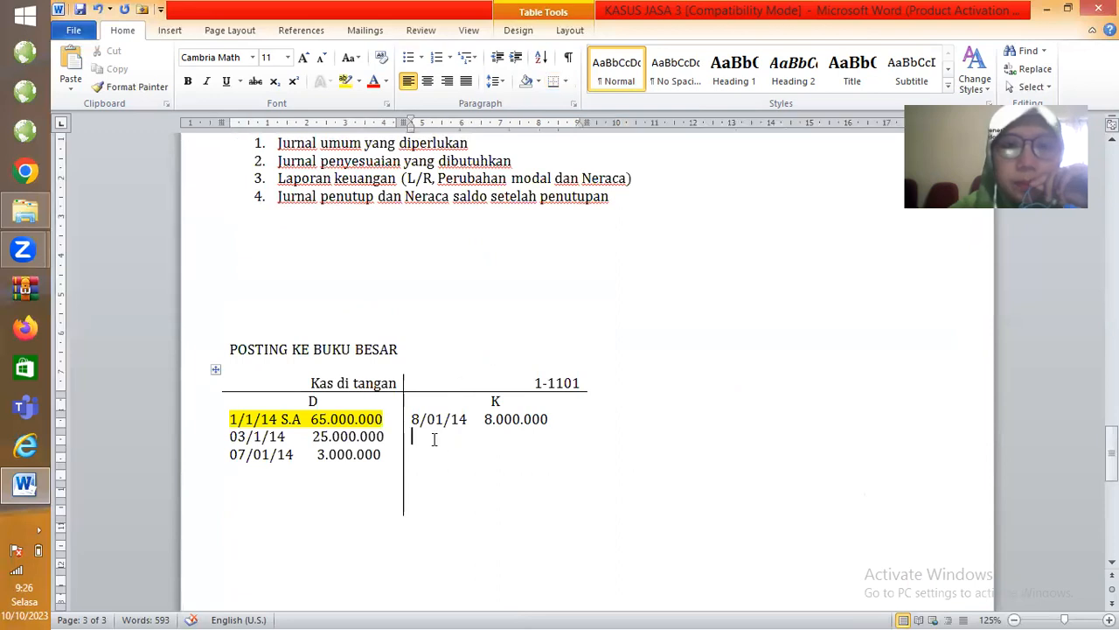
pyautogui.scroll(12, 434, 437)
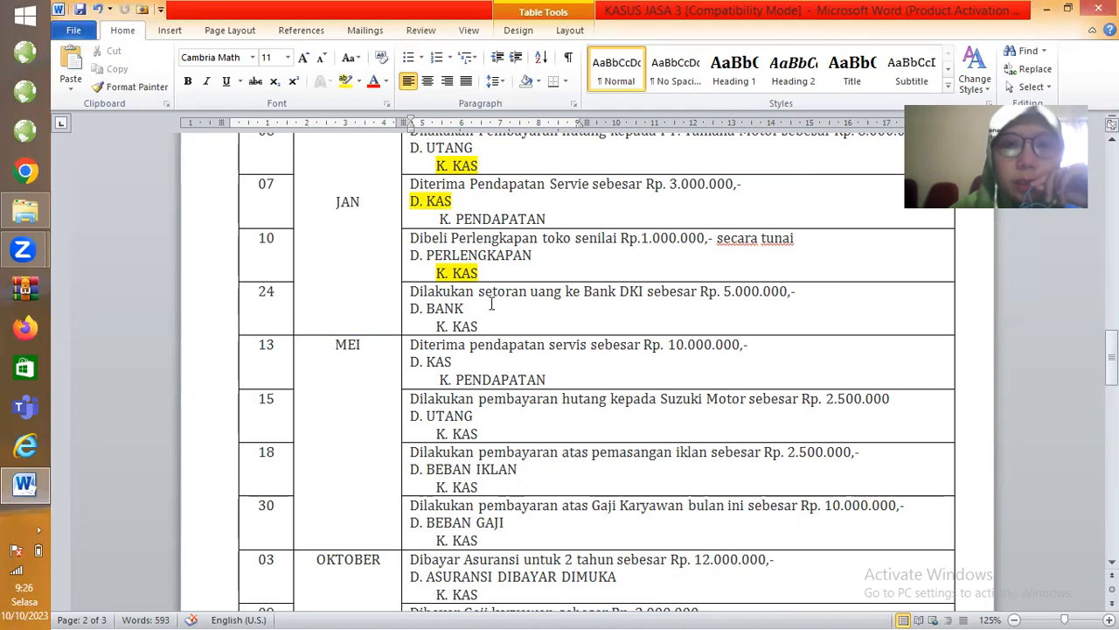
pyautogui.scroll(-12, 491, 303)
pyautogui.write('1')
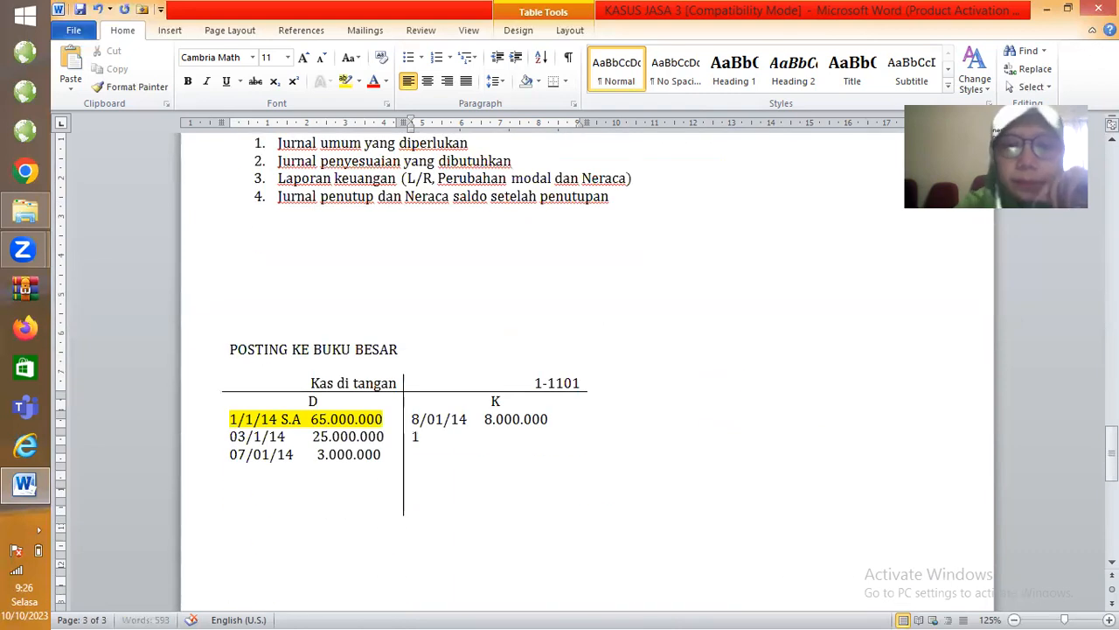
pyautogui.write('0/0')
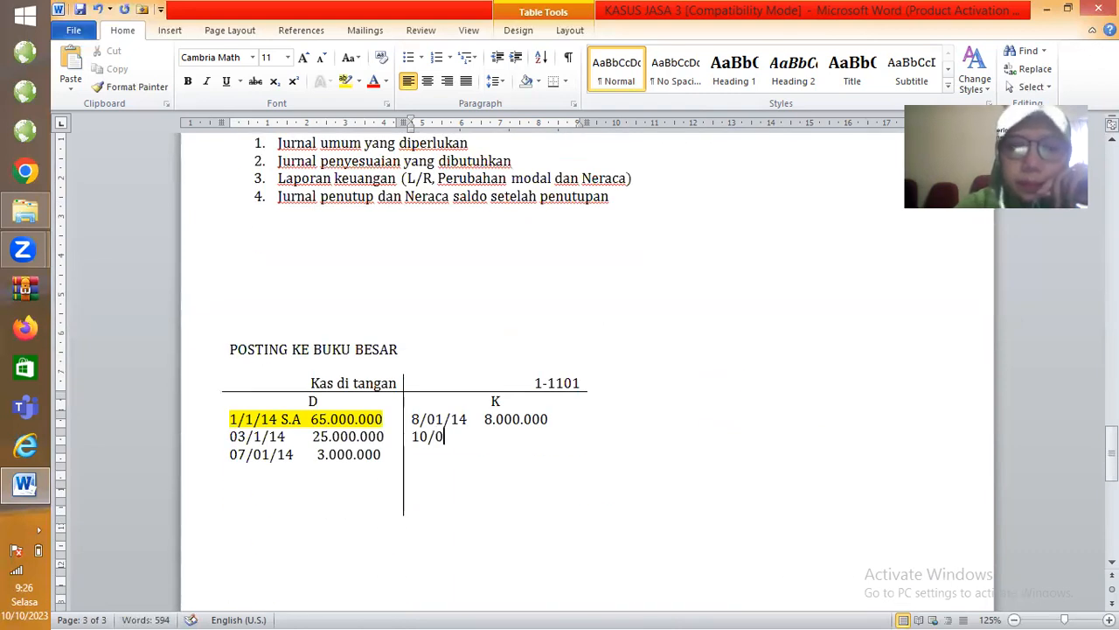
pyautogui.write('1/14   1.000.000')
# Highlight the 24 January K. KAS line in yellow and post it to the Kas di tangan ledger's credit side as 24/01/14, 5.000.000.
pyautogui.scroll(15, 487, 325)
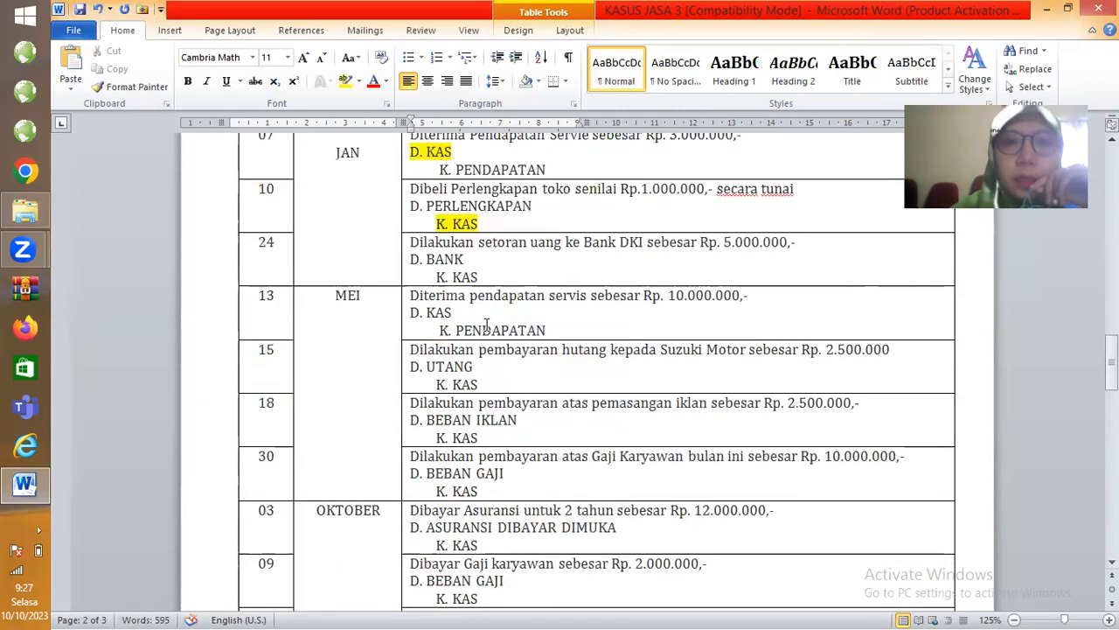
pyautogui.moveTo(481, 278); pyautogui.dragTo(434, 278)
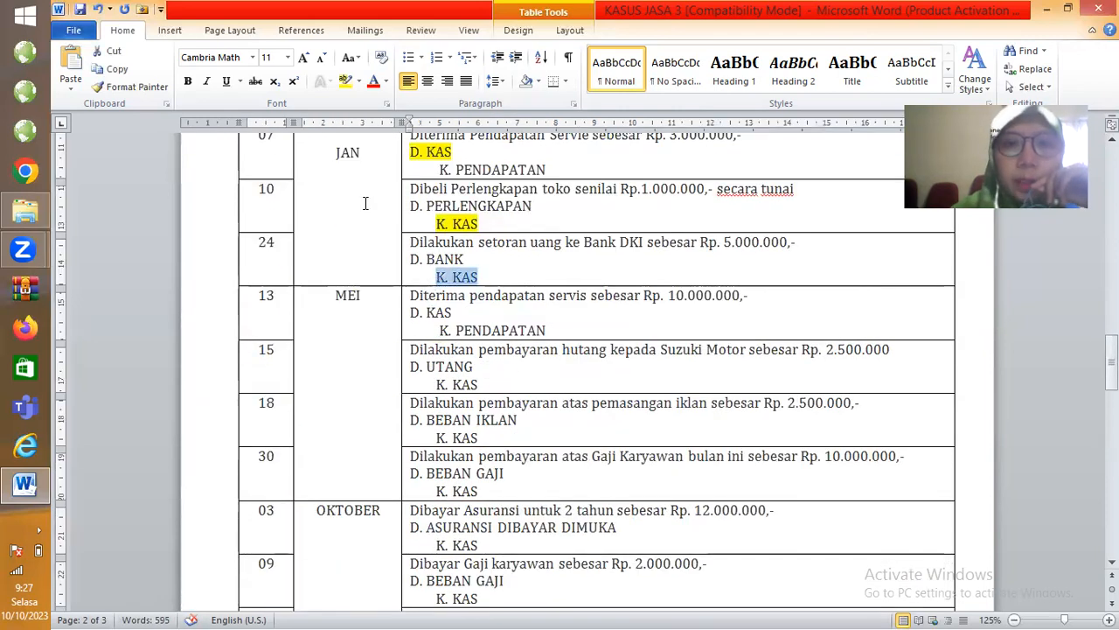
pyautogui.scroll(-15, 411, 298)
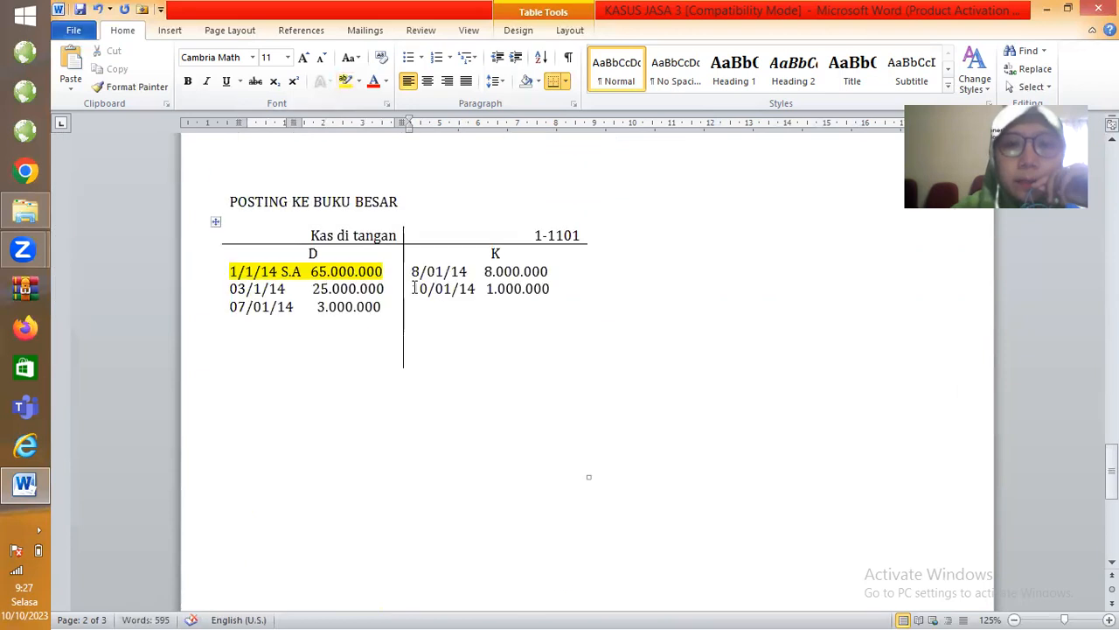
pyautogui.click(419, 308)
pyautogui.write('24/')
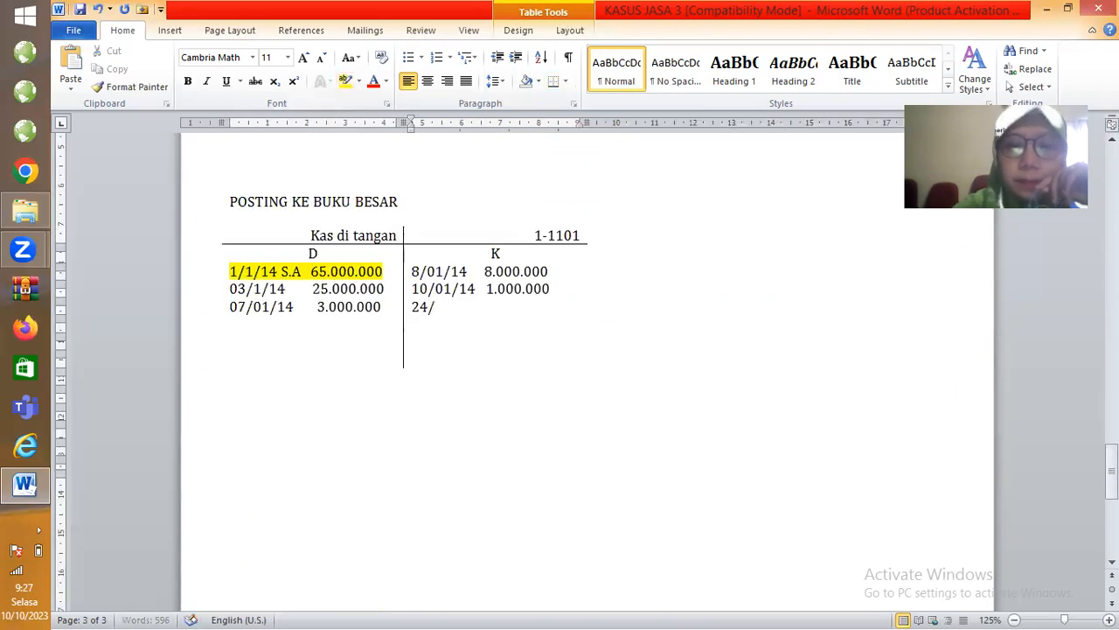
pyautogui.write('01/14\t')
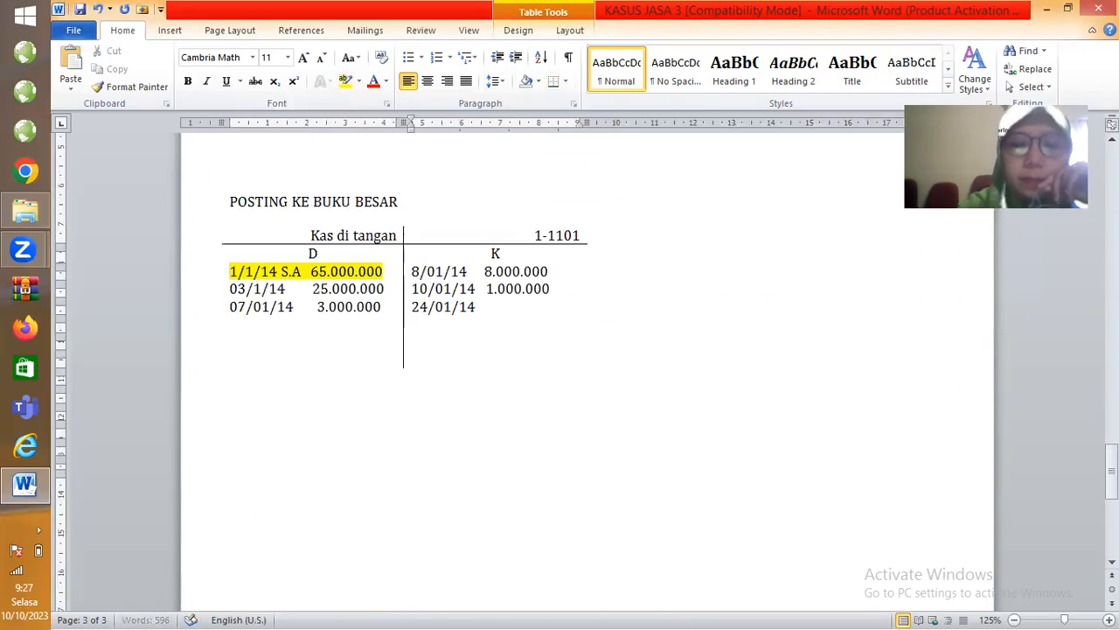
pyautogui.write('5')
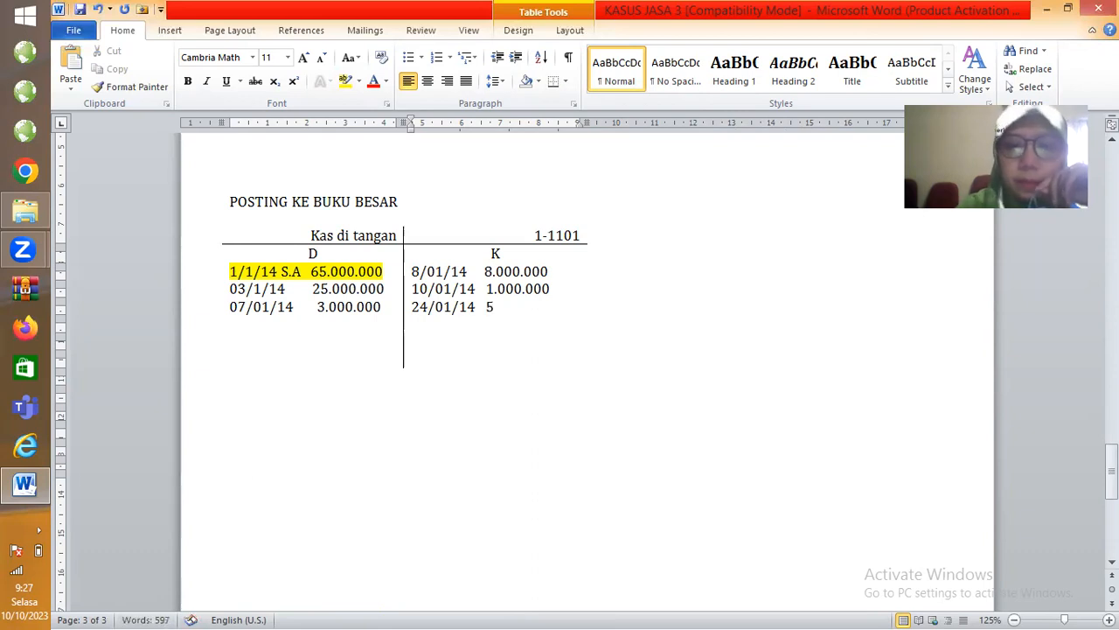
pyautogui.write('.000.000')
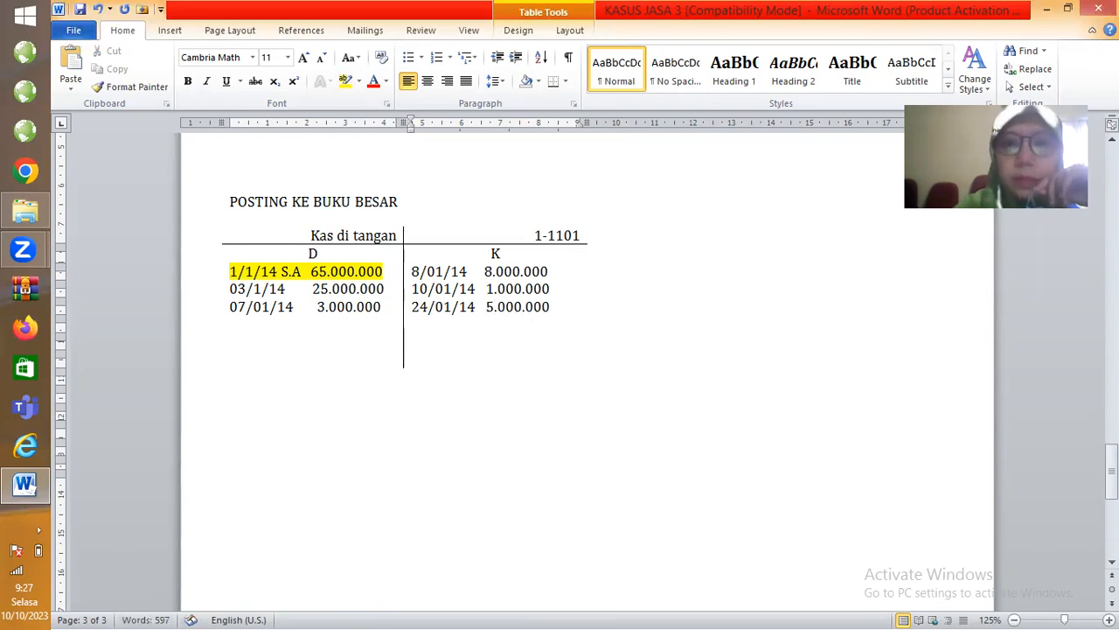
# Highlight in yellow the D. KAS line of the 13 May service income transaction.
pyautogui.scroll(15, 458, 232)
pyautogui.moveTo(464, 214); pyautogui.dragTo(407, 214)
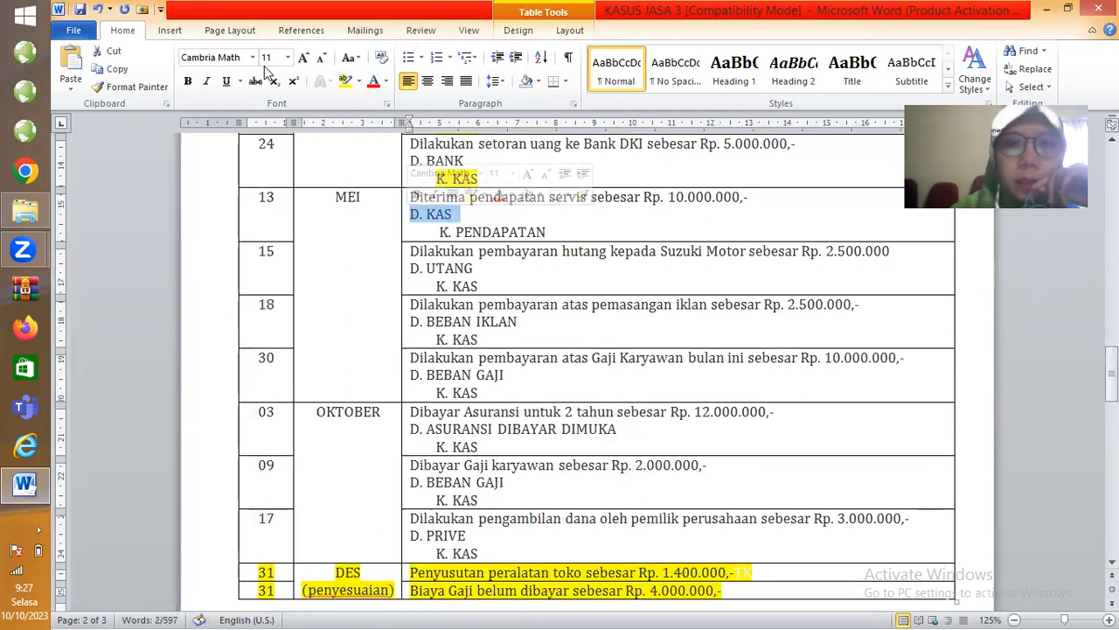
pyautogui.click(346, 81)
# Post the May service income below the last debit entry of the Kas di tangan ledger as 10/01/14, 10.000.000.
pyautogui.scroll(-15, 407, 320)
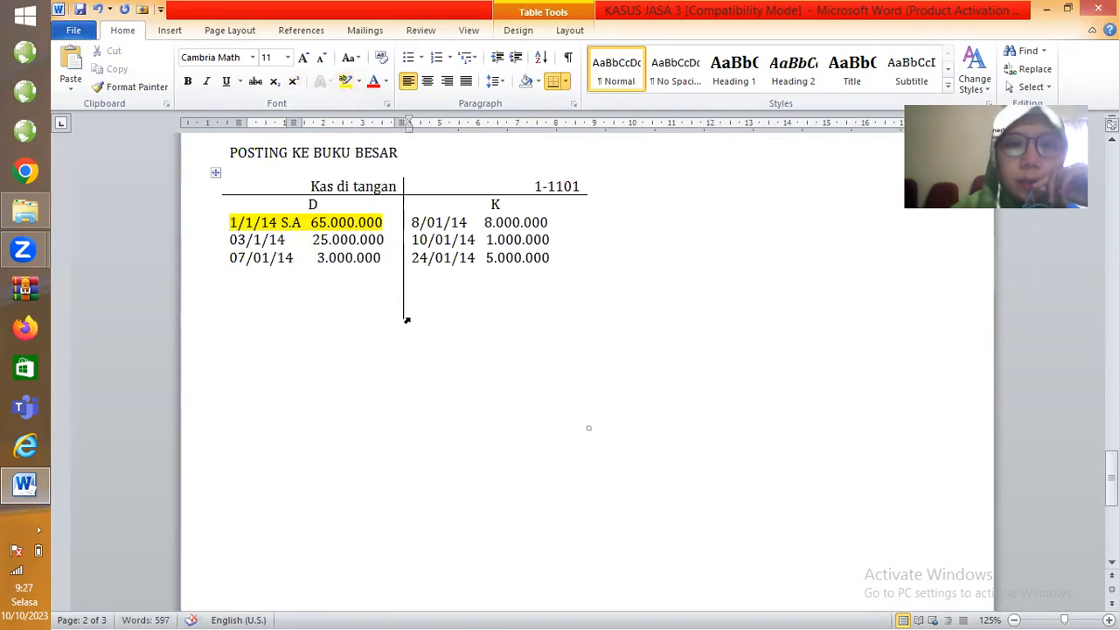
pyautogui.click(244, 274)
pyautogui.write('10/')
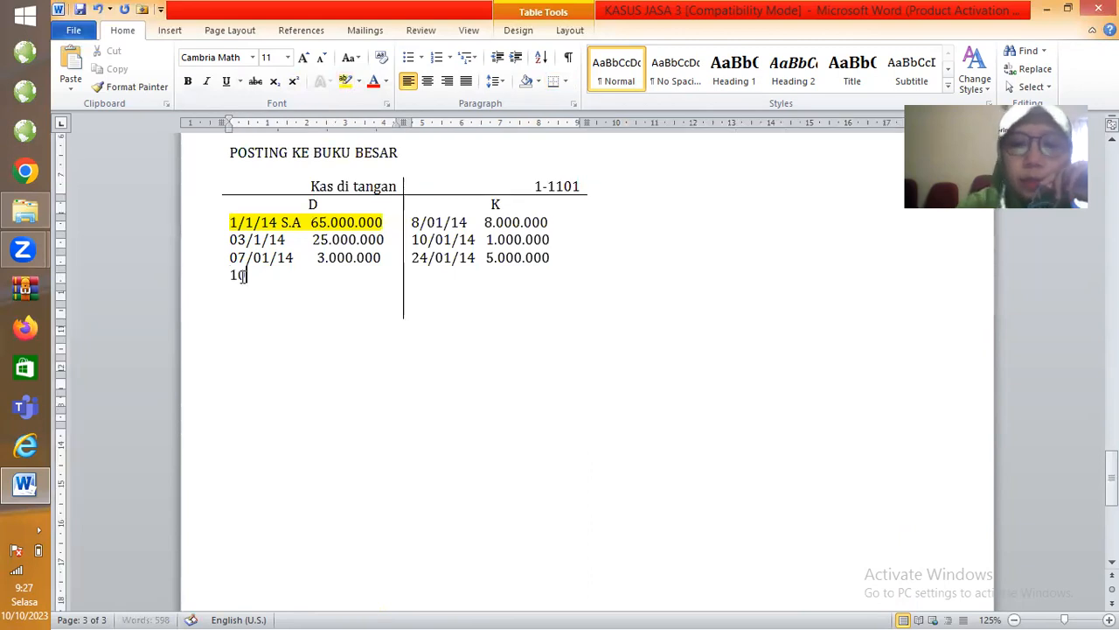
pyautogui.write('01/1')
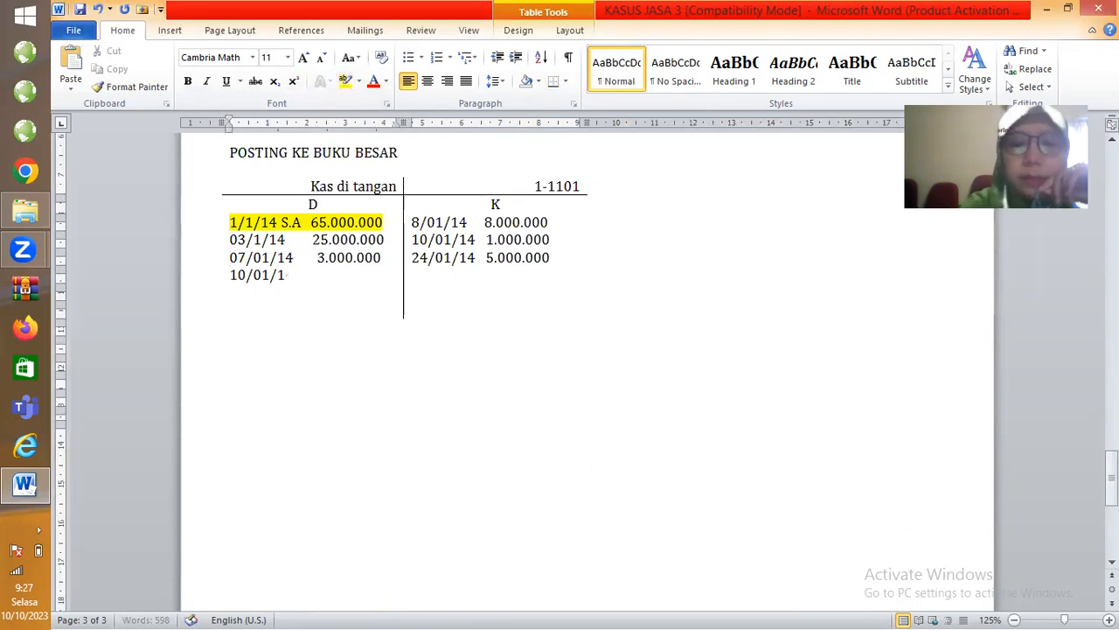
pyautogui.write('4   10.000.000')
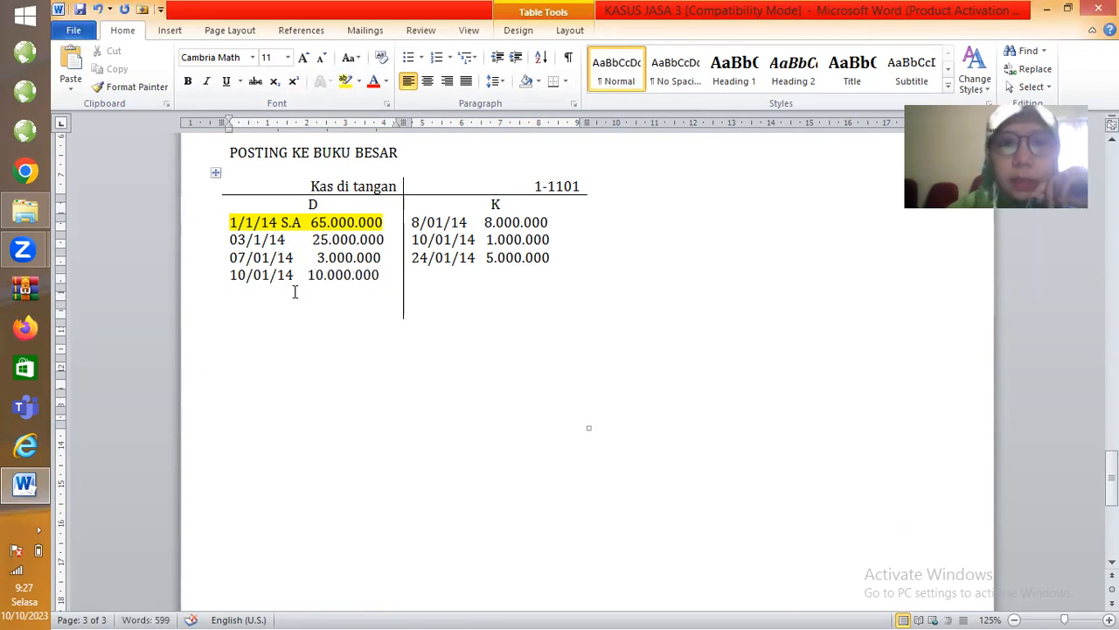
# Highlight in yellow the K. KAS line of the 15 May debt payment to Suzuki Motor.
pyautogui.scroll(15, 382, 329)
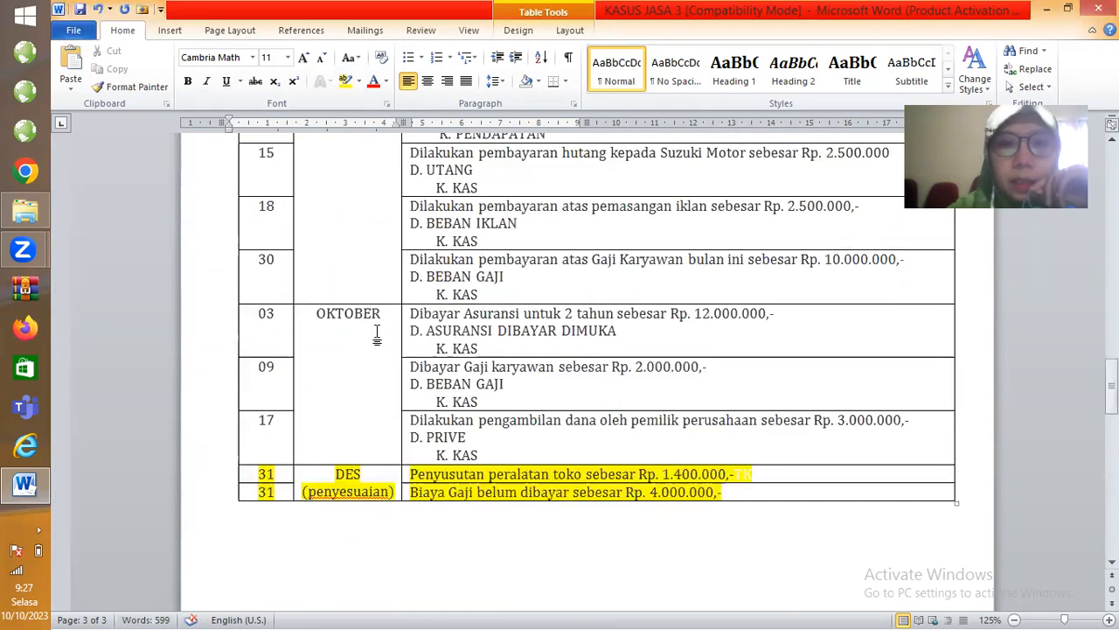
pyautogui.moveTo(474, 329); pyautogui.dragTo(407, 335)
pyautogui.click(345, 82)
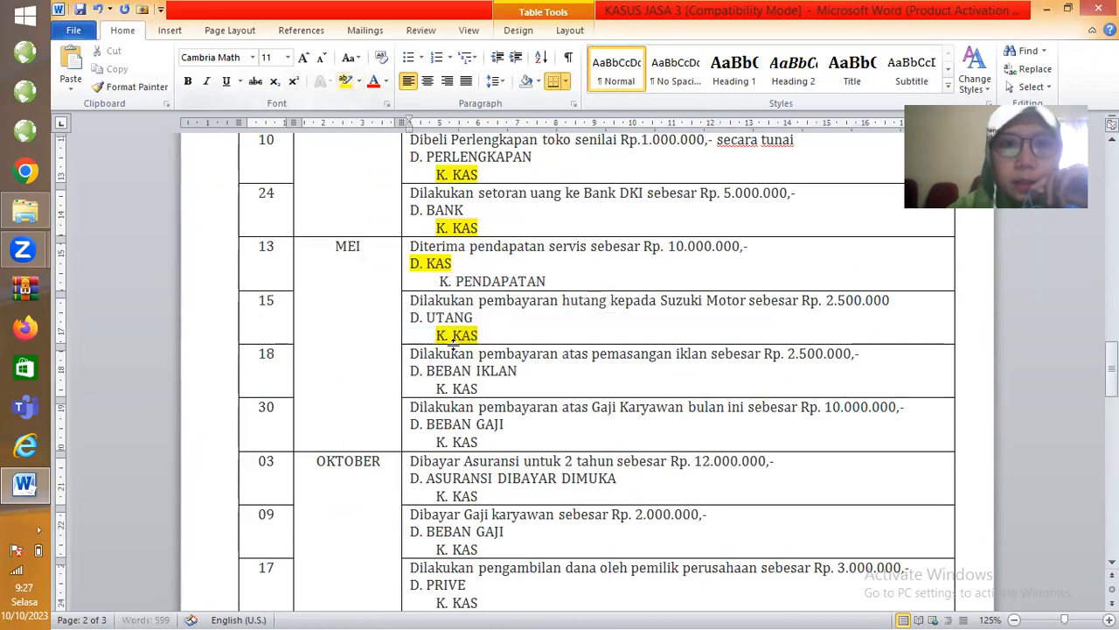
# Correct the date of the last debit entry in the Kas di tangan ledger to 10/05/14.
pyautogui.scroll(-10, 450, 362)
pyautogui.scroll(10, 460, 363)
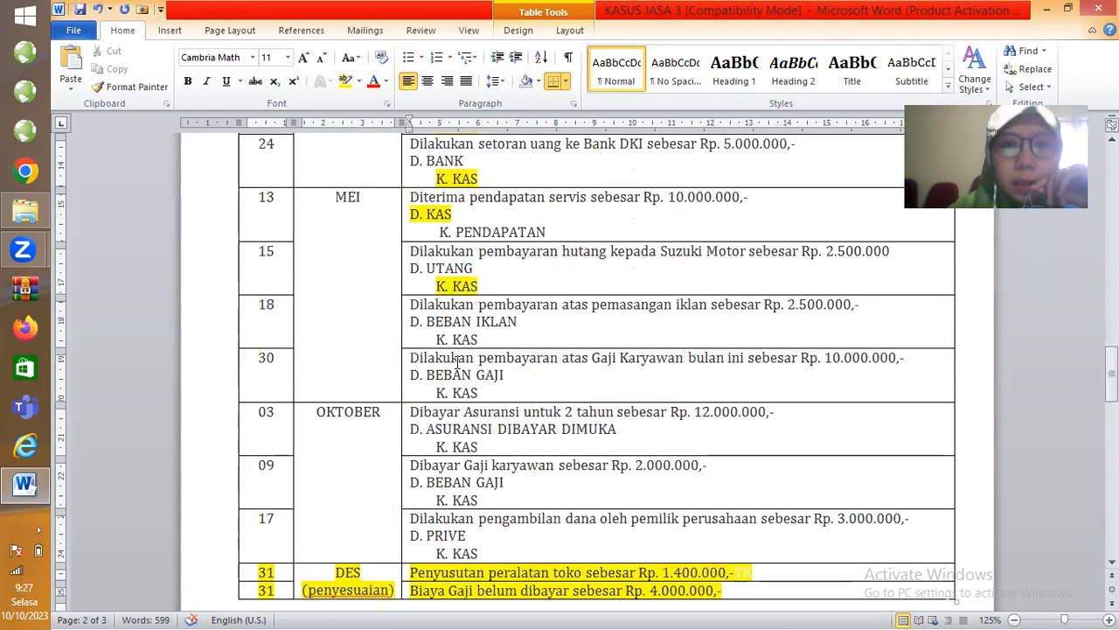
pyautogui.scroll(-8, 456, 362)
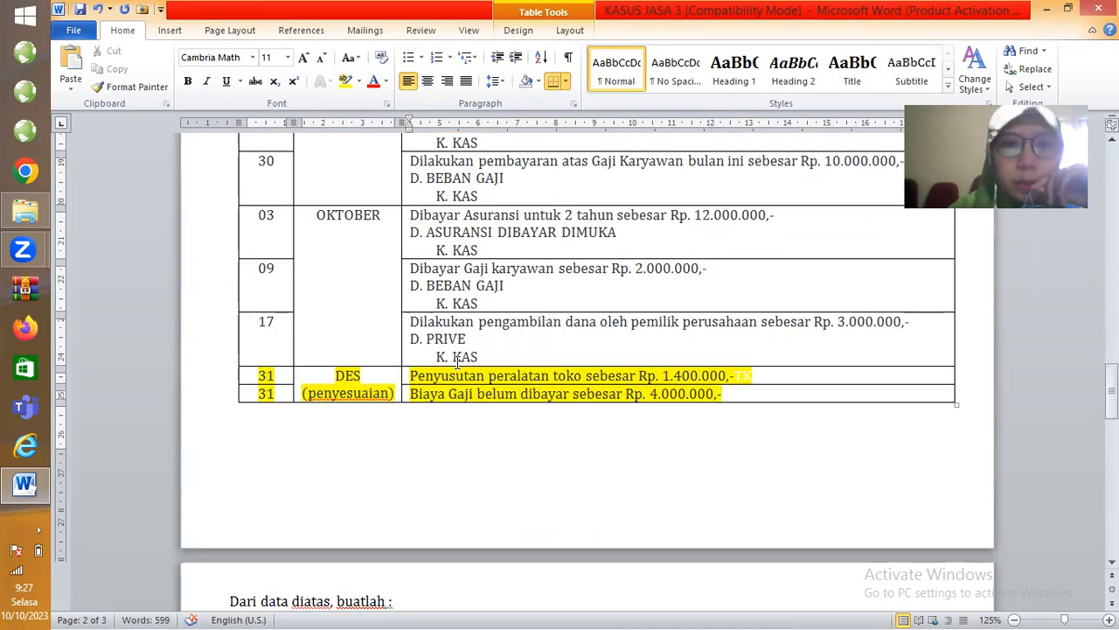
pyautogui.click(265, 373)
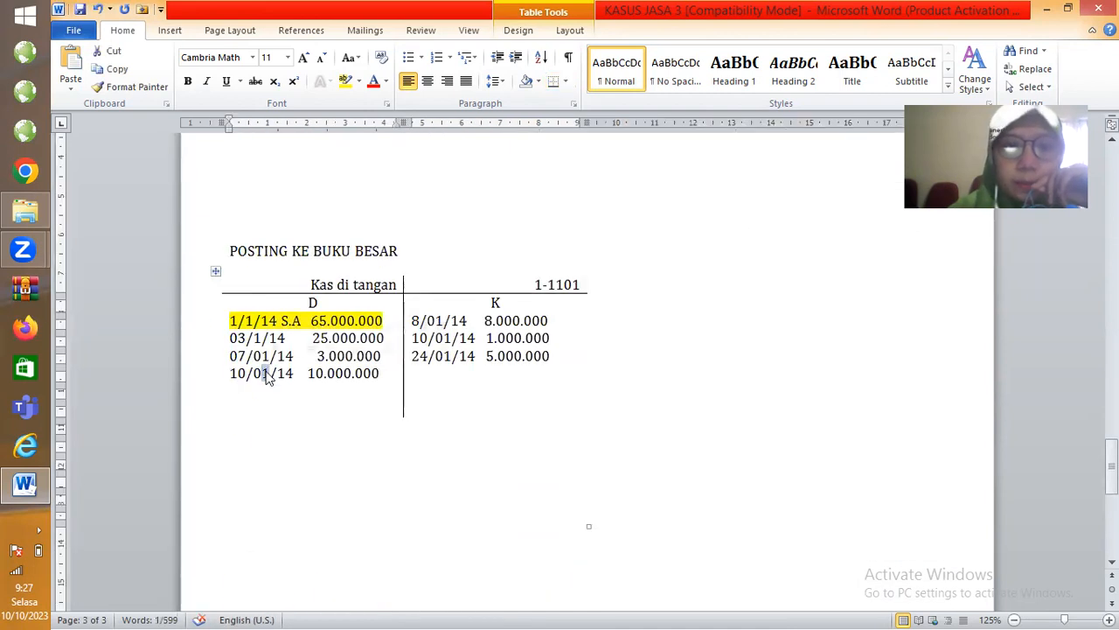
pyautogui.press('Delete')
pyautogui.write('5')
# Post the 15 May debt payment to the ledger's credit side as 15/05/14, 2.500.000.
pyautogui.click(423, 374)
pyautogui.write('15/0')
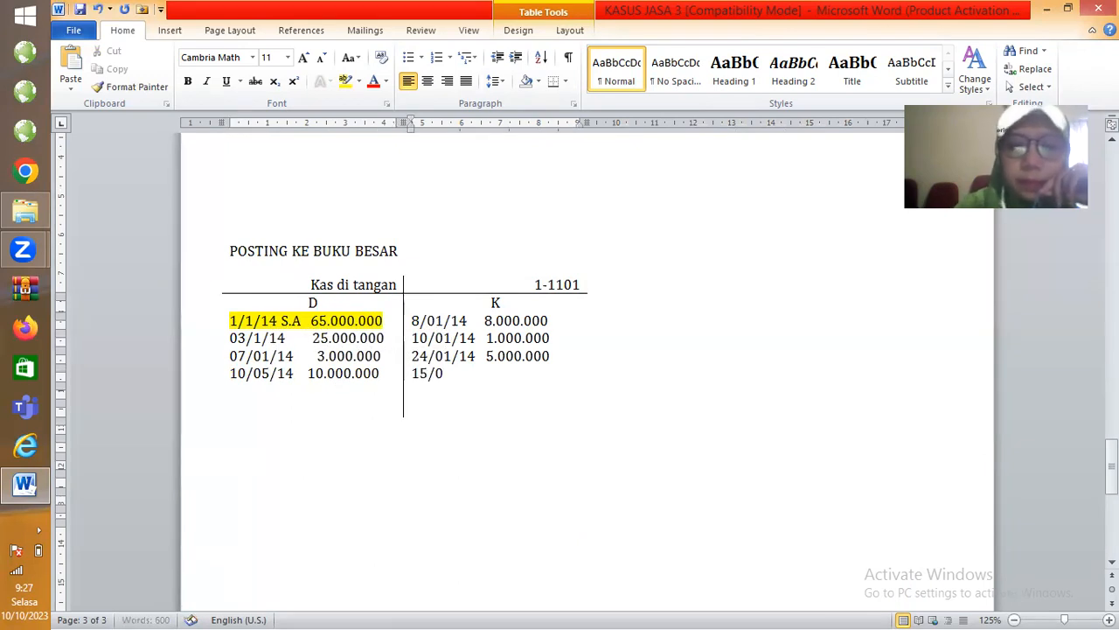
pyautogui.write('5/14')
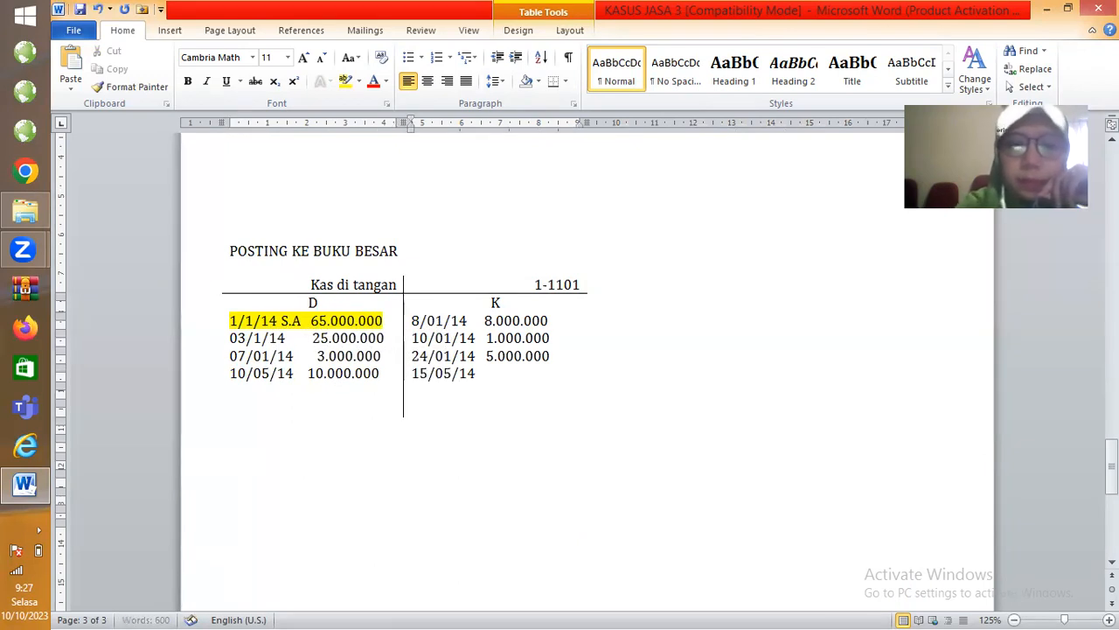
pyautogui.write('   2.500.000')
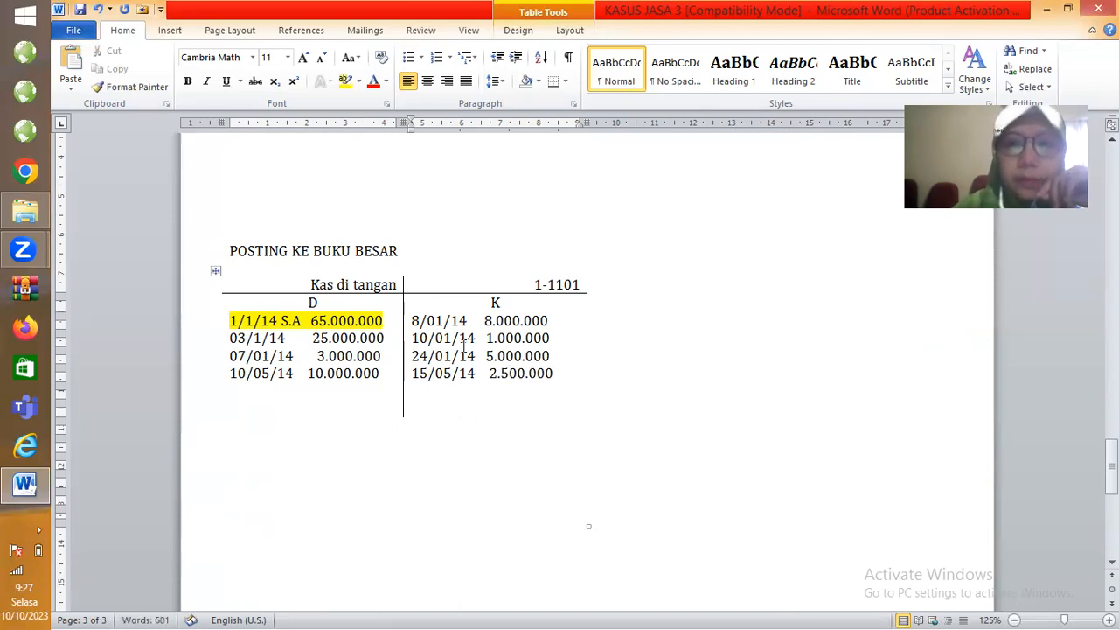
# Highlight in yellow the K. KAS line of the 18 May advertising payment.
pyautogui.scroll(10, 464, 346)
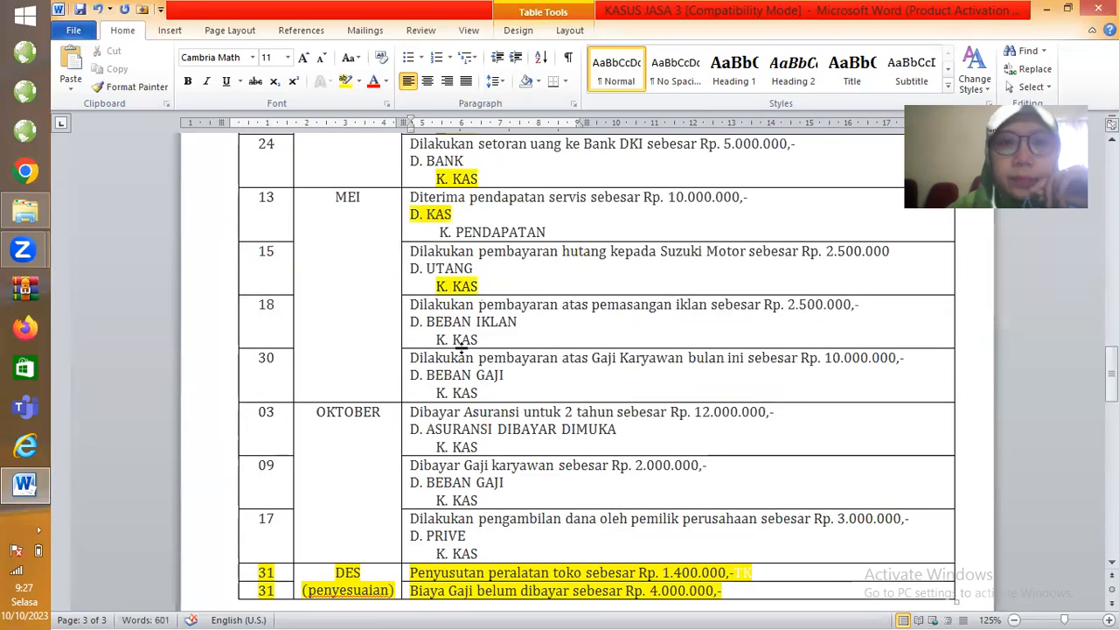
pyautogui.moveTo(488, 339); pyautogui.dragTo(458, 339)
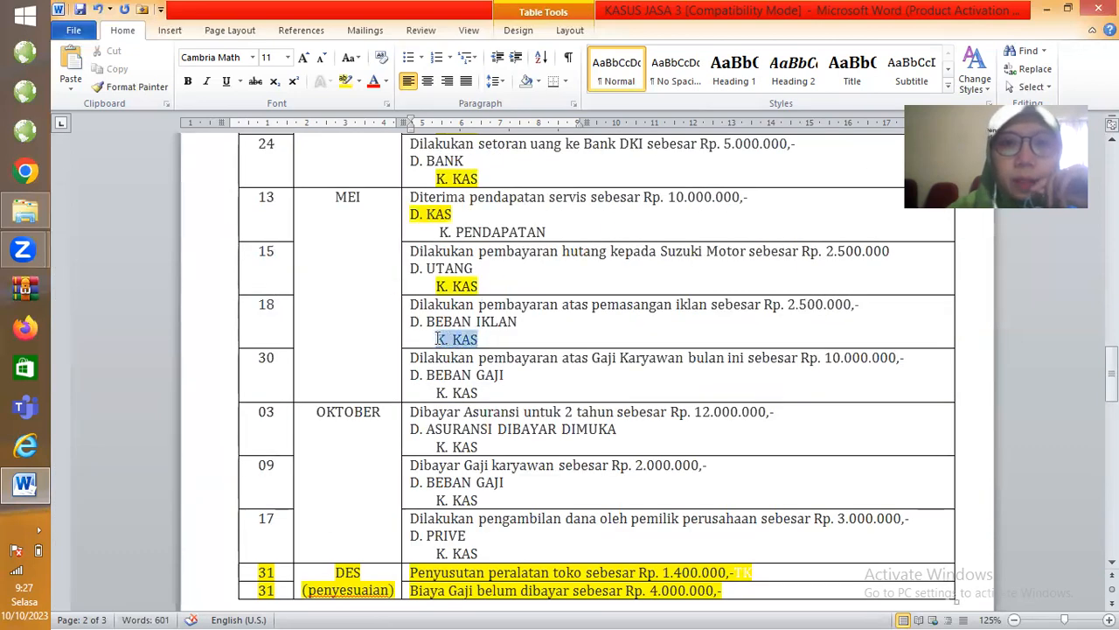
pyautogui.click(345, 81)
# Copy the 15/05/14 credit entry to the line below it and change its date to 18/05/14, keeping the amount 2.500.000.
pyautogui.scroll(-3, 455, 396)
pyautogui.scroll(-8, 456, 396)
pyautogui.click(428, 397)
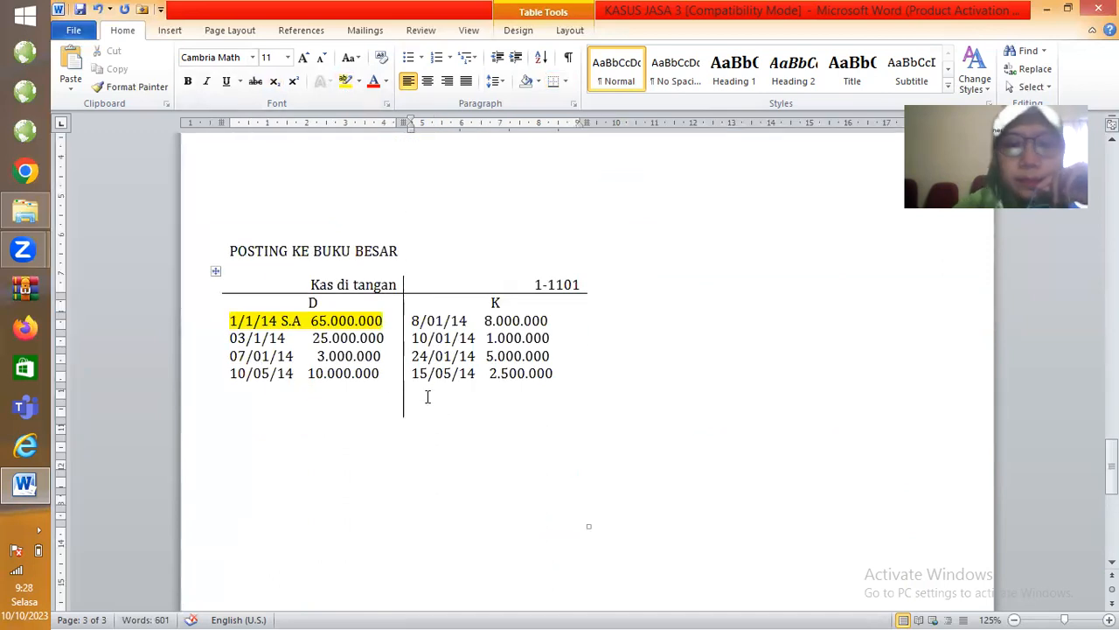
pyautogui.moveTo(415, 374); pyautogui.dragTo(556, 373)
pyautogui.hotkey('ctrl', 'c')
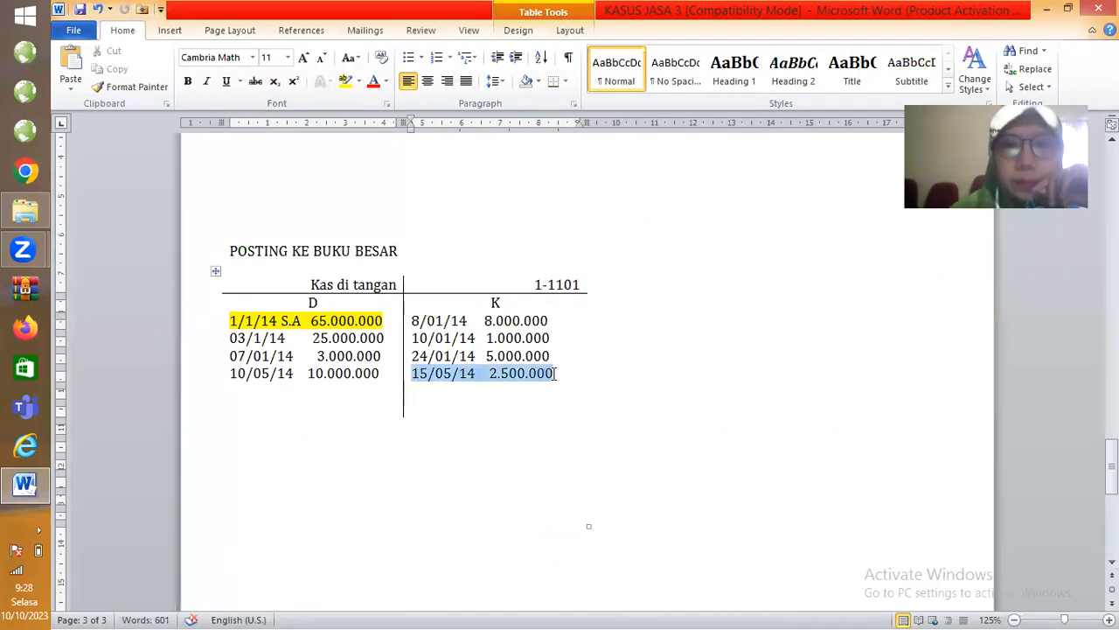
pyautogui.click(111, 68)
pyautogui.click(412, 391)
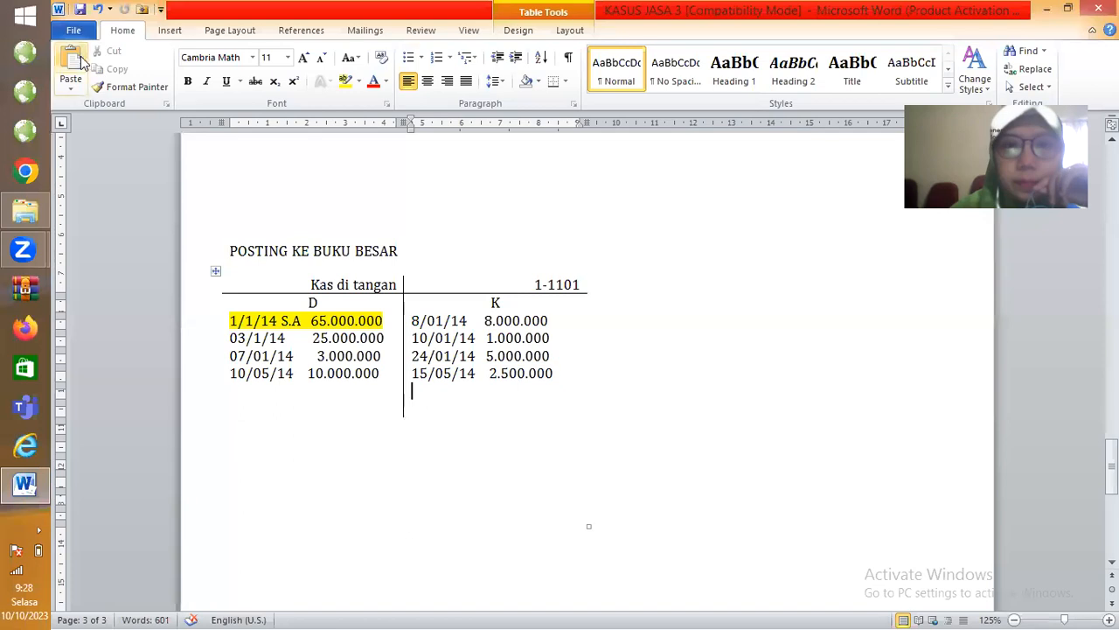
pyautogui.click(80, 62)
pyautogui.moveTo(420, 391); pyautogui.dragTo(426, 393)
pyautogui.write('8')
pyautogui.scroll(15, 537, 429)
pyautogui.scroll(-2, 539, 428)
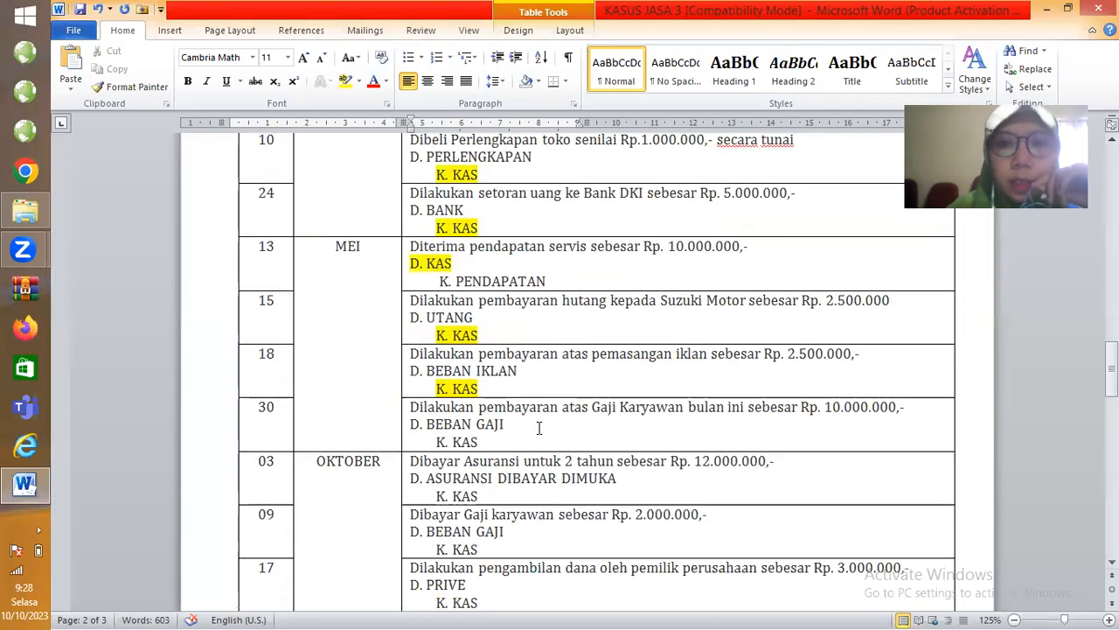
pyautogui.moveTo(480, 442); pyautogui.dragTo(431, 442)
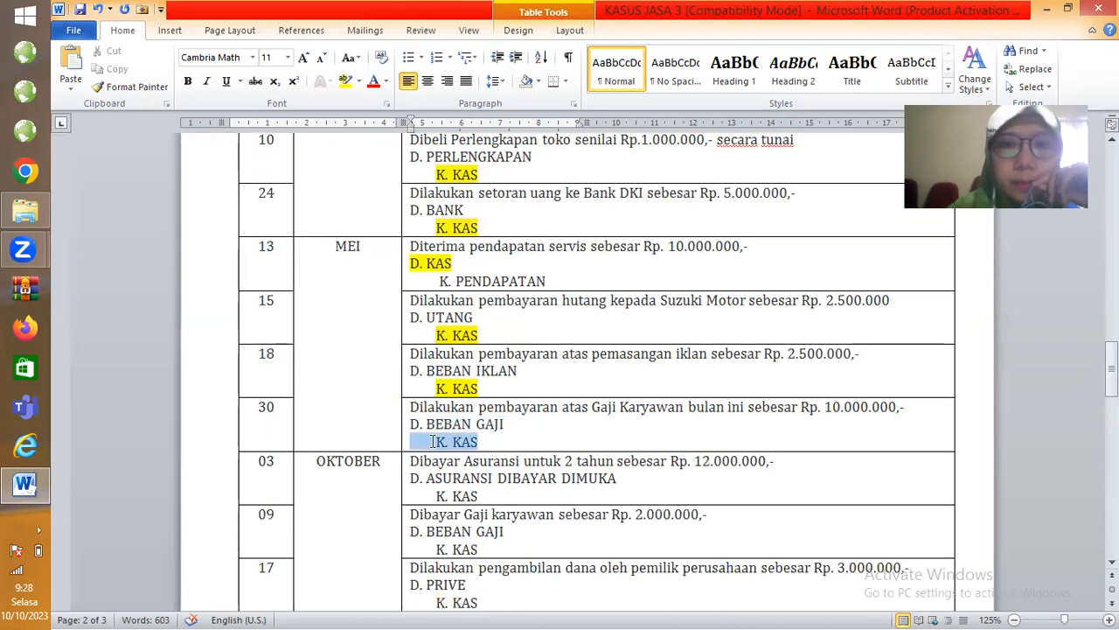
pyautogui.click(352, 84)
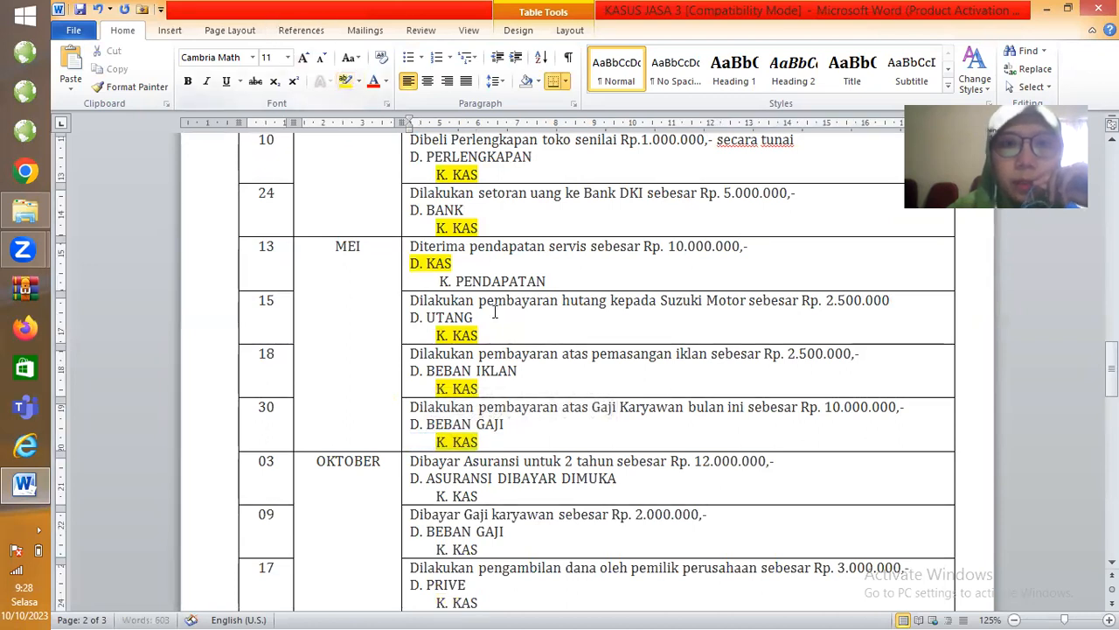
# Paste the copied entry below 18/05/14 on the credit side and change it to 30/05/14, 10.500.000, aligning the amount.
pyautogui.scroll(-12, 490, 333)
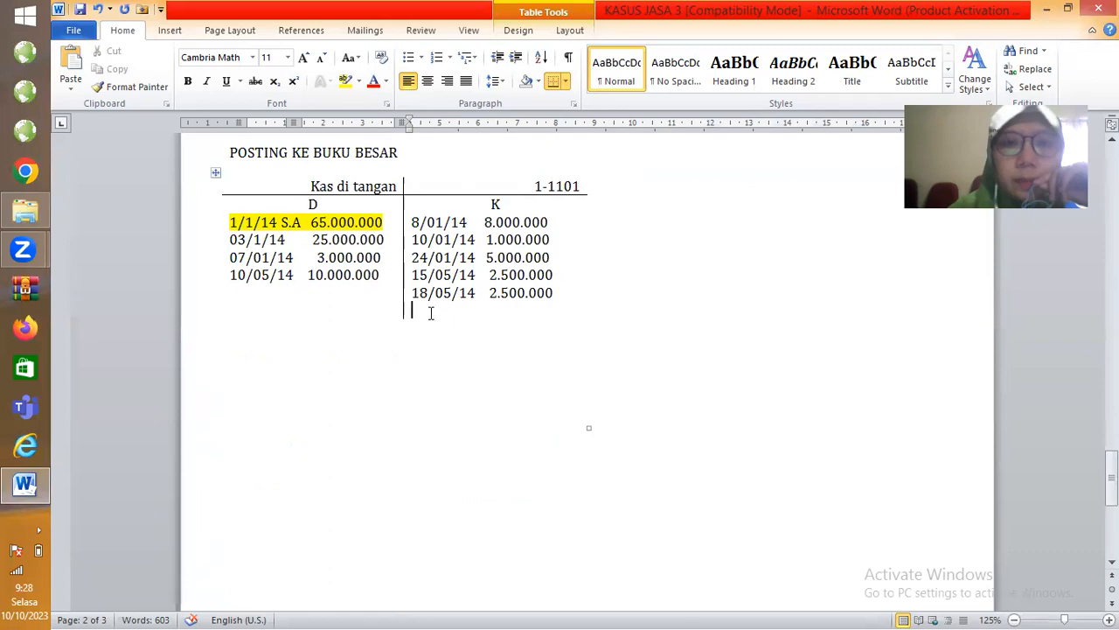
pyautogui.hotkey('ctrl', 'v')
pyautogui.moveTo(429, 310); pyautogui.dragTo(411, 310)
pyautogui.write('30')
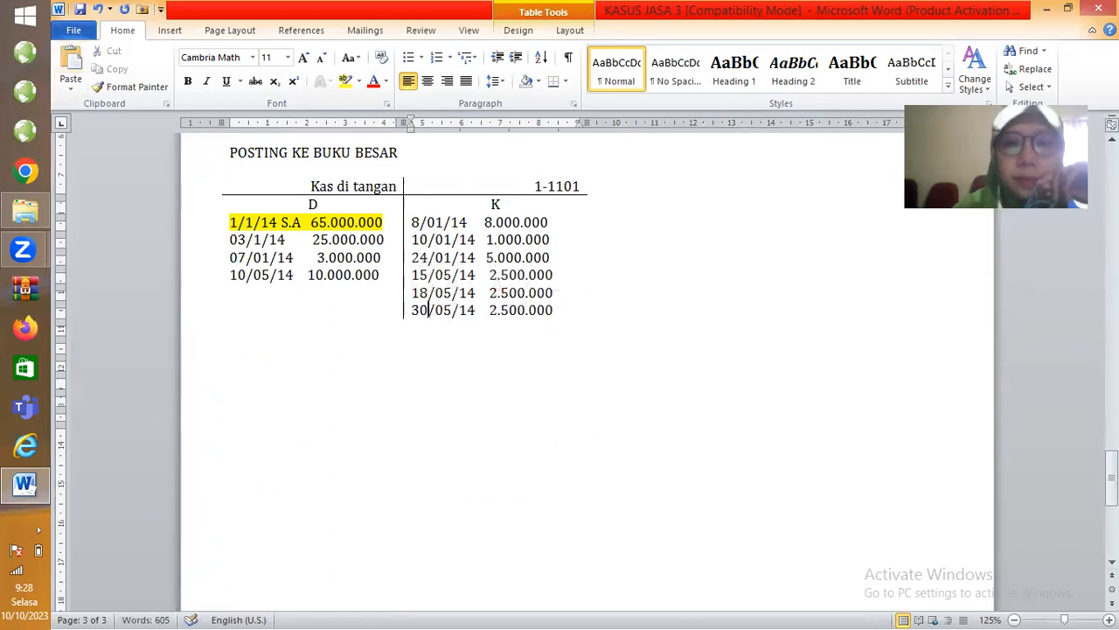
pyautogui.moveTo(490, 311); pyautogui.dragTo(498, 312)
pyautogui.write('10')
pyautogui.click(489, 311)
pyautogui.press('BackSpace')
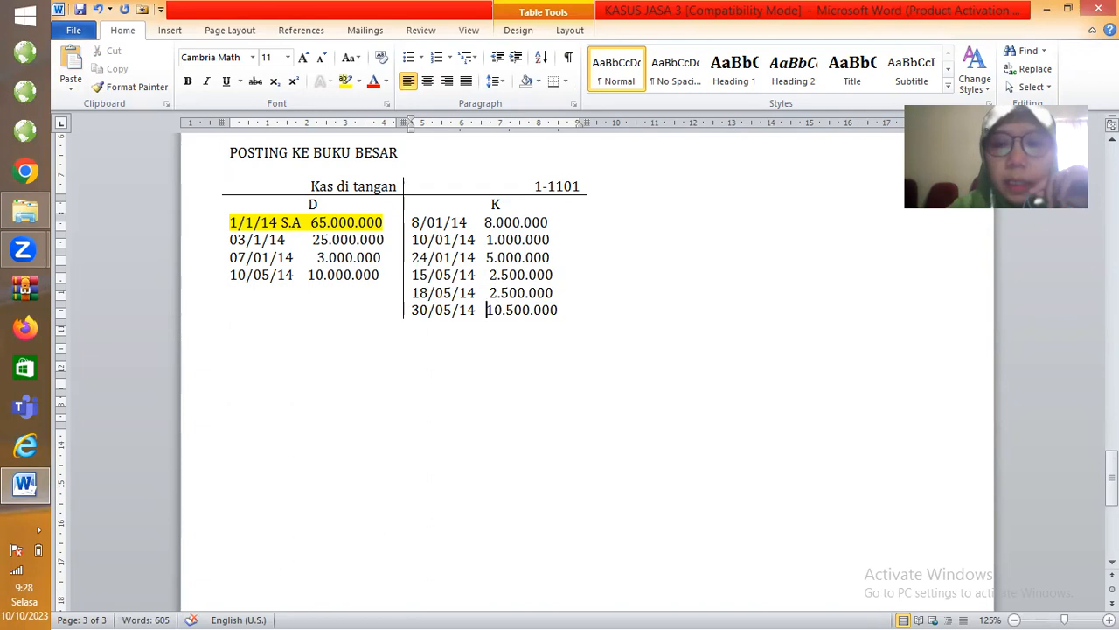
# Highlight in yellow the K. KAS line of the 3 October insurance payment.
pyautogui.scroll(15, 500, 317)
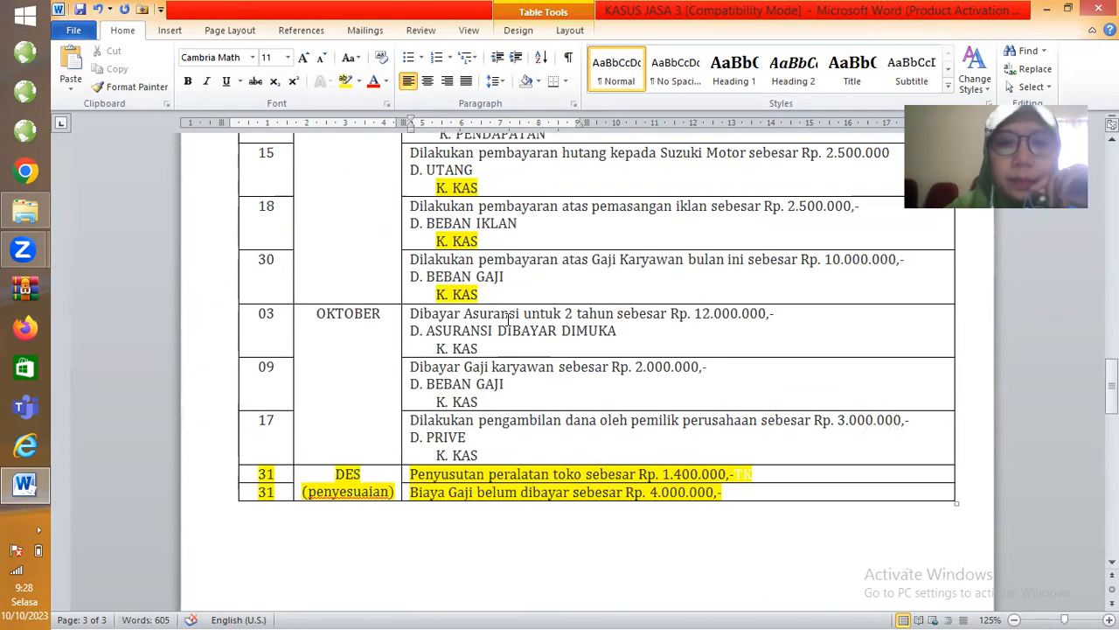
pyautogui.moveTo(485, 348); pyautogui.dragTo(445, 348)
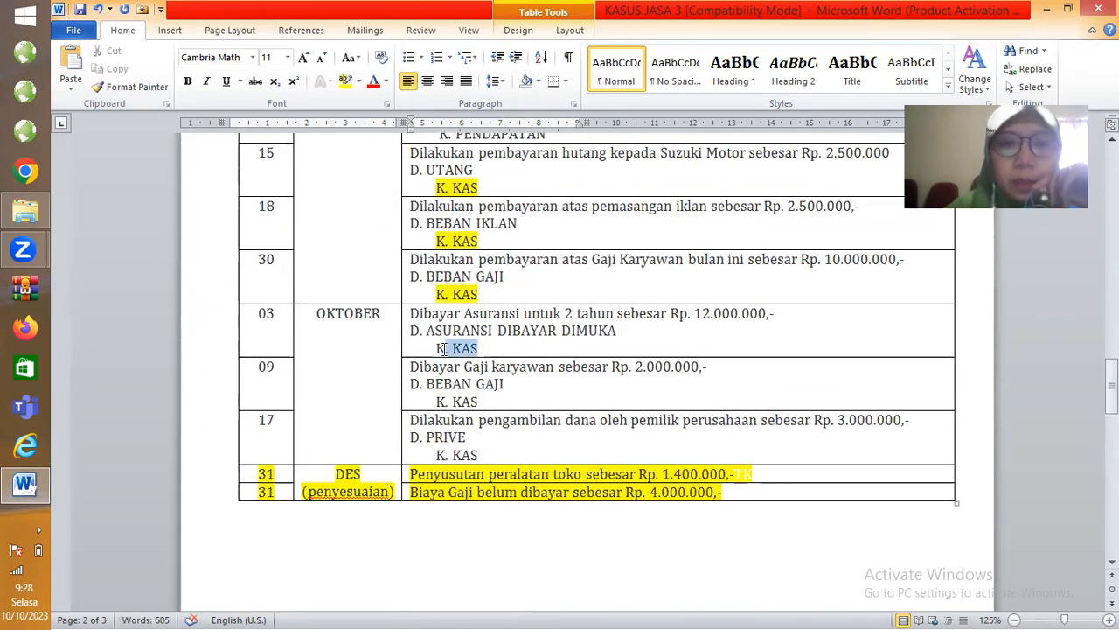
pyautogui.click(346, 80)
pyautogui.click(492, 332)
# Paste the copied entry below the 30/05/14 credit entry and change its date to 03/10/14.
pyautogui.scroll(-12, 500, 342)
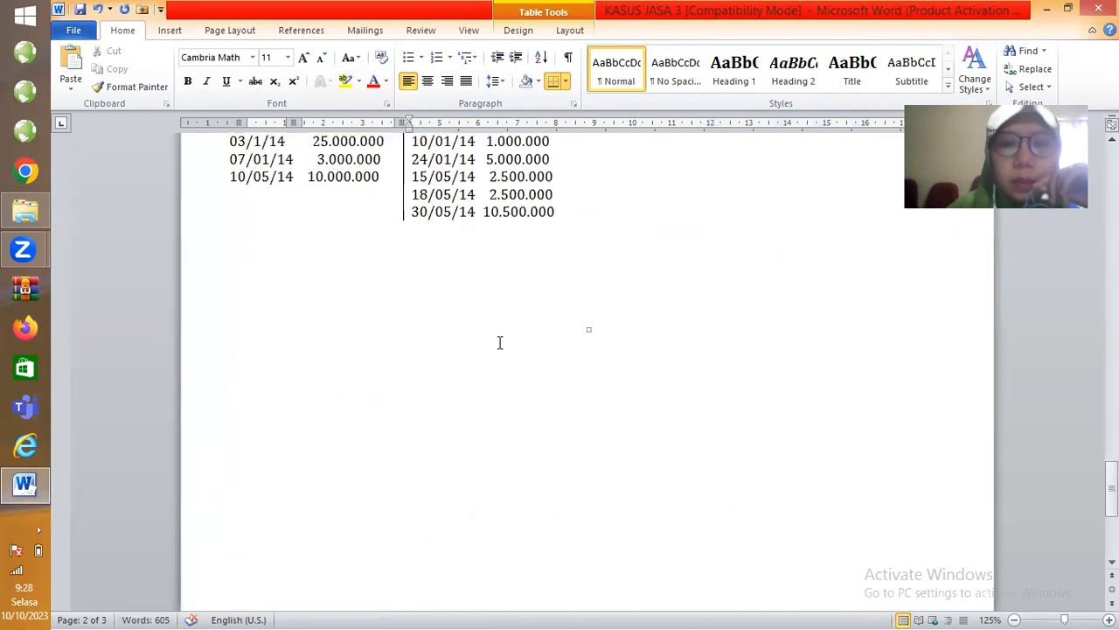
pyautogui.click(418, 238)
pyautogui.hotkey('ctrl', 'v')
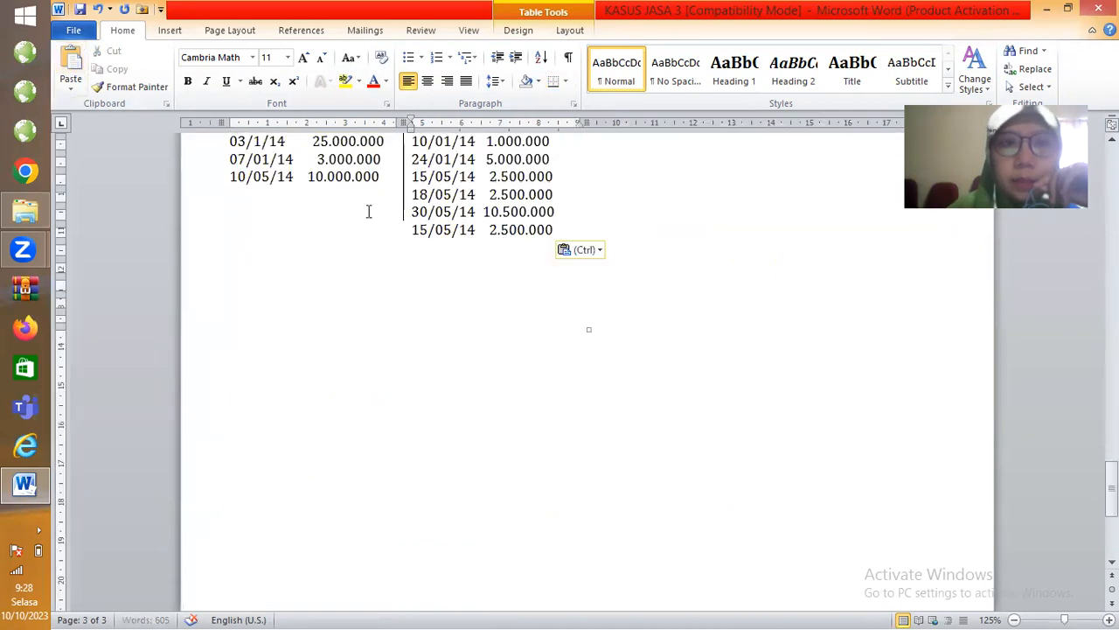
pyautogui.doubleClick(419, 235)
pyautogui.write('03')
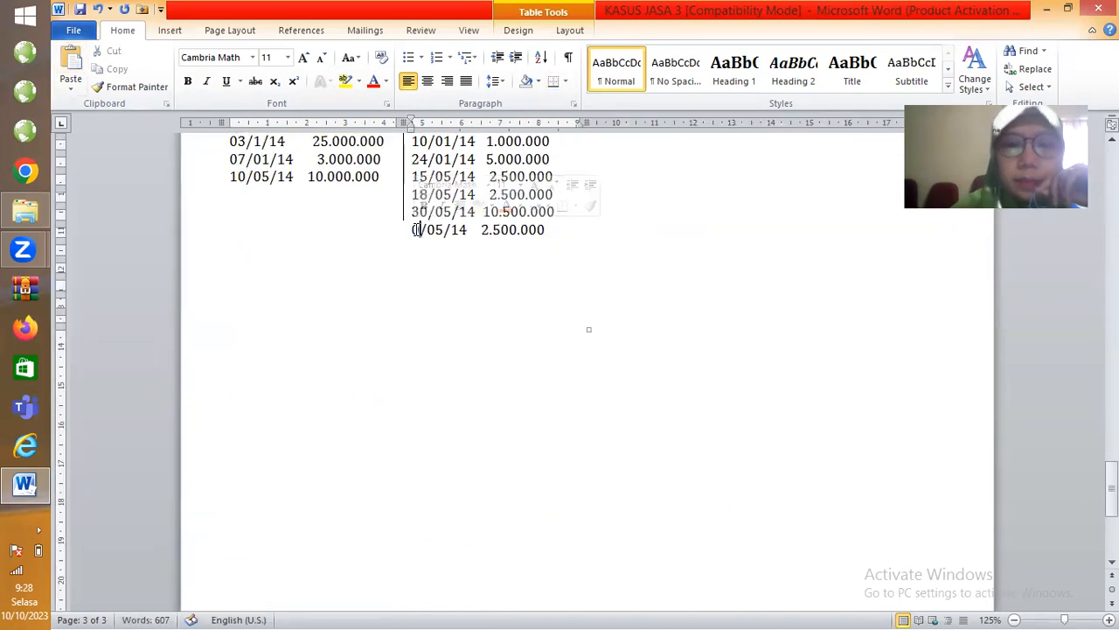
pyautogui.press('Right')
pyautogui.press('Right')
pyautogui.press('Delete')
pyautogui.write('1')
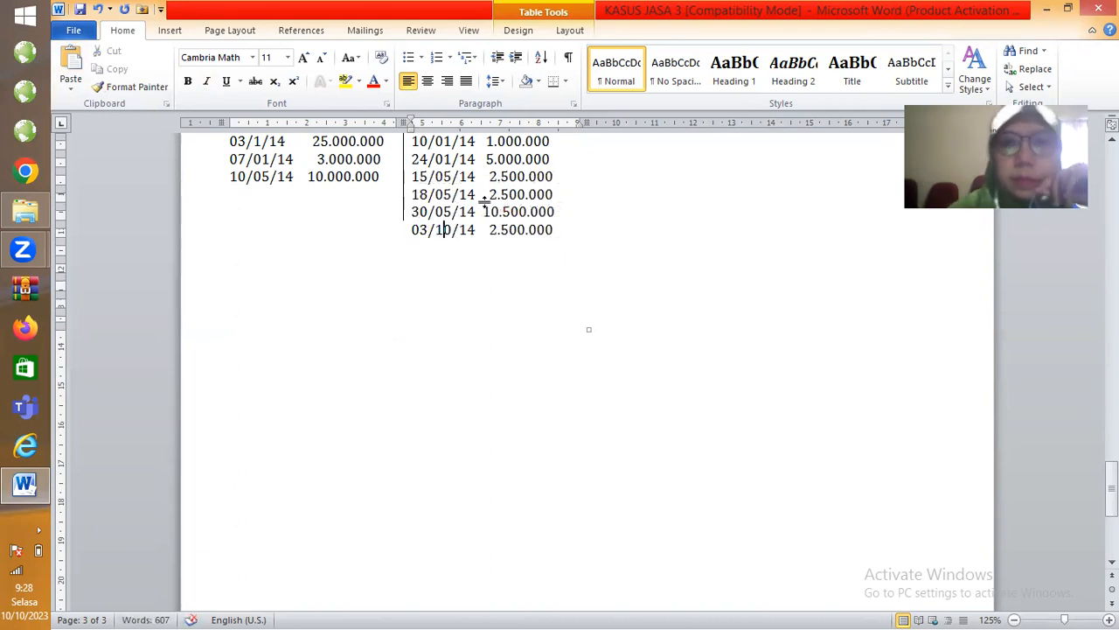
# Set the amount of the 03/10/14 credit entry to 12.000.000.
pyautogui.click(486, 237)
pyautogui.write('1')
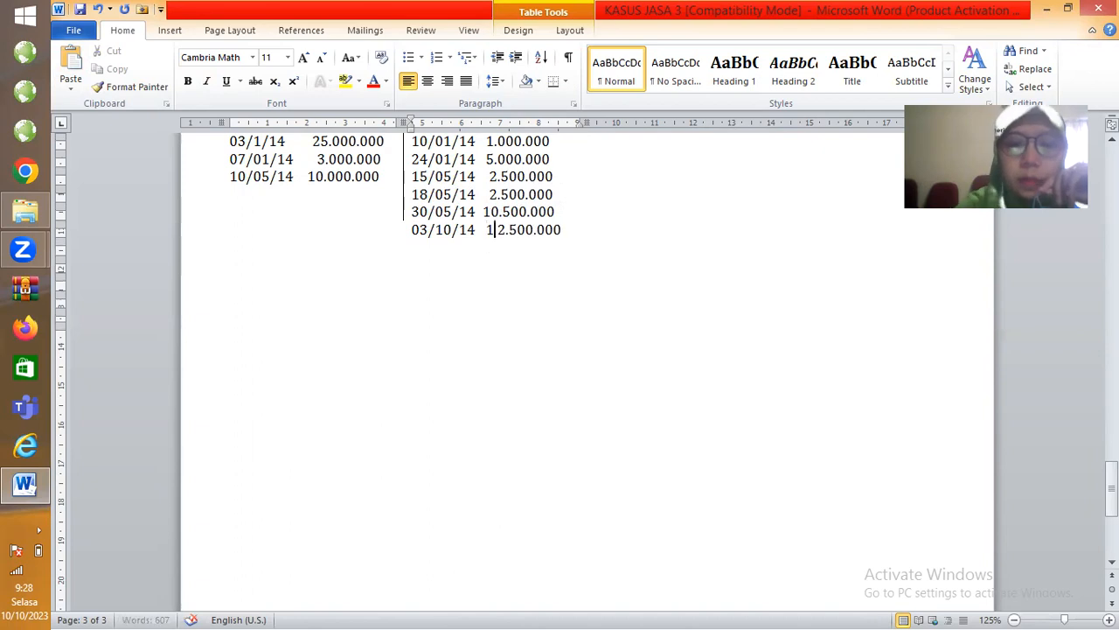
pyautogui.press('BackSpace')
pyautogui.press('Right')
pyautogui.press('Right')
pyautogui.press('Right')
pyautogui.press('BackSpace')
pyautogui.write('0')
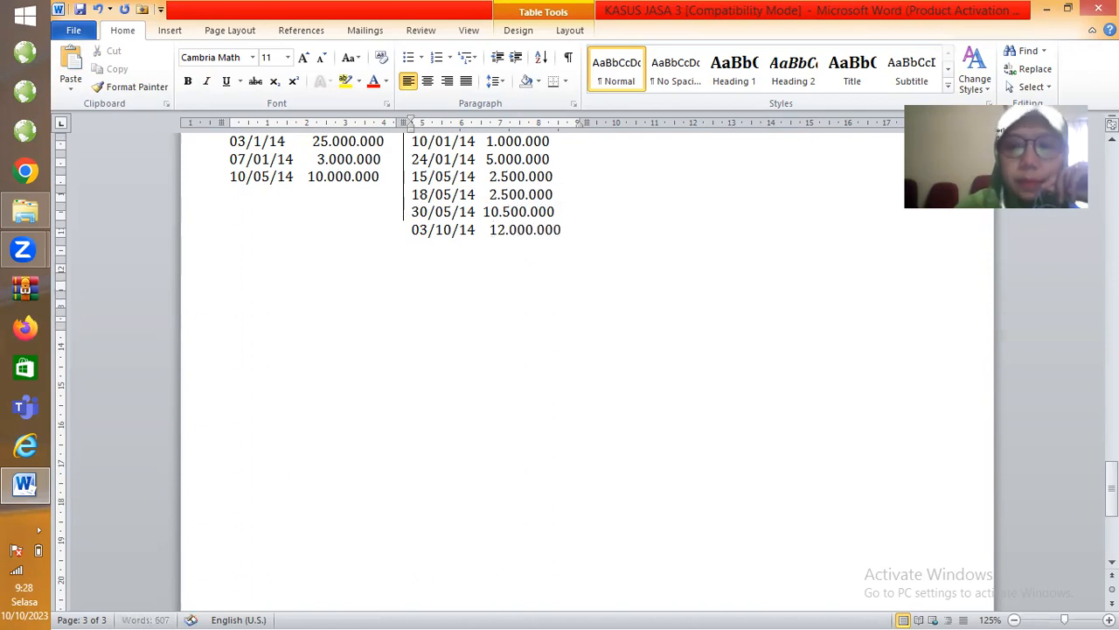
# Highlight in yellow the K. KAS line of the 9 October salary payment.
pyautogui.scroll(15, 522, 350)
pyautogui.scroll(-3, 522, 349)
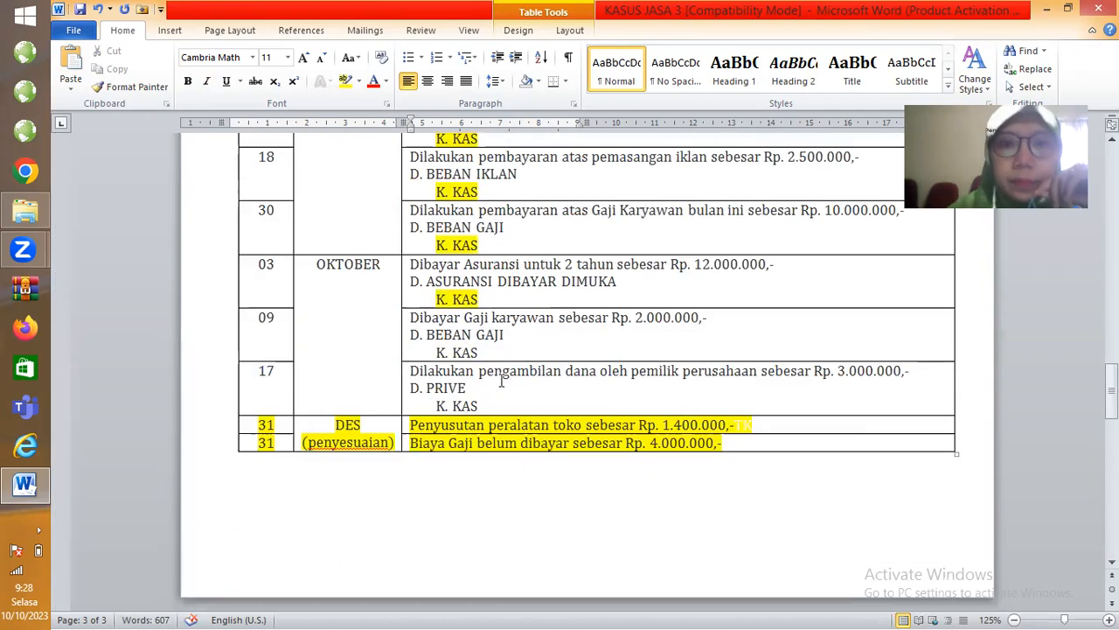
pyautogui.moveTo(479, 353); pyautogui.dragTo(445, 352)
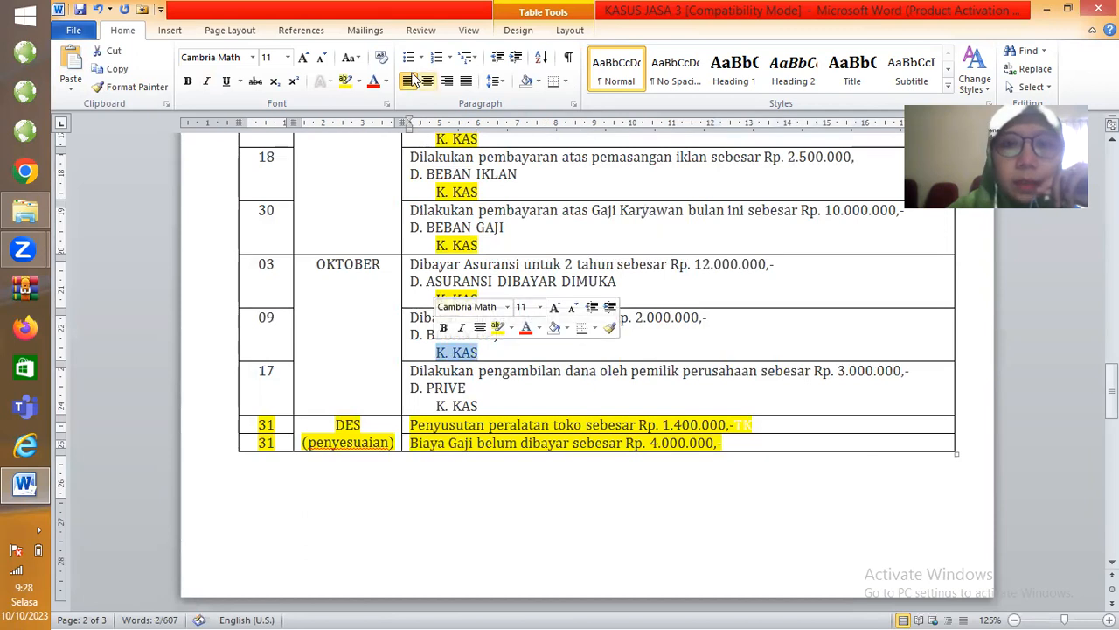
pyautogui.click(346, 80)
# Paste the copied entry below the 03/10/14 credit entry and set its amount to 2.000.000.
pyautogui.scroll(-10, 429, 326)
pyautogui.scroll(-5, 428, 326)
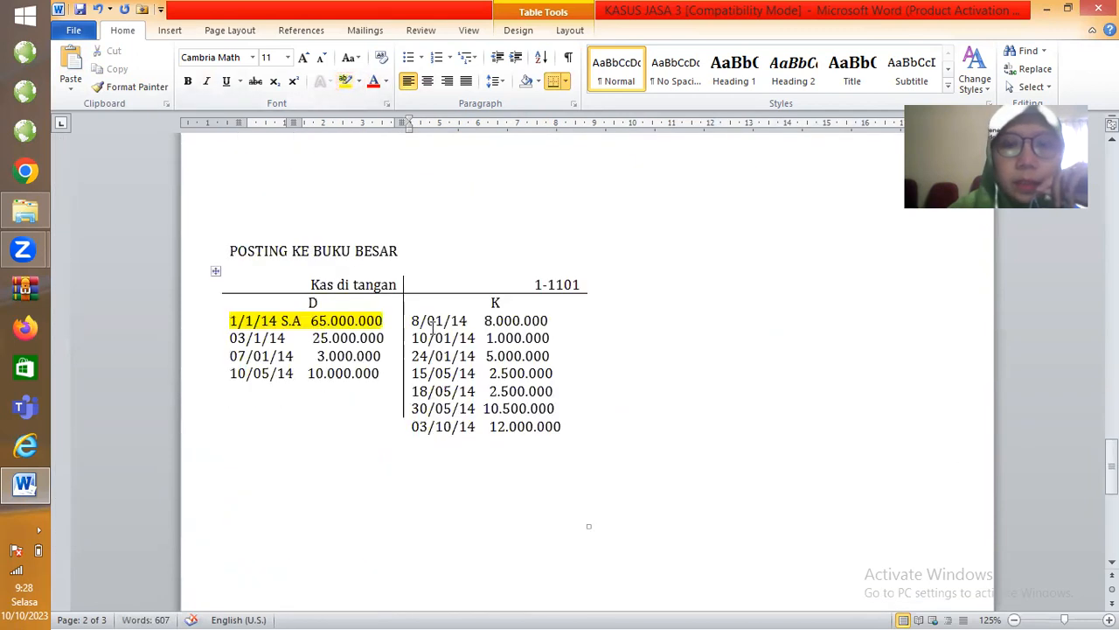
pyautogui.scroll(14, 429, 325)
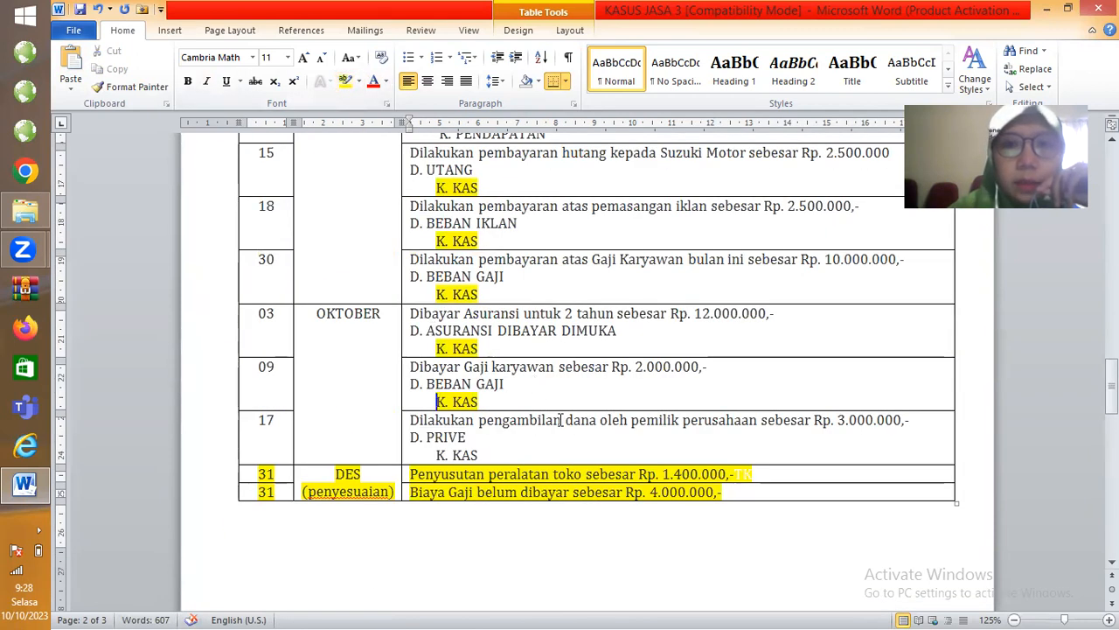
pyautogui.scroll(-15, 561, 420)
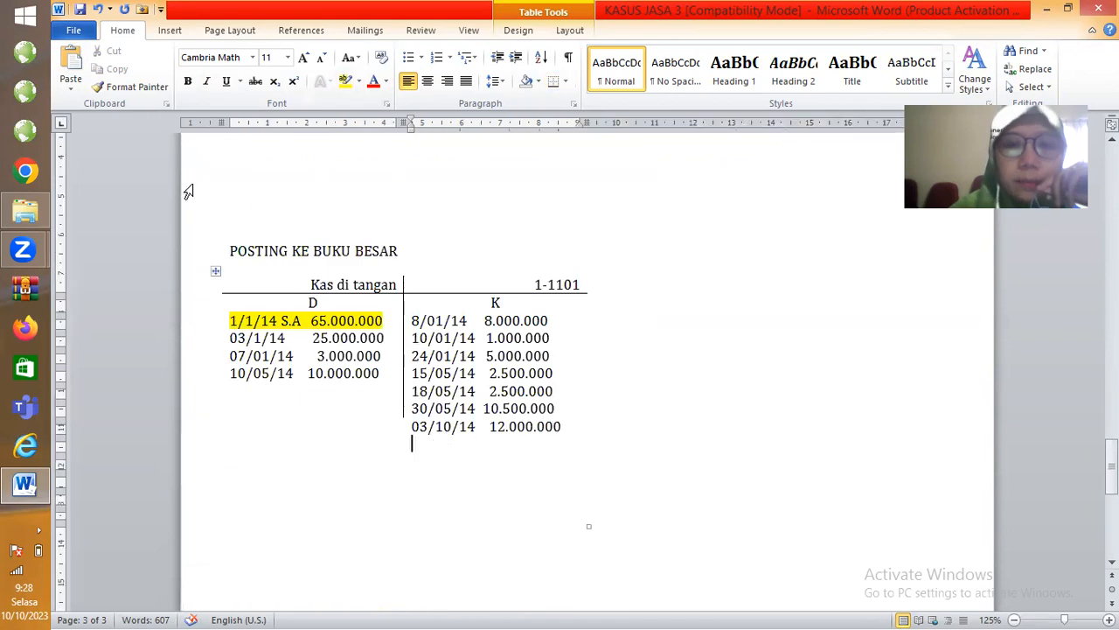
pyautogui.click(69, 53)
pyautogui.moveTo(503, 445); pyautogui.dragTo(509, 445)
pyautogui.write('0')
# Change the day in the date of the 2.000.000 credit entry below 03/10/14 to 09.
pyautogui.scroll(5, 540, 475)
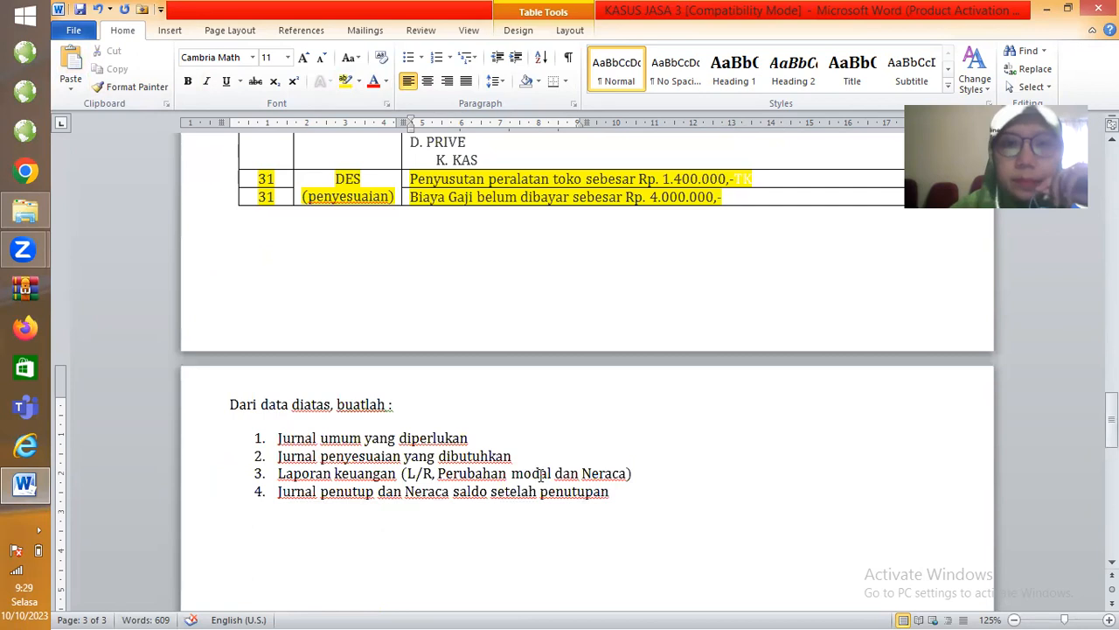
pyautogui.scroll(5, 539, 474)
pyautogui.scroll(-10, 519, 452)
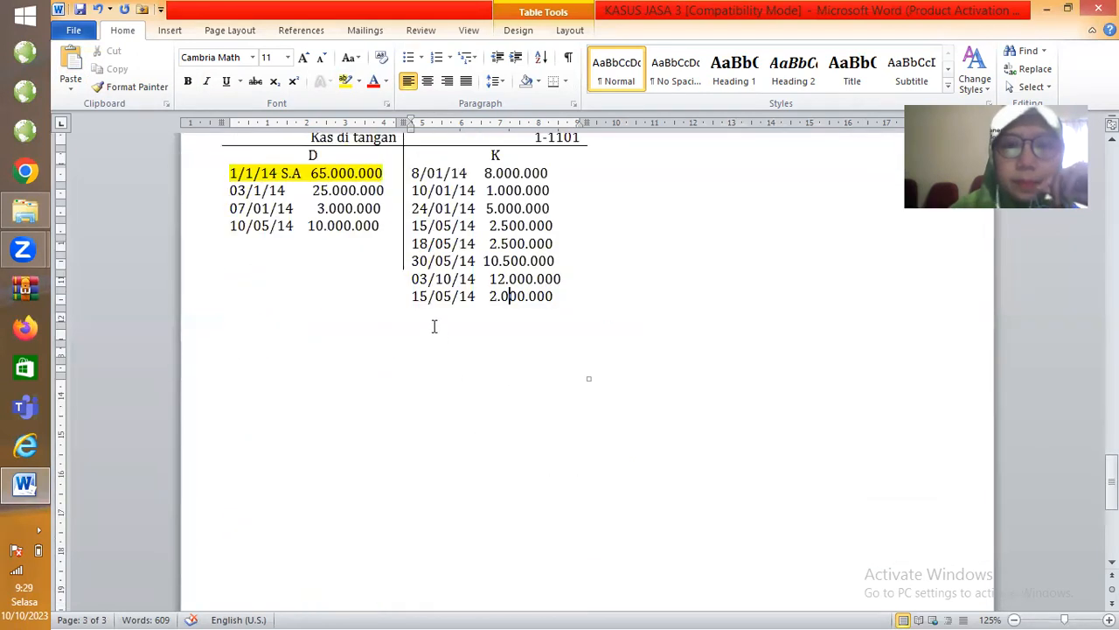
pyautogui.moveTo(426, 297); pyautogui.dragTo(408, 297)
pyautogui.write('09')
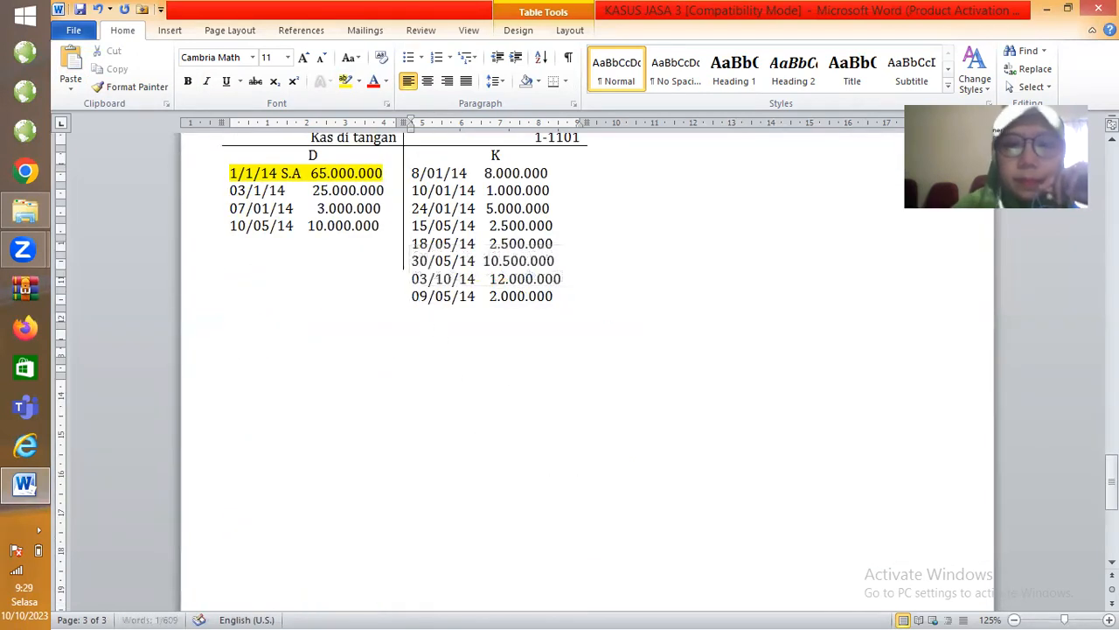
pyautogui.scroll(5, 938, 418)
pyautogui.scroll(5, 780, 385)
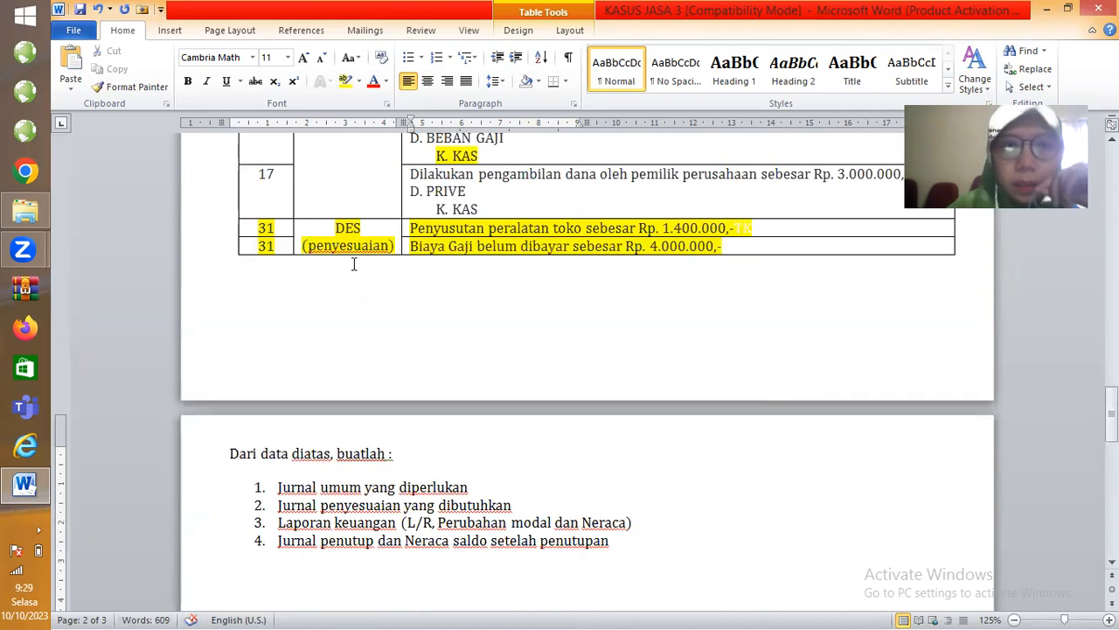
pyautogui.scroll(-10, 579, 235)
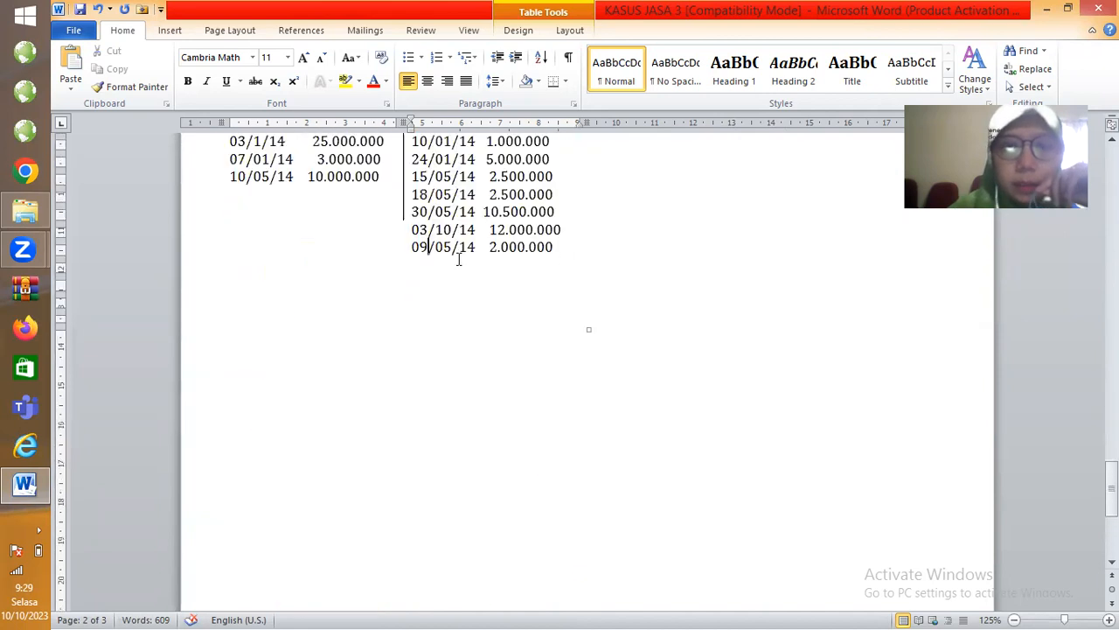
pyautogui.write('17/0')
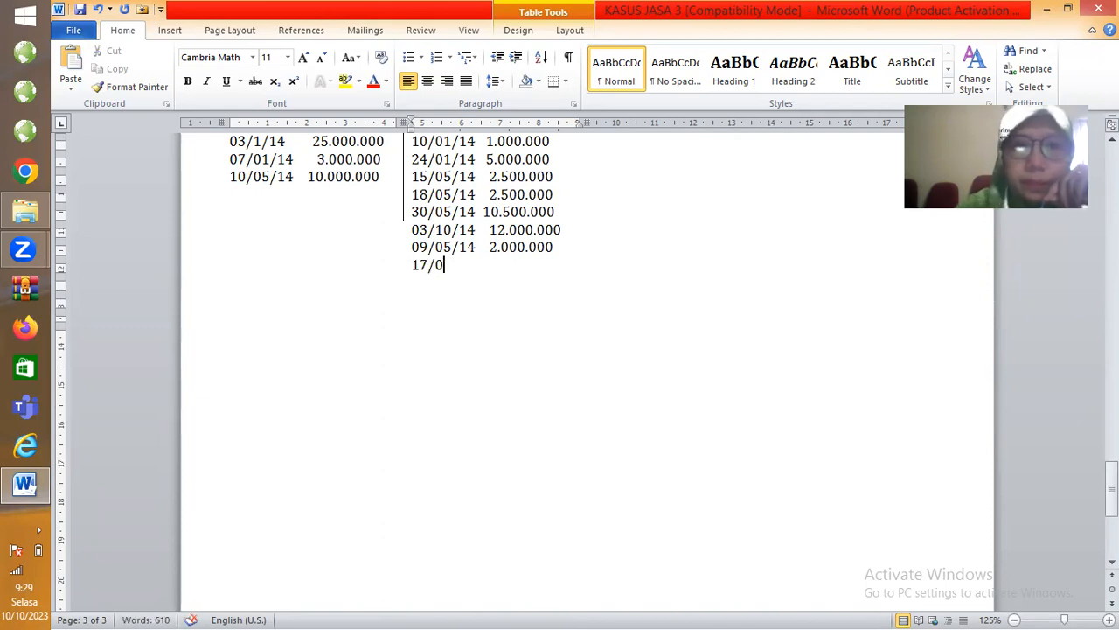
pyautogui.press('BackSpace')
pyautogui.press('BackSpace')
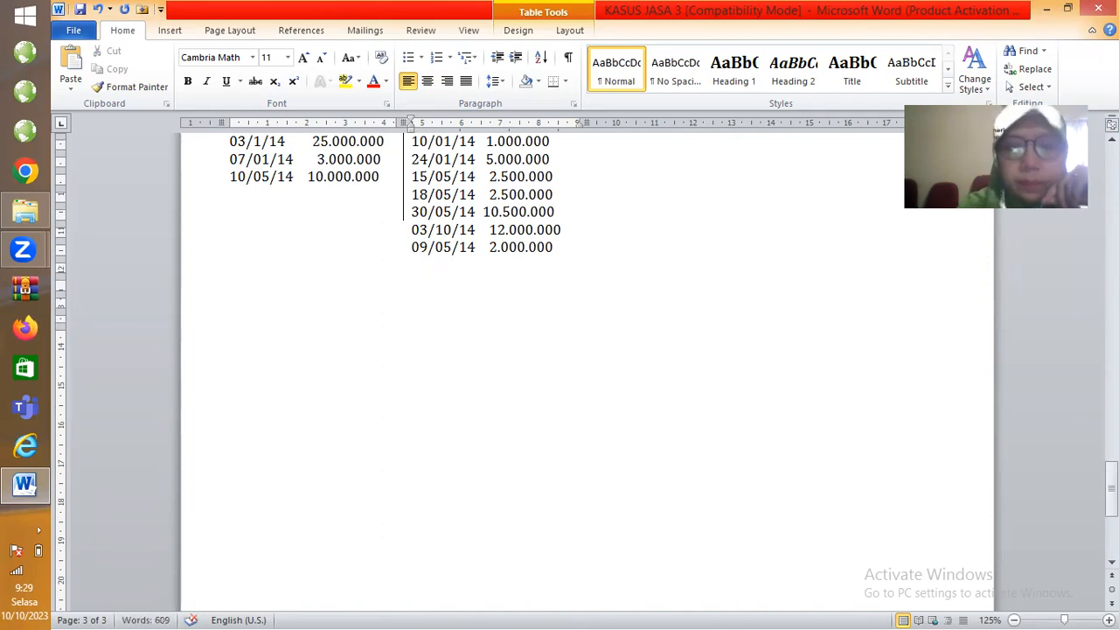
# Paste the copied entry below the 09/05/14 credit entry, setting its amount to 3.000.000 and its day to 17.
pyautogui.write('15/05/14\t2.500.000')
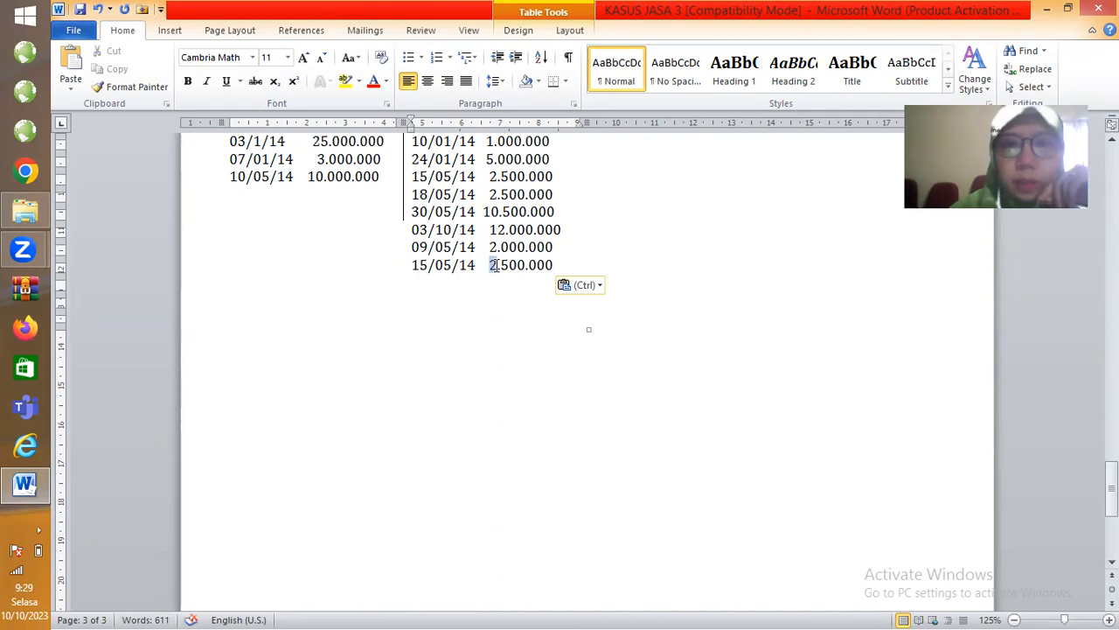
pyautogui.write('3')
pyautogui.moveTo(502, 267); pyautogui.dragTo(513, 266)
pyautogui.write('0')
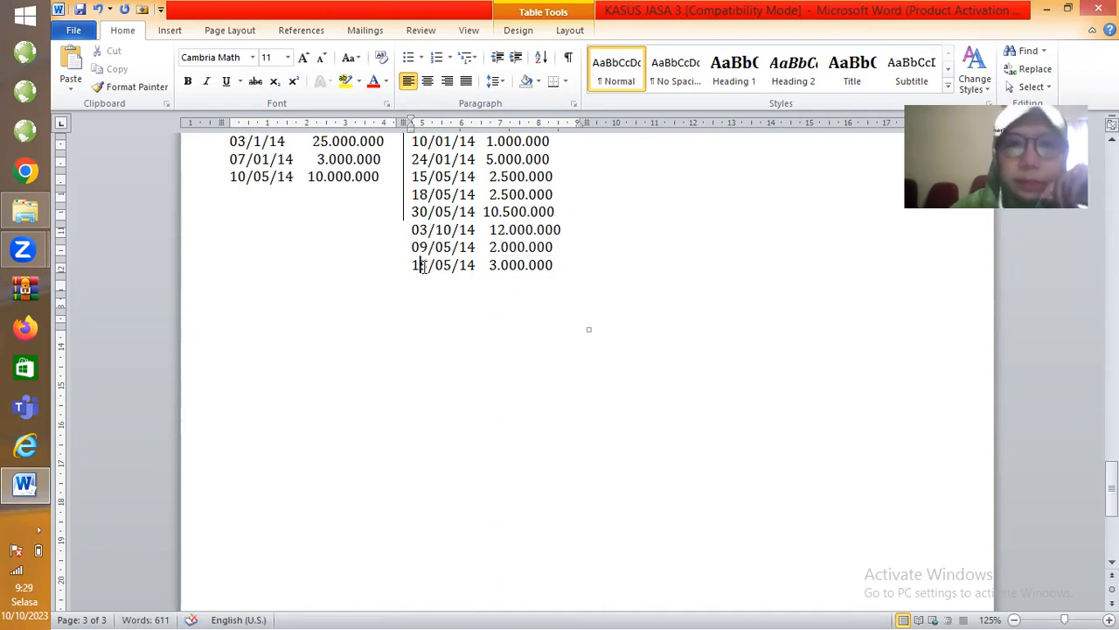
pyautogui.write('7')
# Label the totals row below the ledger entries DBT on the debit side and KREDIT on the credit side.
pyautogui.scroll(2, 419, 266)
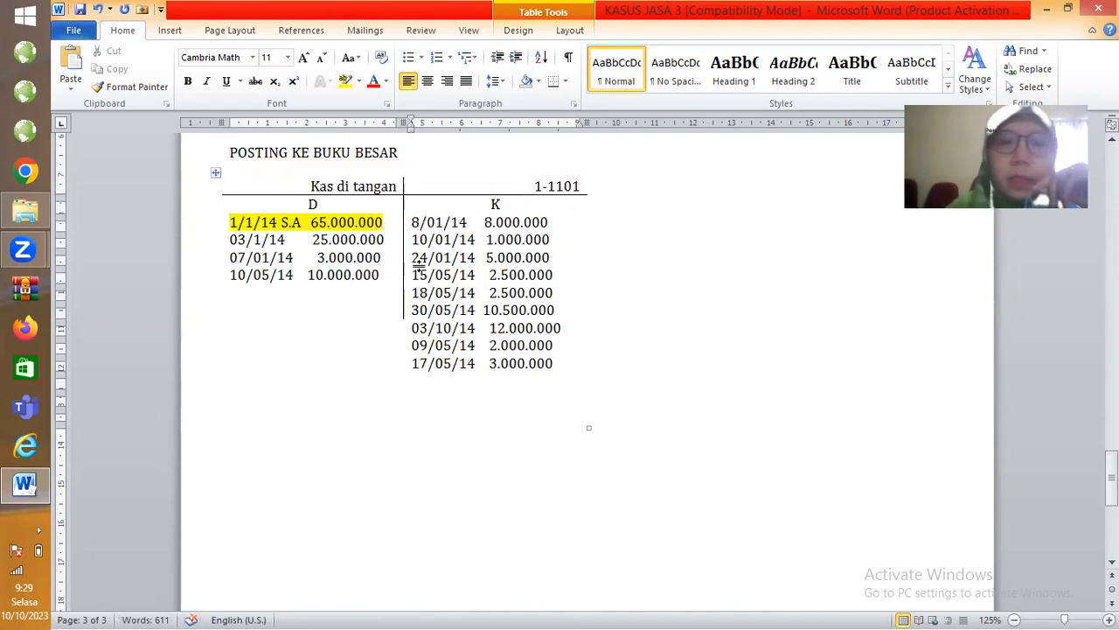
pyautogui.click(248, 386)
pyautogui.click(239, 397)
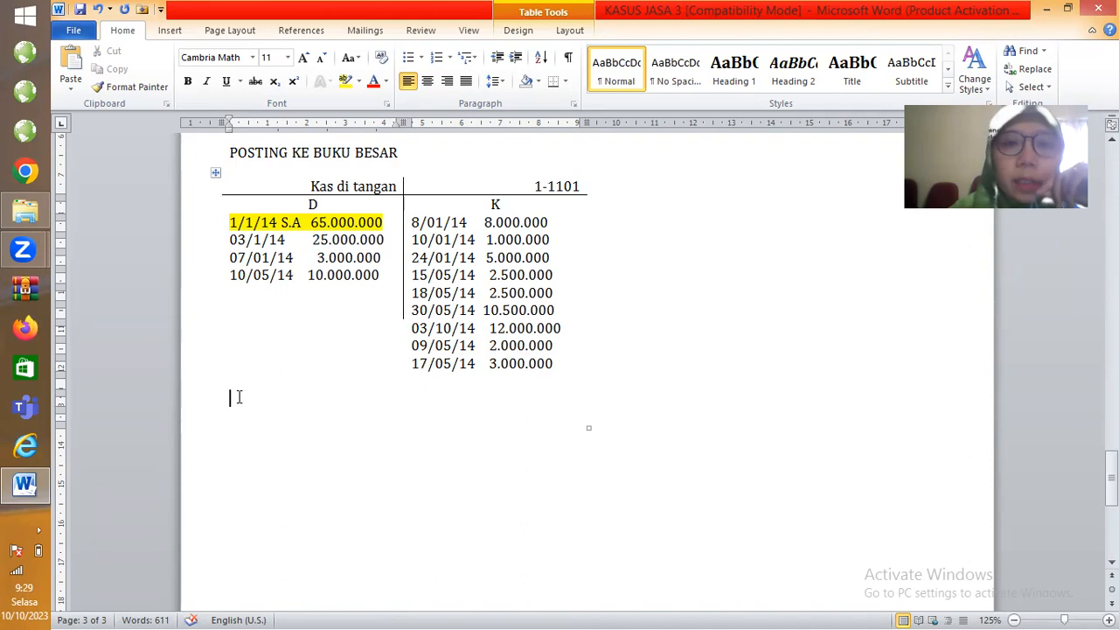
pyautogui.write('DBT')
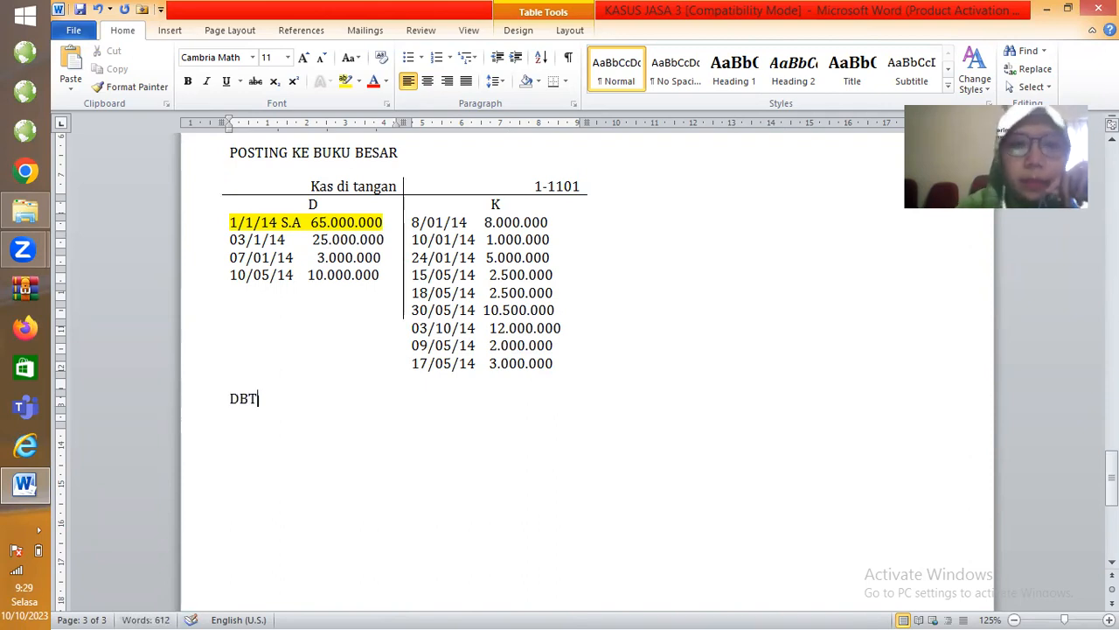
pyautogui.doubleClick(414, 398)
pyautogui.write('K')
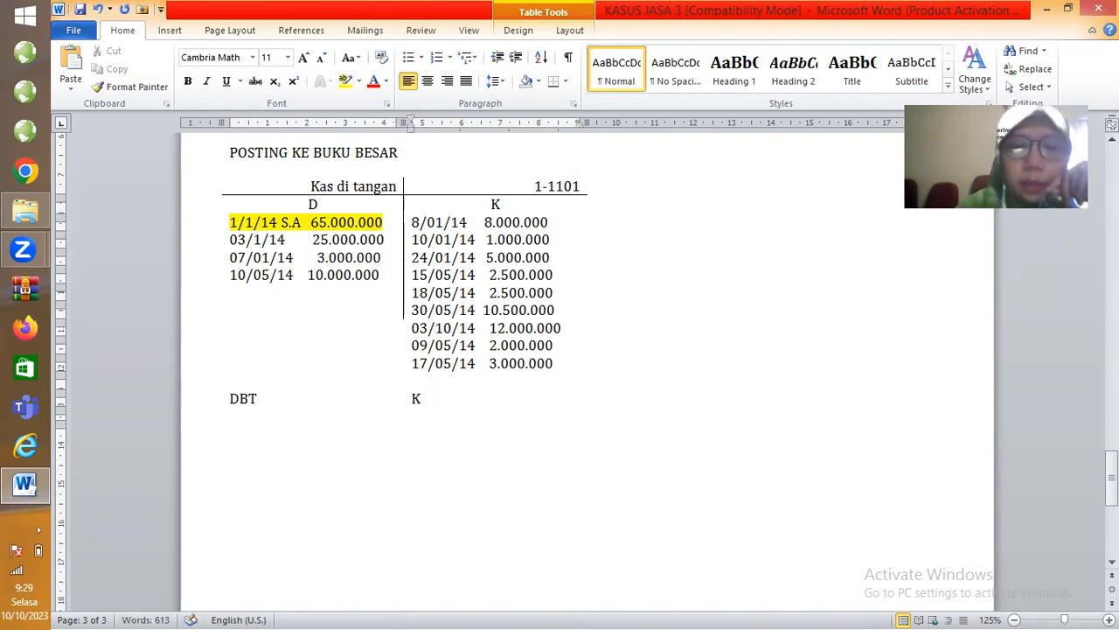
pyautogui.write('REDIT')
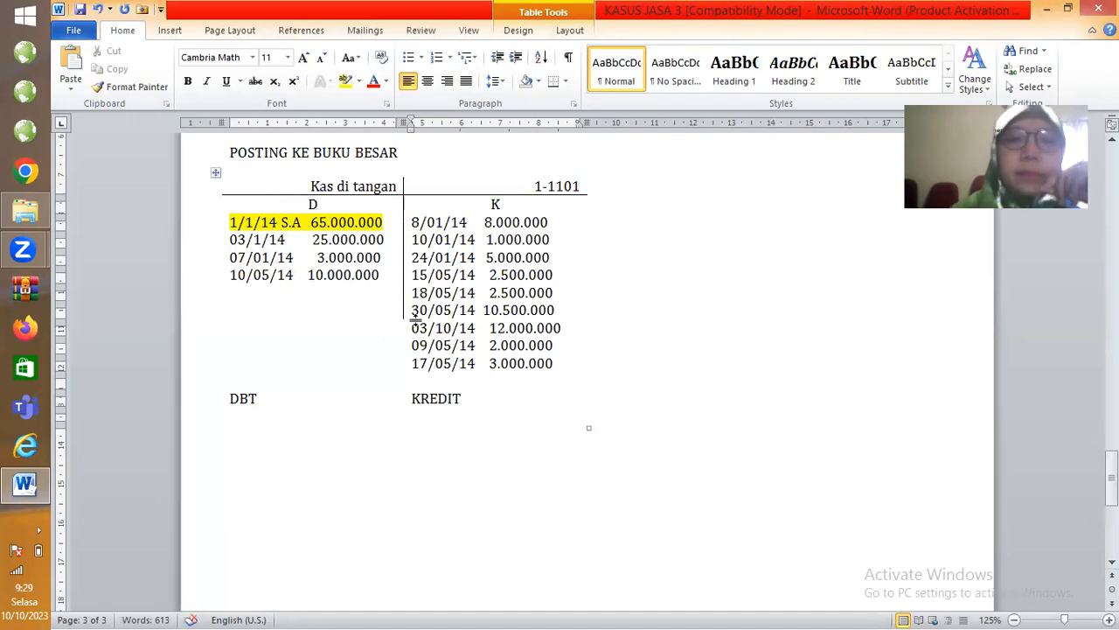
# Enter the ledger totals: 103.000.000 beside DBT and 43.500.000 beside KREDIT.
pyautogui.click(320, 223)
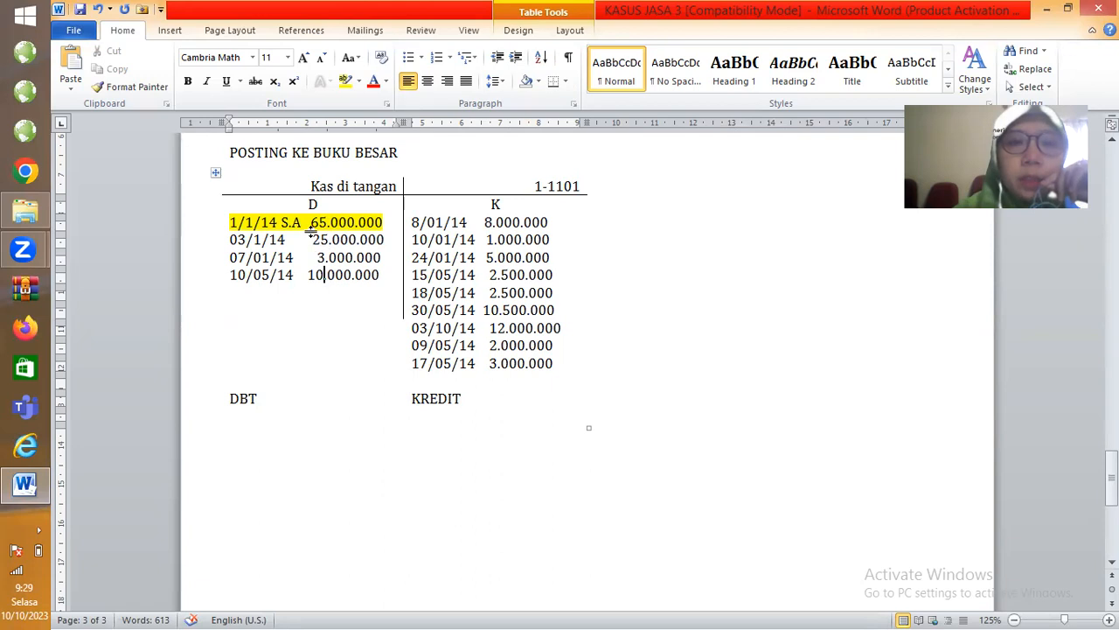
pyautogui.press('Down')
pyautogui.press('Down')
pyautogui.press('Down')
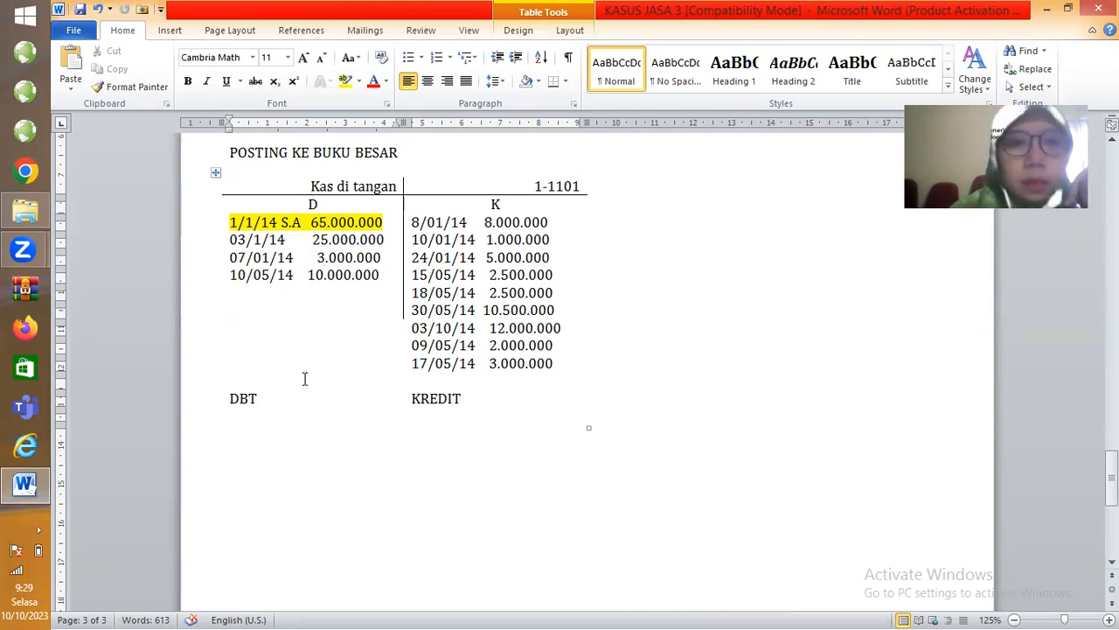
pyautogui.click(316, 405)
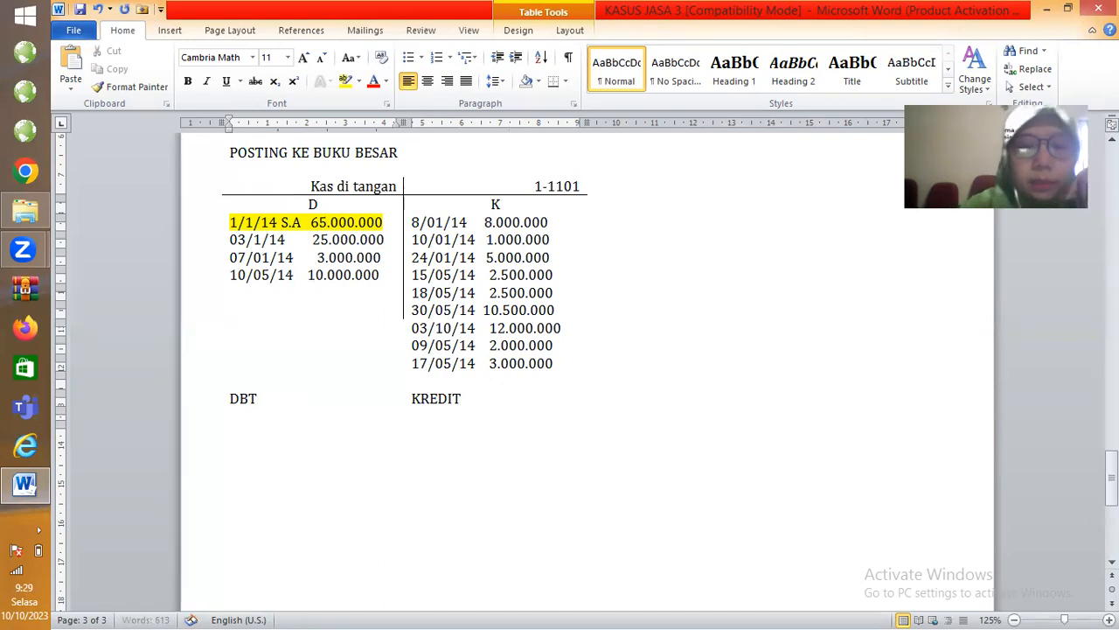
pyautogui.write('10')
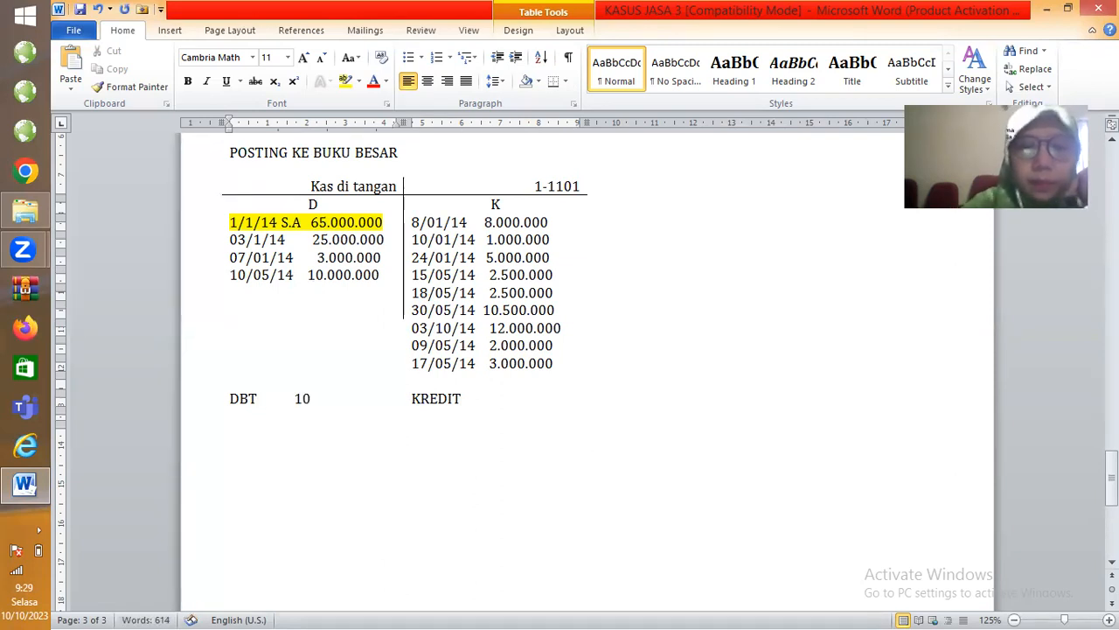
pyautogui.write('3.000.000')
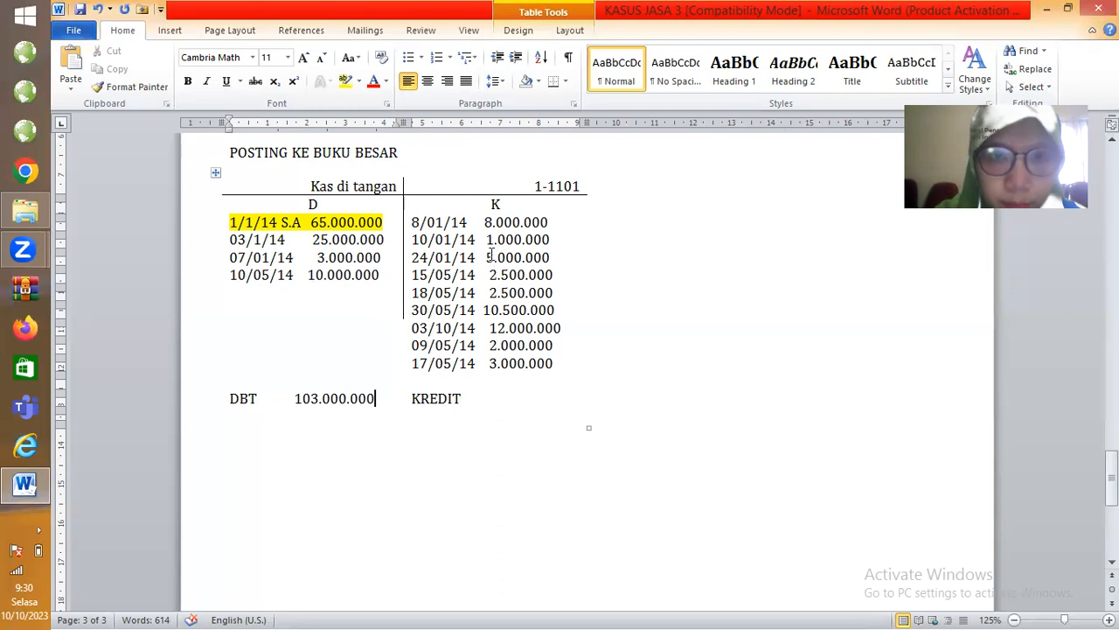
pyautogui.click(503, 395)
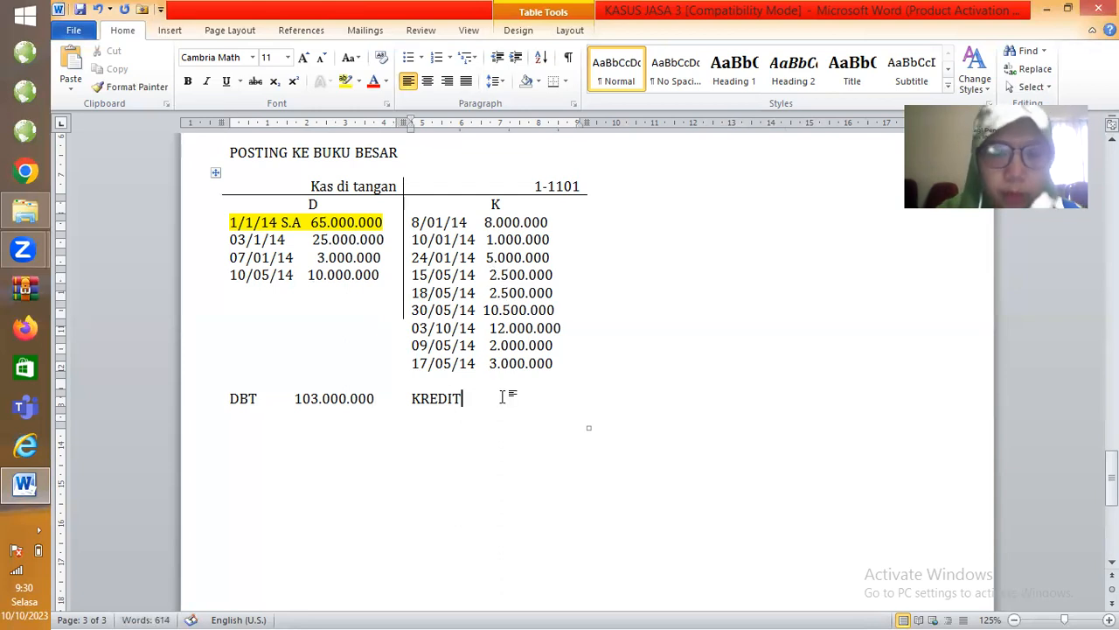
pyautogui.write('43.500.000')
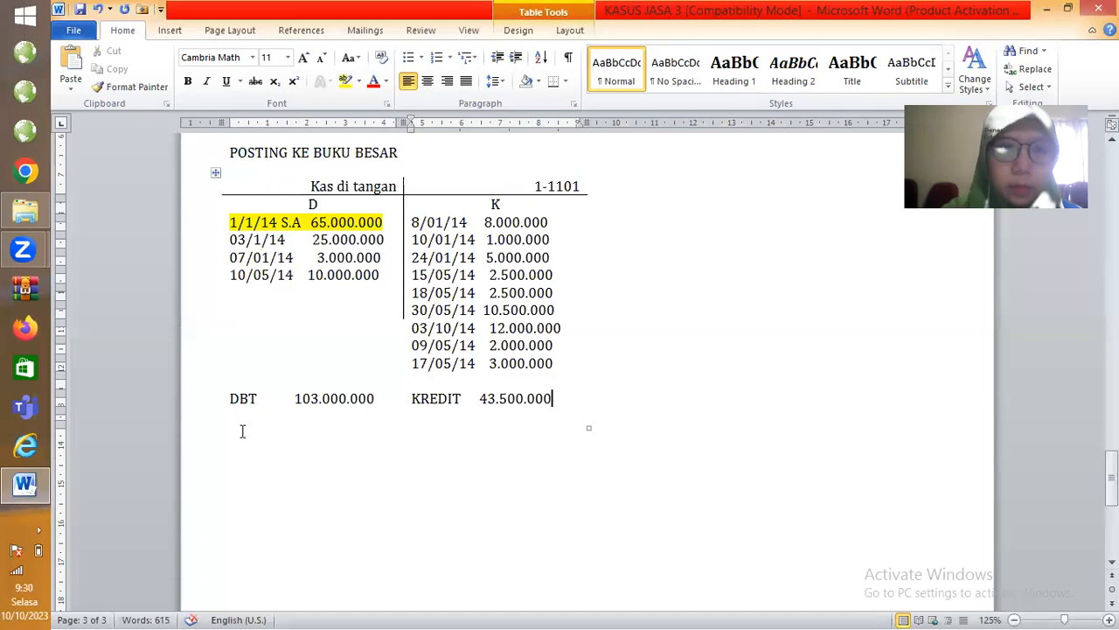
# Add the balance line S.DEBIT 59.500.000 below the DBT total and highlight it in yellow.
pyautogui.write('S.DEBIT')
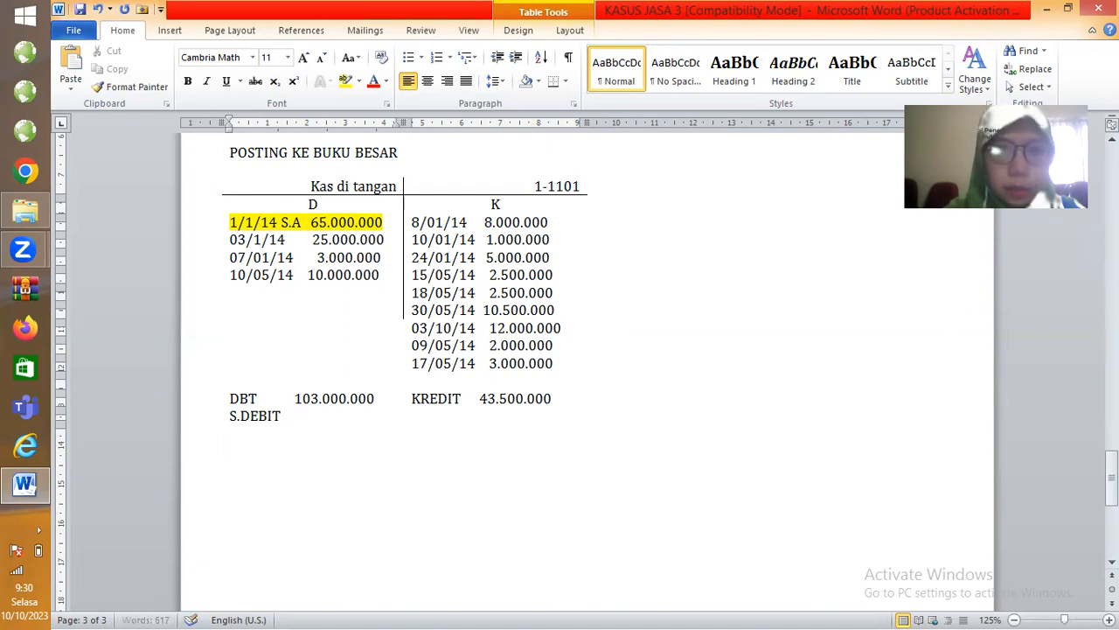
pyautogui.write('      59.')
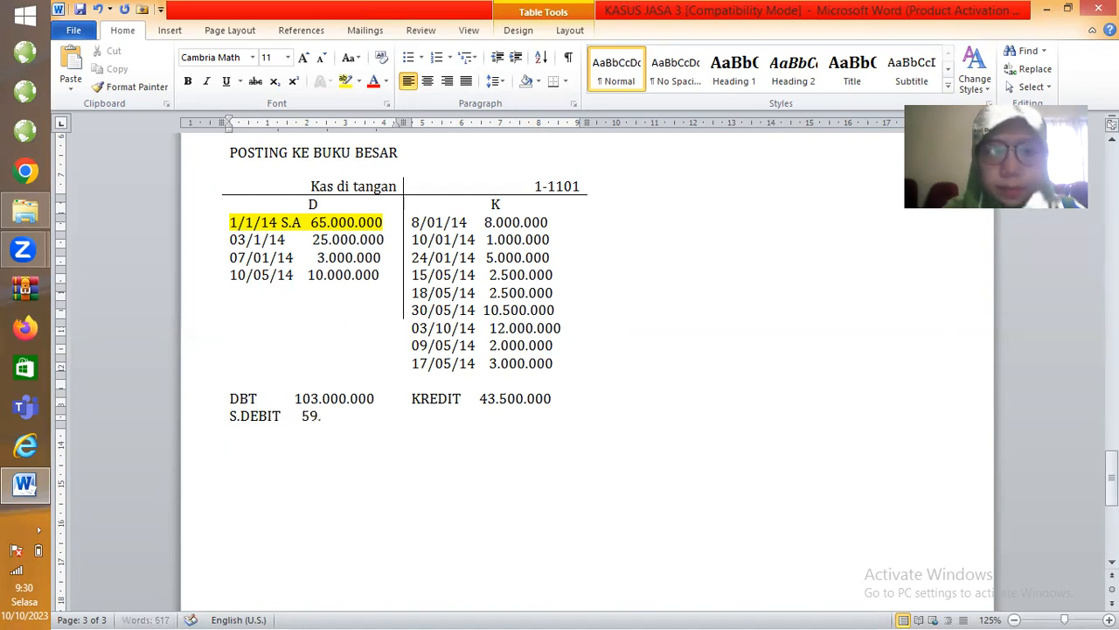
pyautogui.write('500.000')
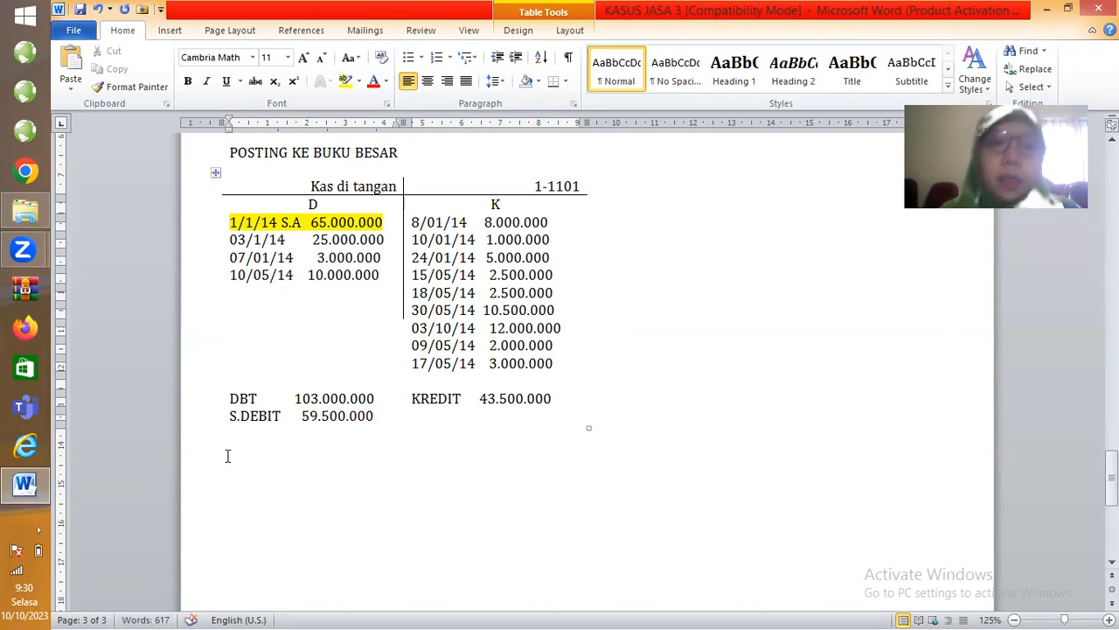
pyautogui.moveTo(227, 421); pyautogui.dragTo(375, 418)
pyautogui.click(345, 81)
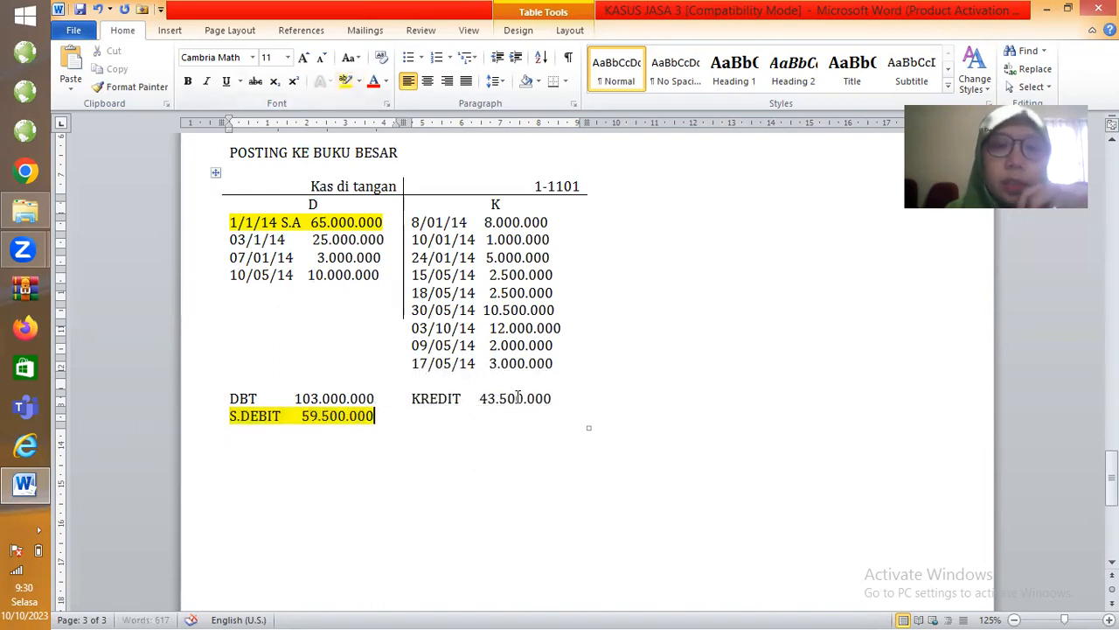
# Highlight in yellow the K. KAS line of the 17 October owner's withdrawal.
pyautogui.scroll(3, 560, 374)
pyautogui.scroll(20, 561, 374)
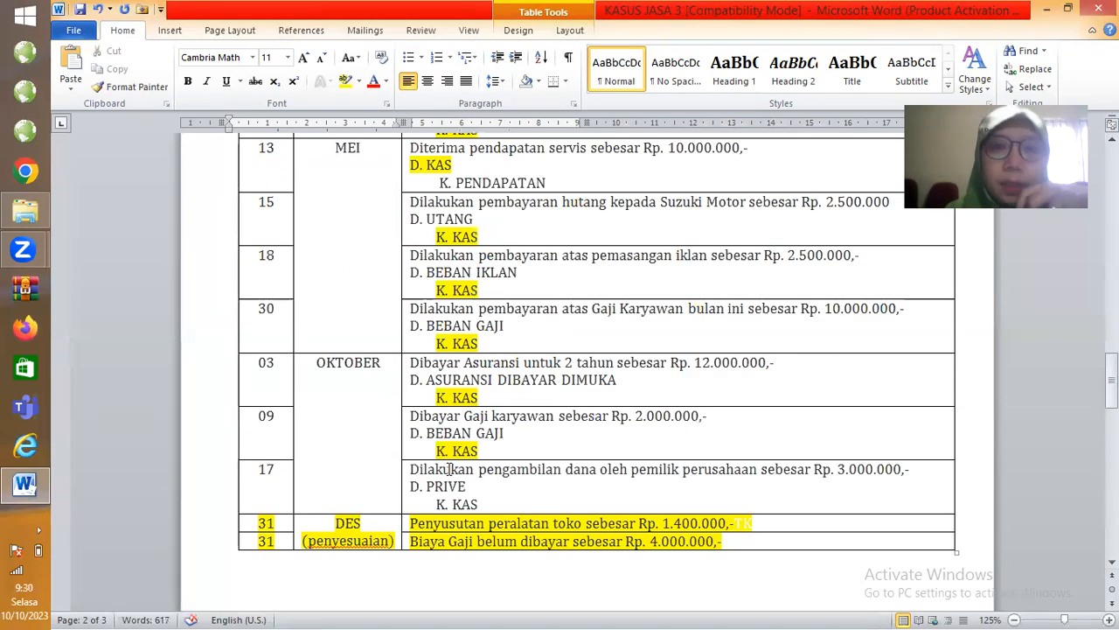
pyautogui.moveTo(479, 505); pyautogui.dragTo(436, 505)
pyautogui.click(347, 83)
pyautogui.click(489, 505)
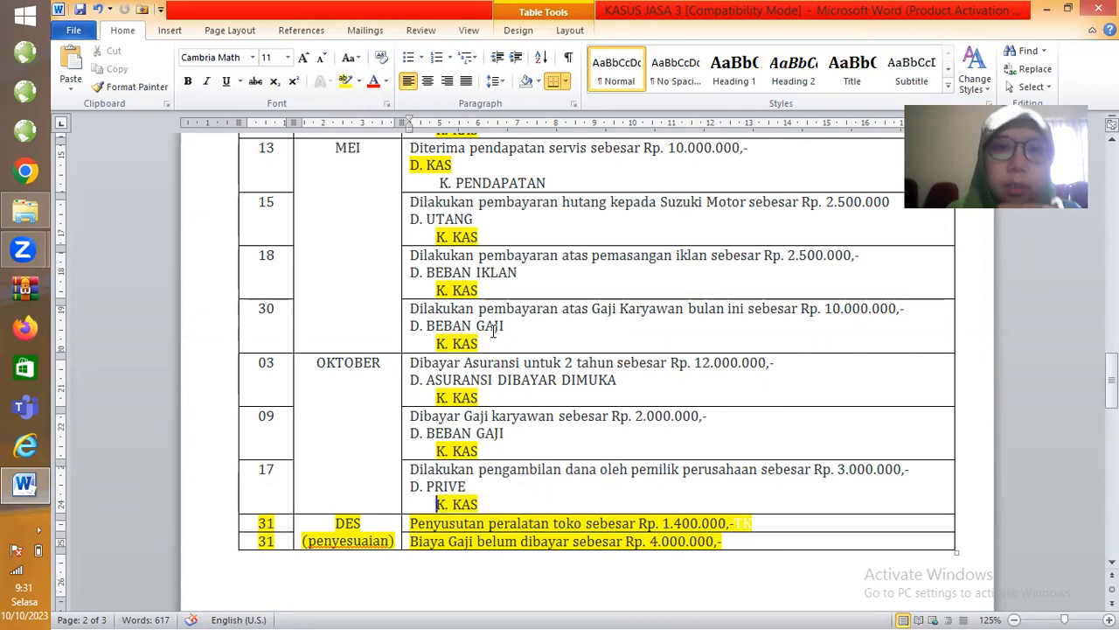
# Review the unhighlighted counterpart account lines in the journal table, from the 3 January to the 17 October transaction.
pyautogui.scroll(5, 494, 324)
pyautogui.scroll(2, 503, 263)
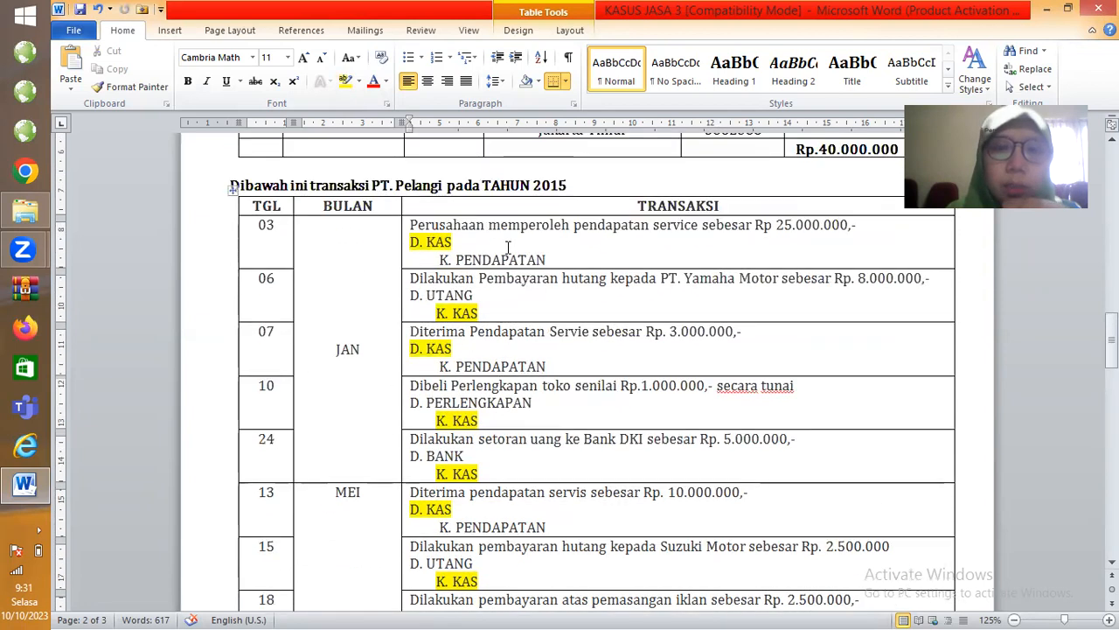
pyautogui.moveTo(542, 259); pyautogui.dragTo(500, 259)
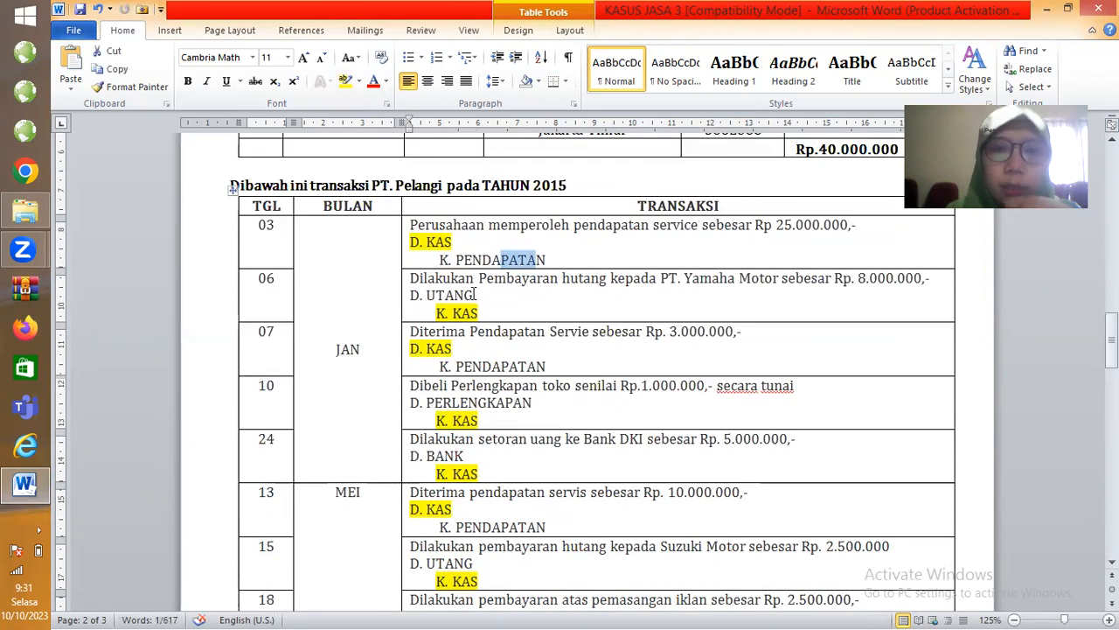
pyautogui.click(528, 366)
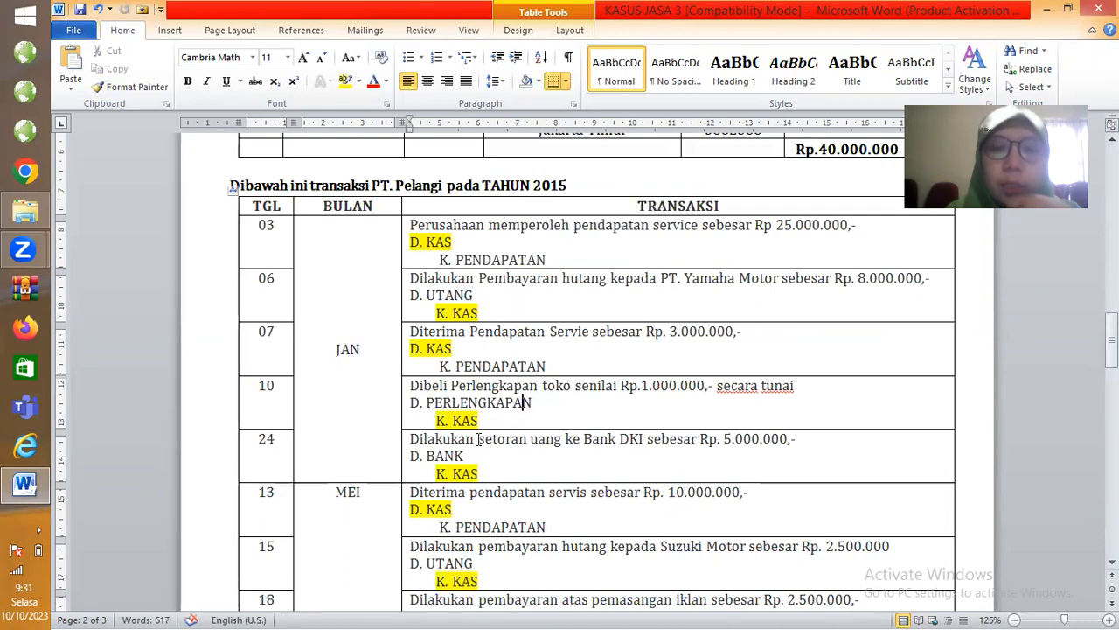
pyautogui.scroll(-3, 465, 454)
pyautogui.click(429, 469)
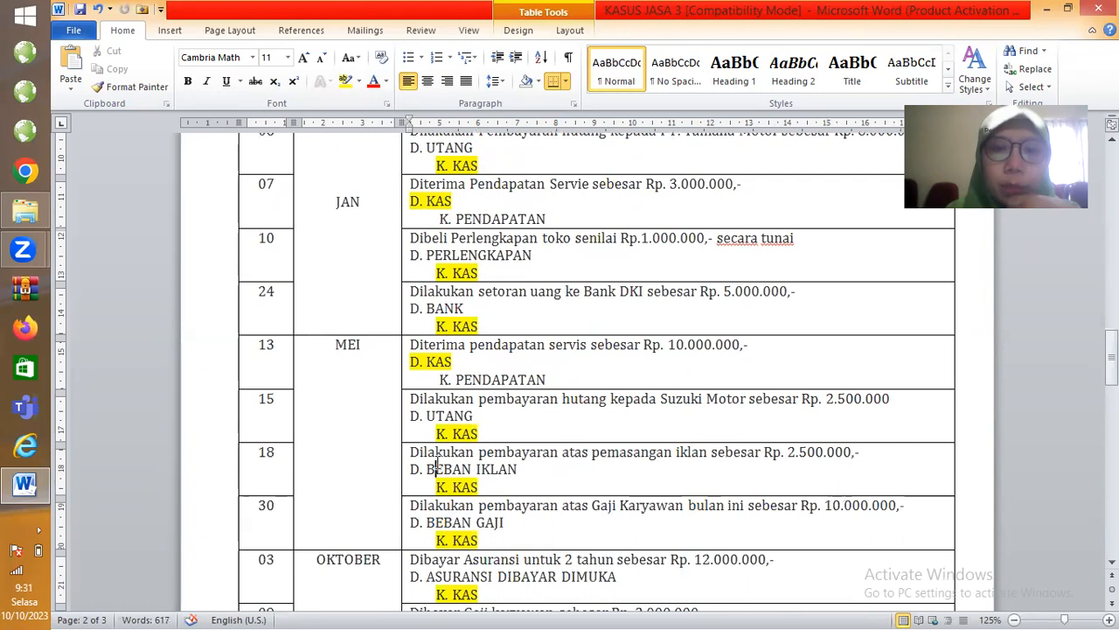
pyautogui.click(452, 525)
pyautogui.scroll(-2, 454, 530)
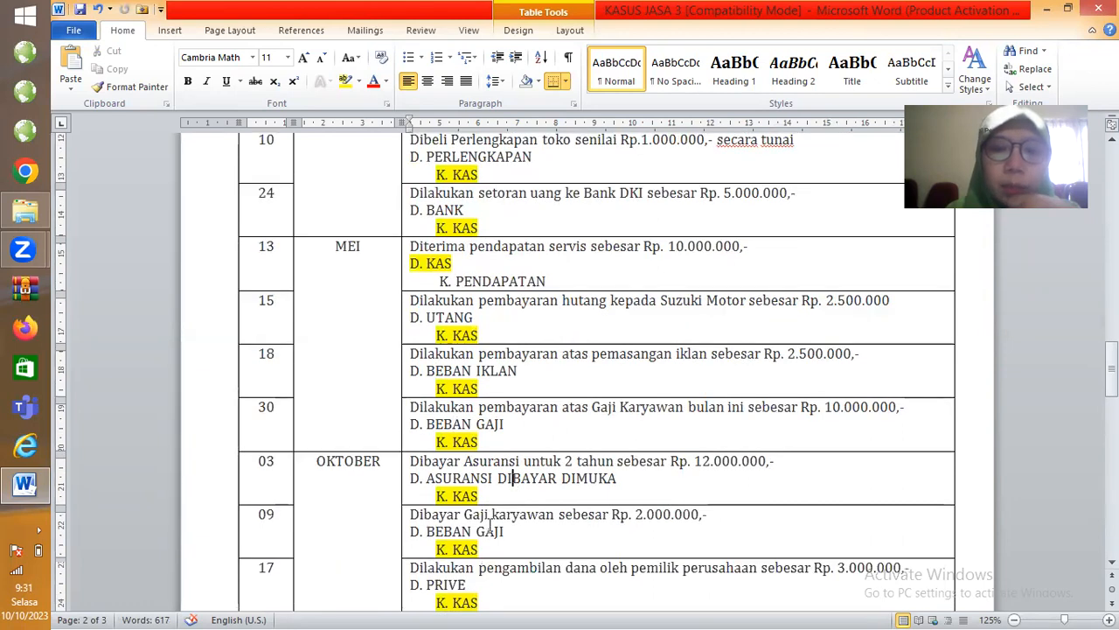
pyautogui.moveTo(491, 530); pyautogui.dragTo(481, 549)
pyautogui.scroll(-2, 480, 546)
pyautogui.click(471, 489)
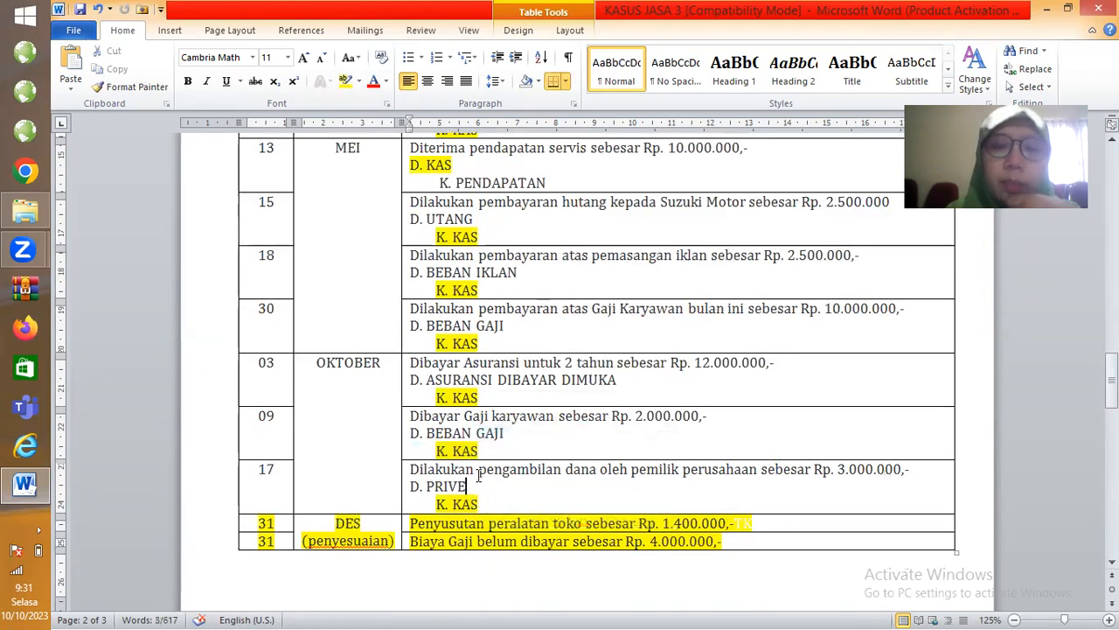
pyautogui.scroll(8, 525, 314)
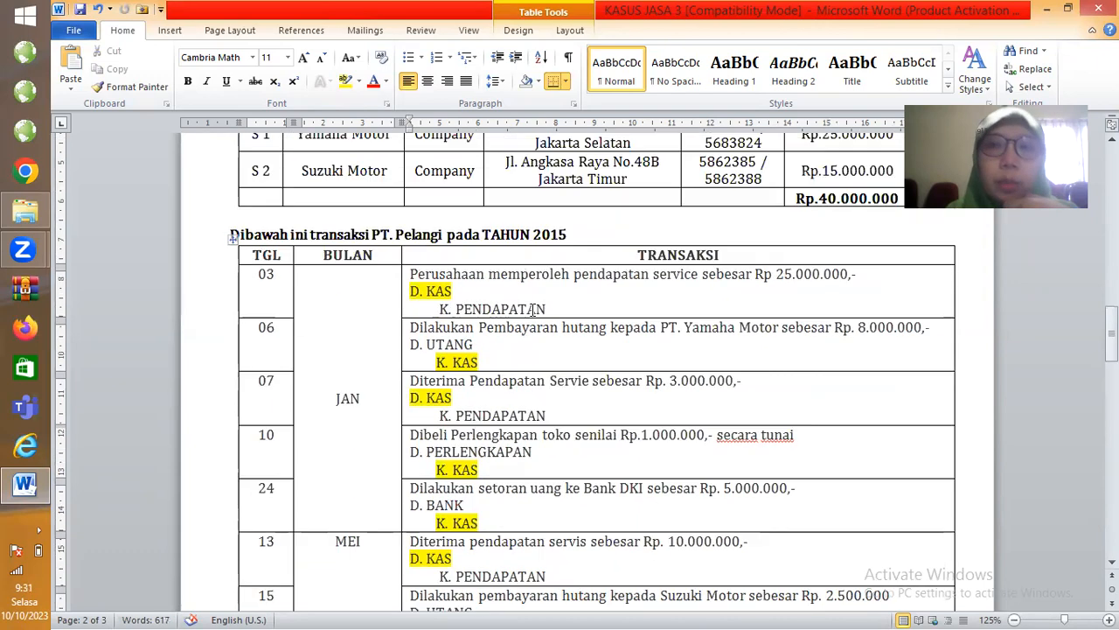
pyautogui.scroll(10, 533, 309)
pyautogui.scroll(-20, 539, 323)
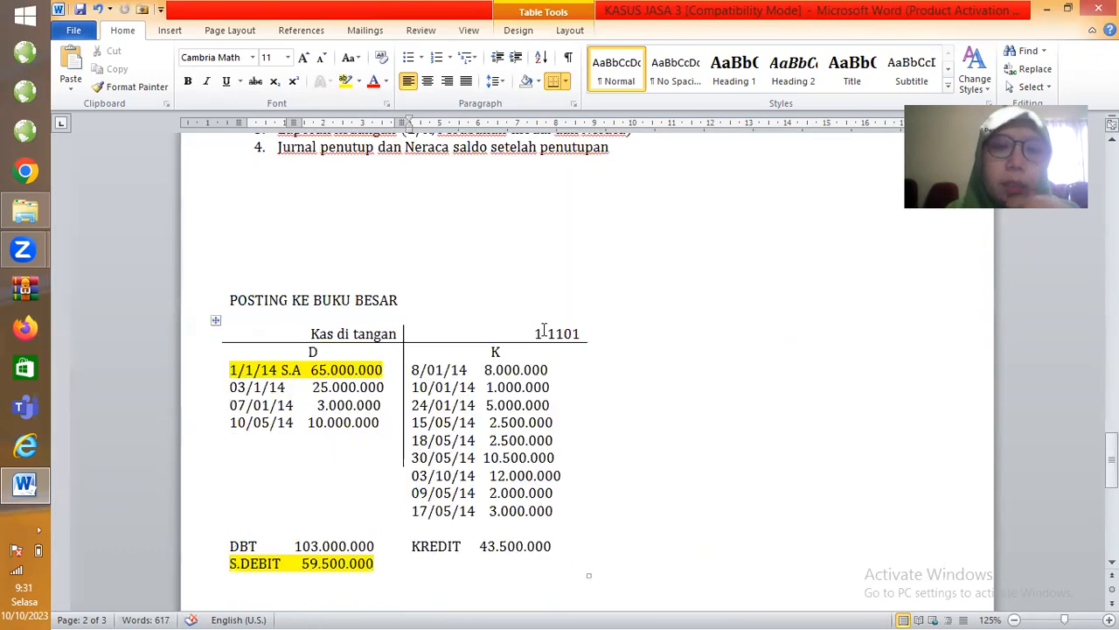
# Copy the entire account list table under the heading "Berikut ini daftar nama akun PT. Pelangi".
pyautogui.scroll(-7, 516, 310)
pyautogui.moveTo(376, 220); pyautogui.dragTo(231, 219)
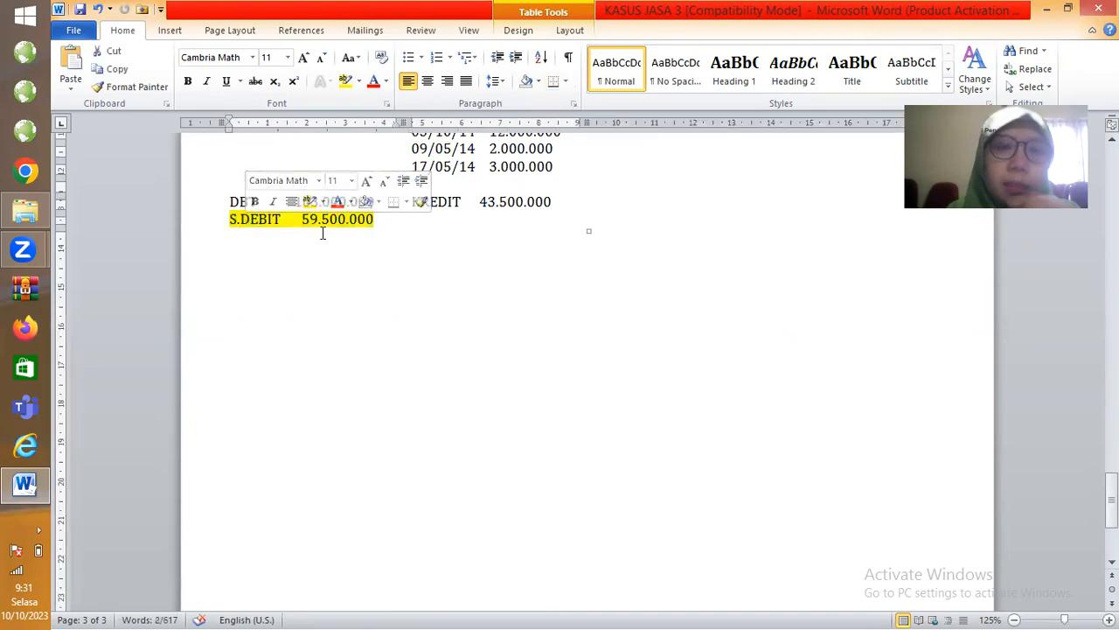
pyautogui.scroll(20, 507, 335)
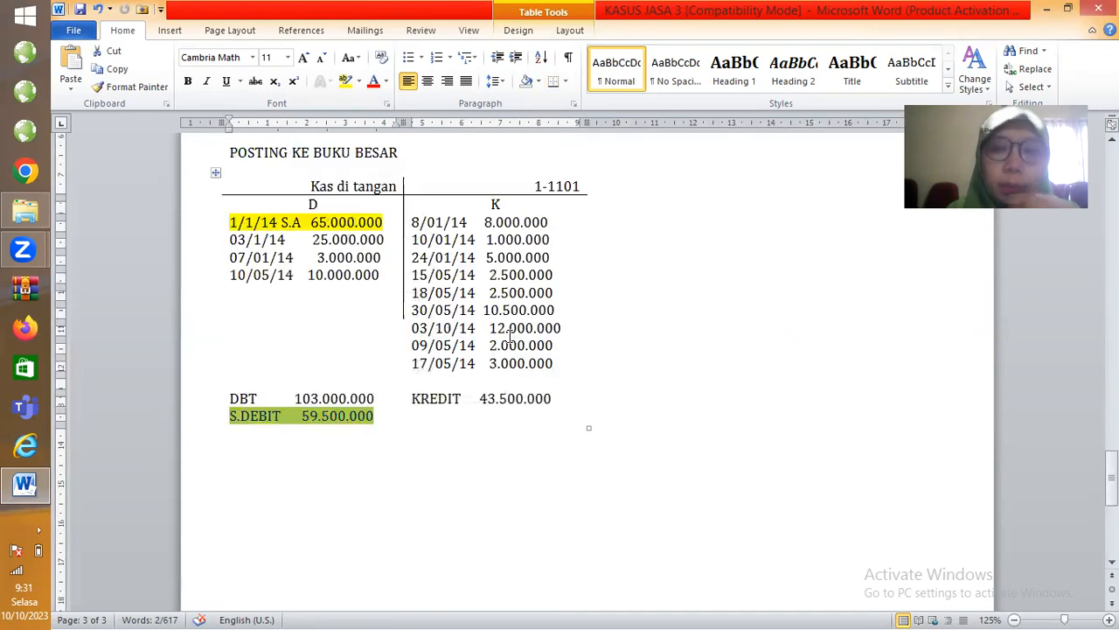
pyautogui.scroll(15, 509, 335)
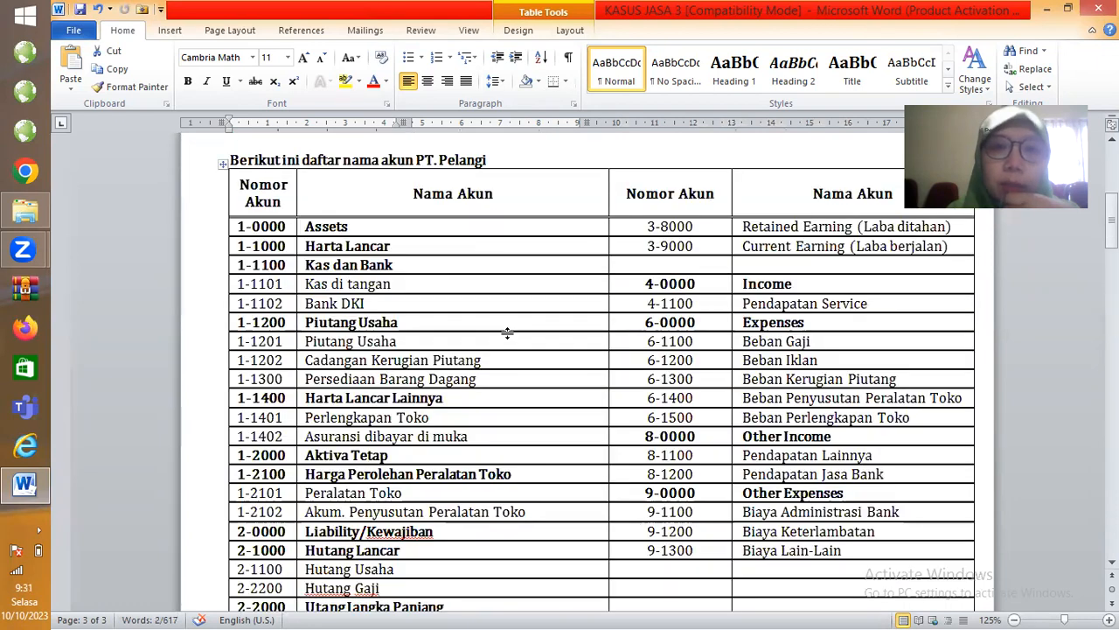
pyautogui.click(223, 163)
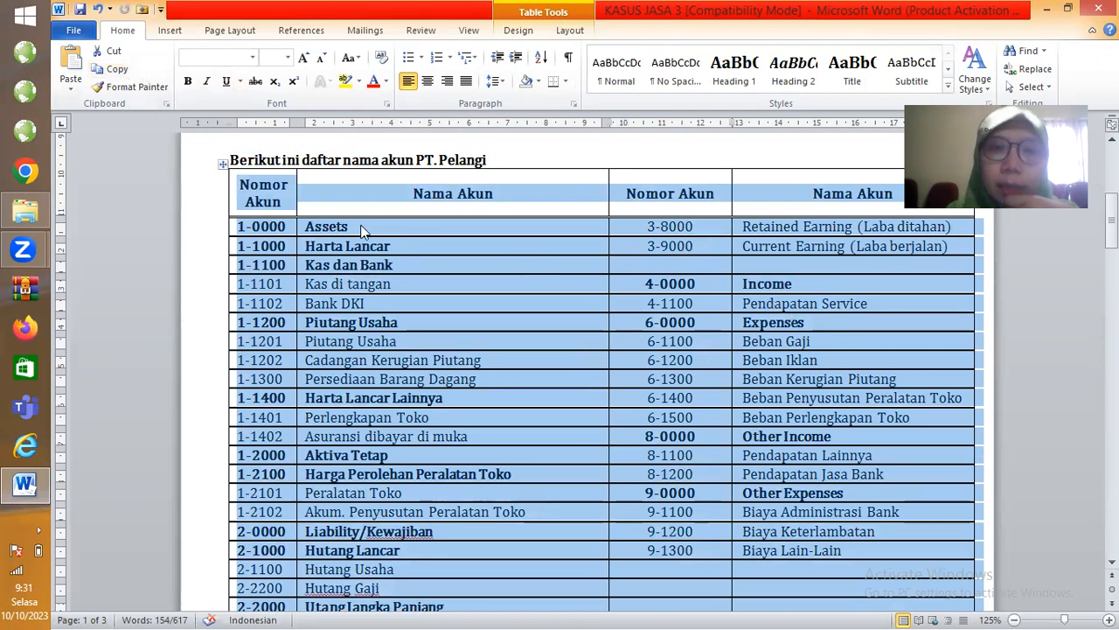
pyautogui.click(364, 228)
pyautogui.click(223, 163)
pyautogui.click(112, 69)
# Paste the copied account table a few lines below the highlighted S.DEBIT 59.500.000 line.
pyautogui.scroll(-8, 422, 307)
pyautogui.scroll(-15, 445, 329)
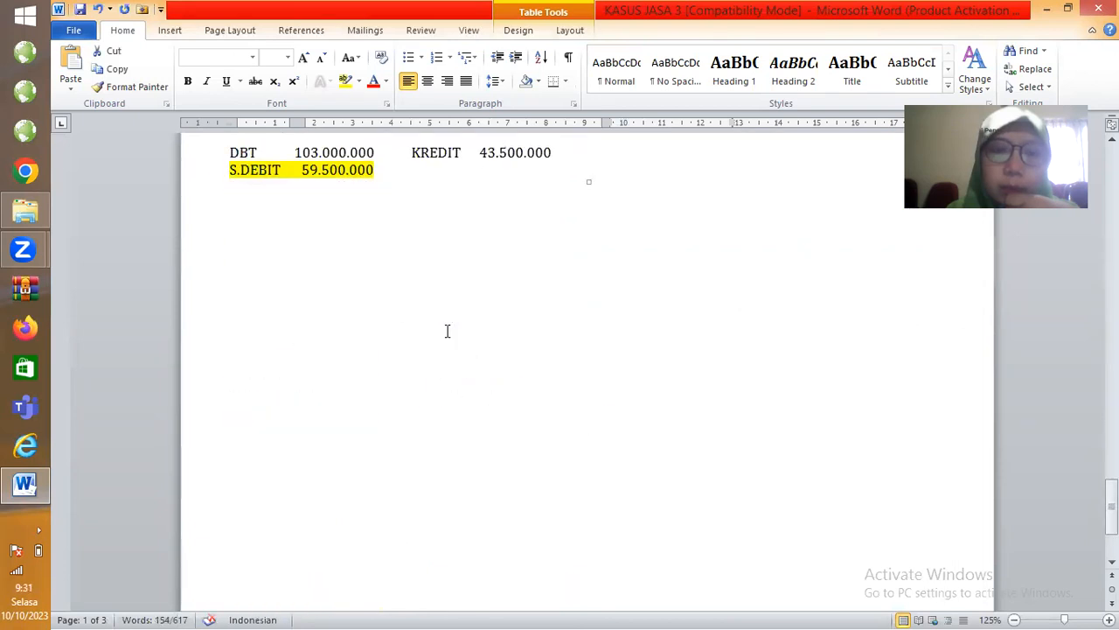
pyautogui.scroll(1, 432, 345)
pyautogui.click(225, 250)
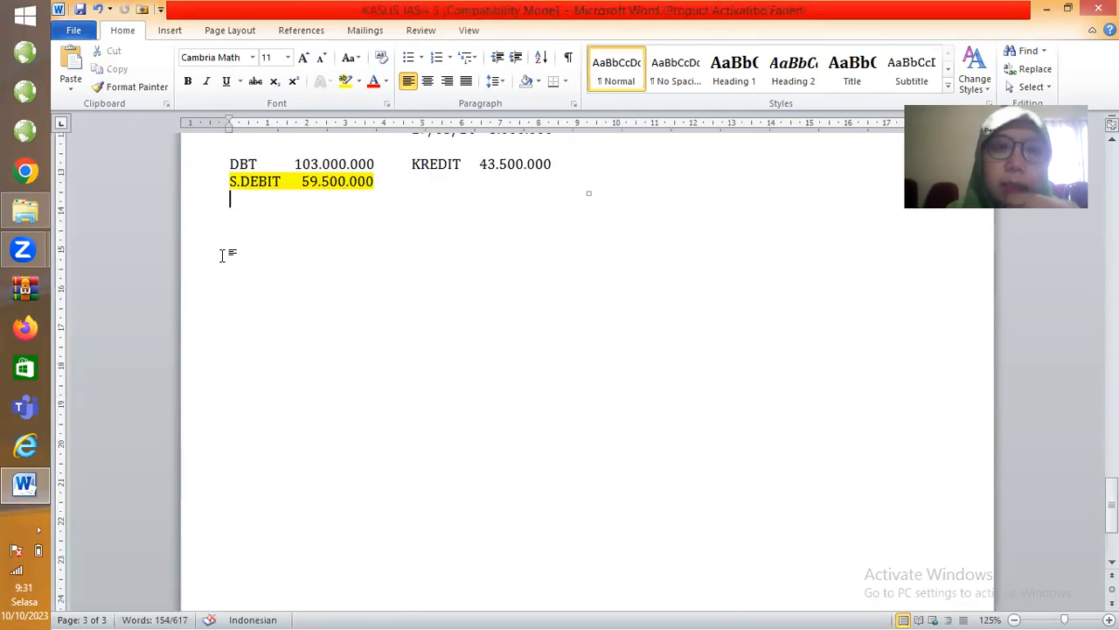
pyautogui.doubleClick(227, 268)
pyautogui.click(70, 66)
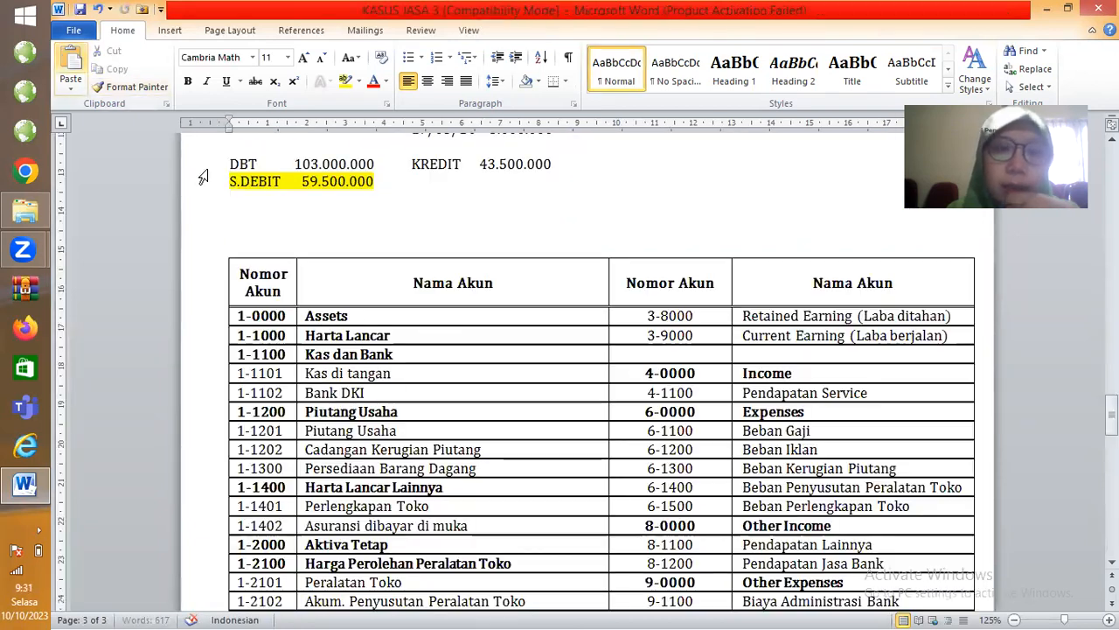
pyautogui.scroll(-5, 493, 300)
pyautogui.scroll(3, 525, 297)
pyautogui.scroll(5, 542, 315)
pyautogui.scroll(-1, 560, 344)
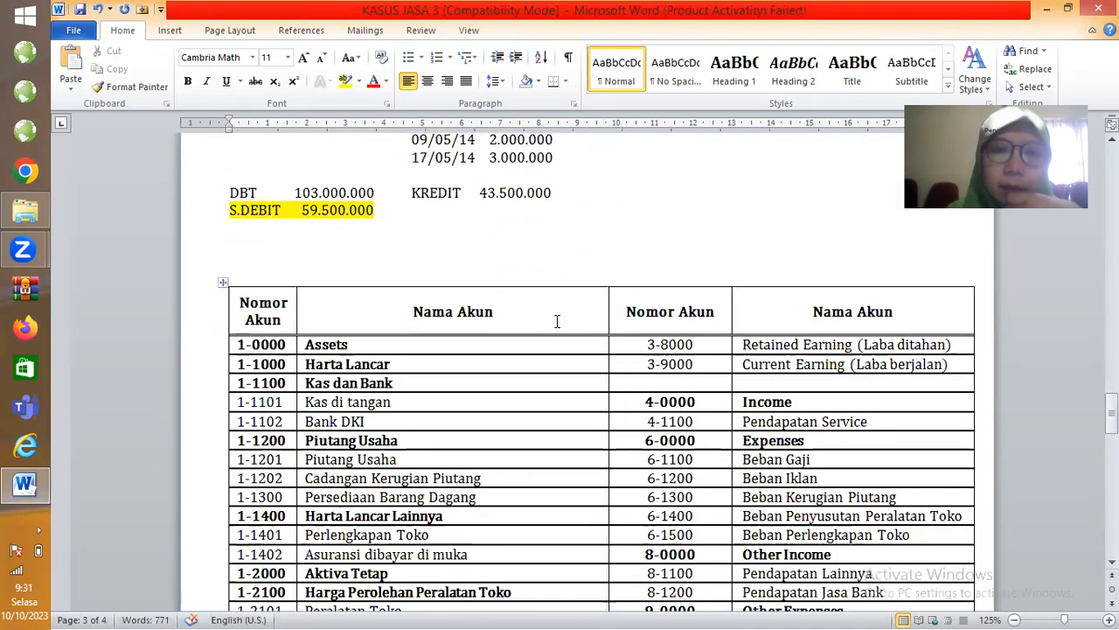
pyautogui.click(598, 316)
pyautogui.rightClick(569, 320)
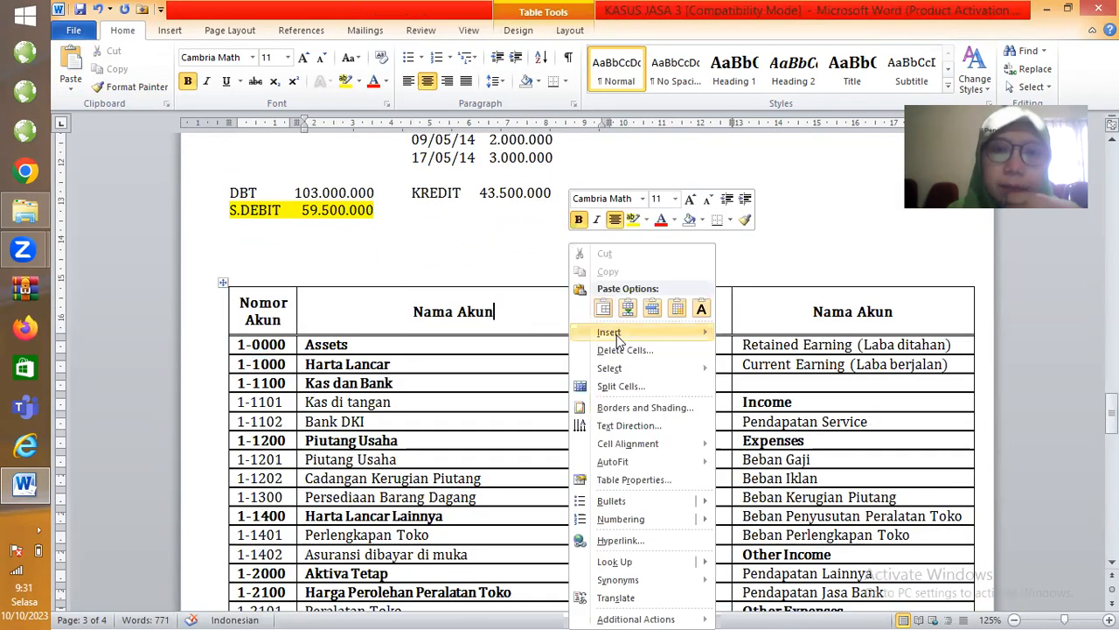
pyautogui.moveTo(617, 339)
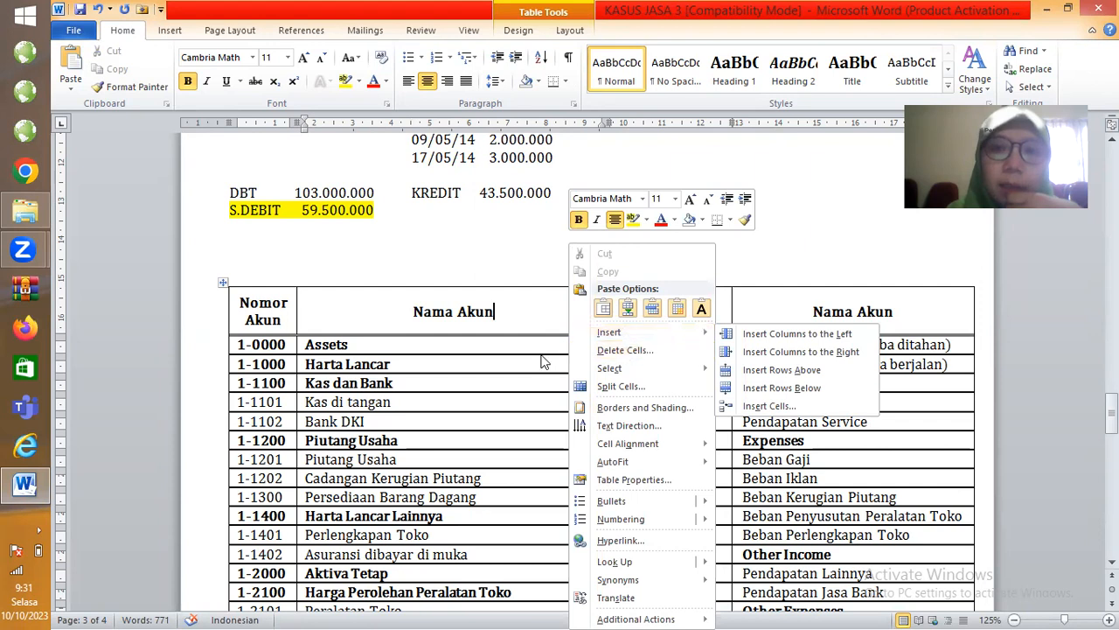
# Cut the account numbers and names, starting at 3-8000, out of the pasted table's last two columns.
pyautogui.click(677, 345)
pyautogui.moveTo(678, 345); pyautogui.dragTo(878, 354)
pyautogui.click(113, 52)
# Insert two blank rows below the 3-2000 Prive row at the end of the pasted table.
pyautogui.scroll(-4, 312, 370)
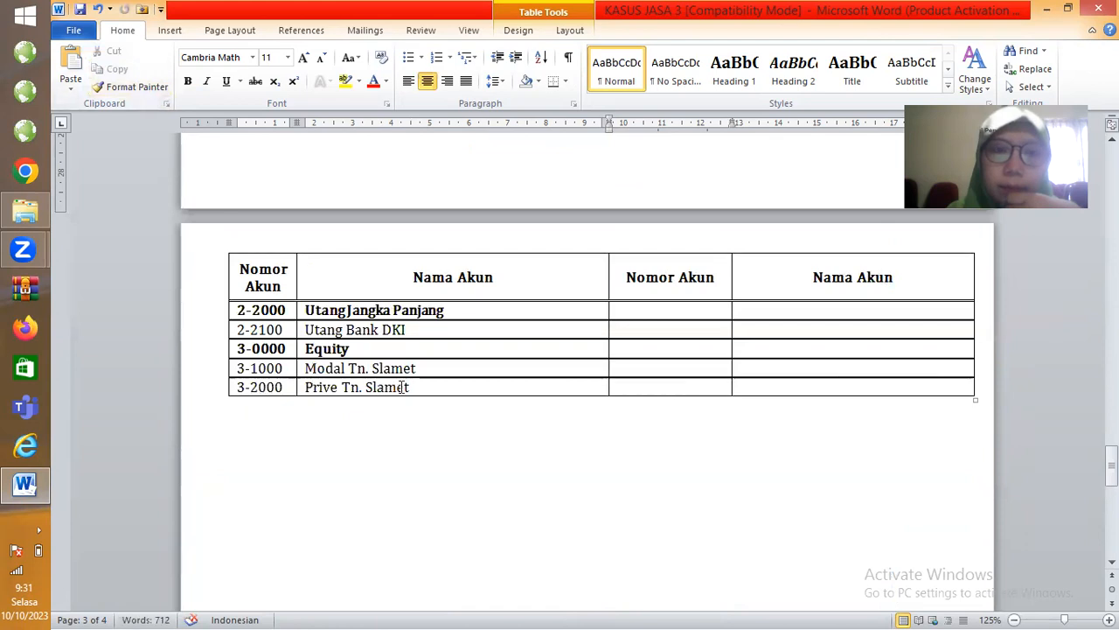
pyautogui.click(415, 387)
pyautogui.rightClick(416, 387)
pyautogui.moveTo(478, 90)
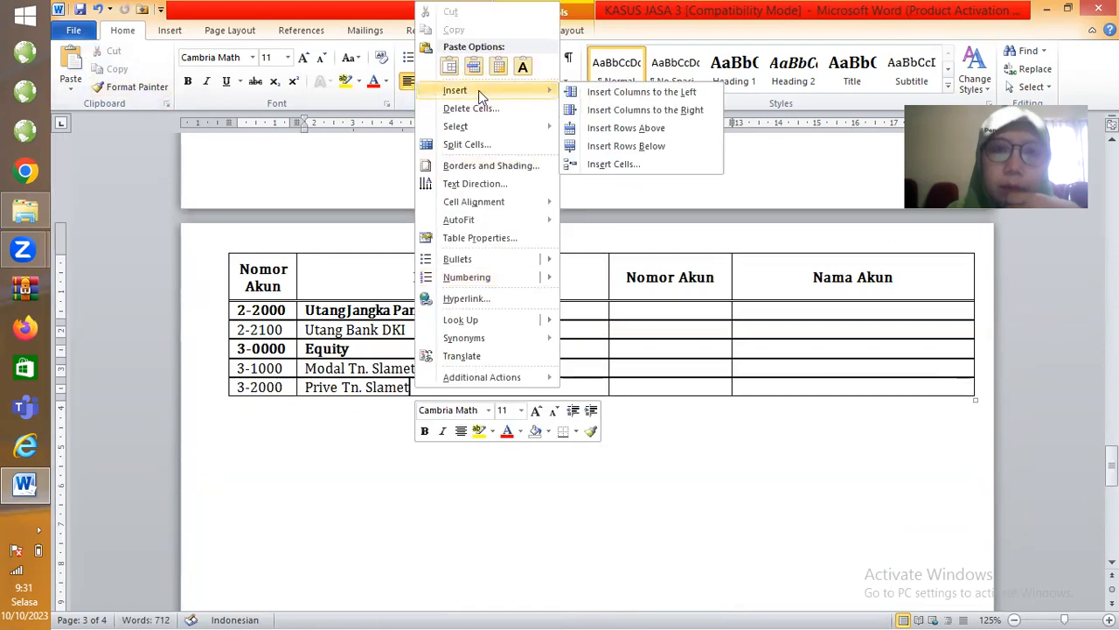
pyautogui.click(613, 147)
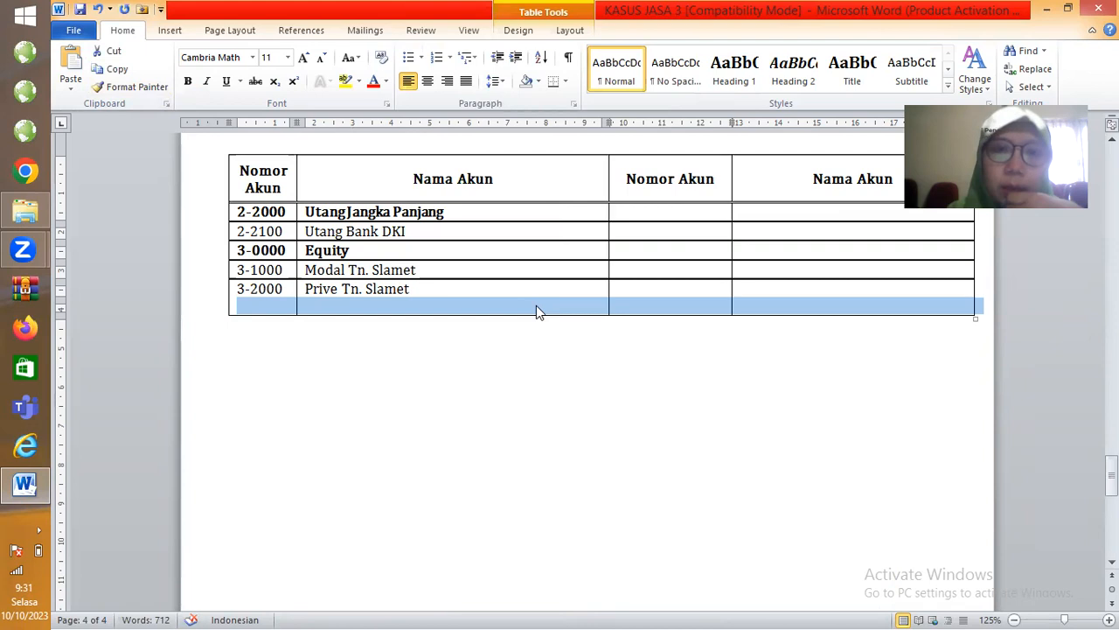
pyautogui.rightClick(536, 305)
pyautogui.moveTo(589, 394)
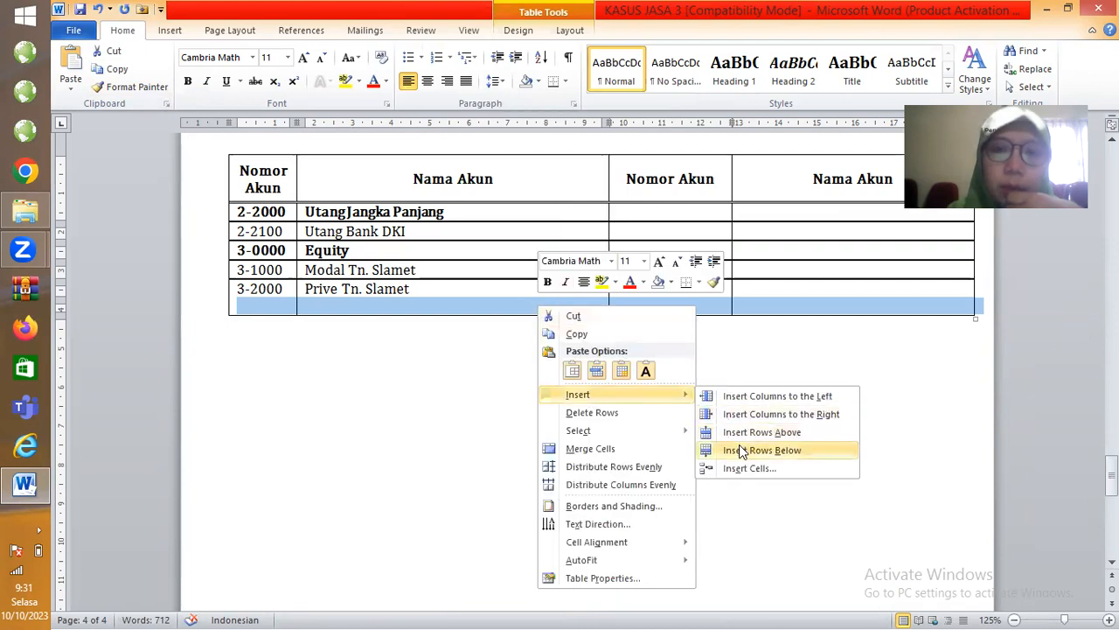
pyautogui.click(750, 449)
# Add more blank rows below the 3-2000 row by repeatedly inserting rows beneath the selected blank ones, doubling their number each time.
pyautogui.moveTo(300, 307); pyautogui.dragTo(691, 329)
pyautogui.rightClick(692, 323)
pyautogui.moveTo(770, 412)
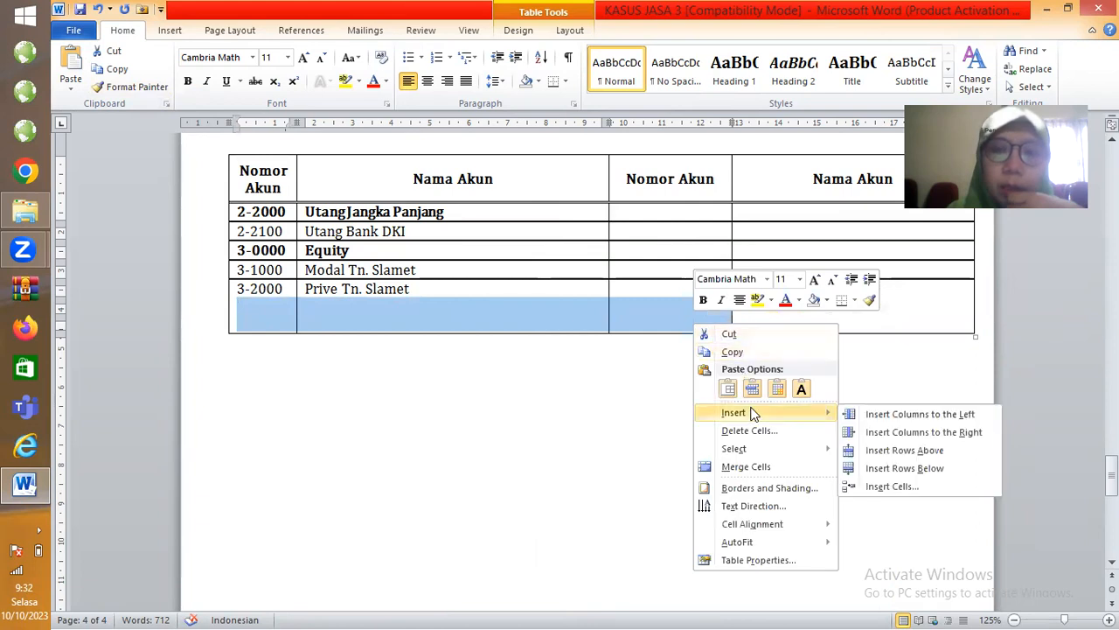
pyautogui.click(901, 467)
pyautogui.moveTo(289, 312); pyautogui.dragTo(818, 364)
pyautogui.rightClick(818, 365)
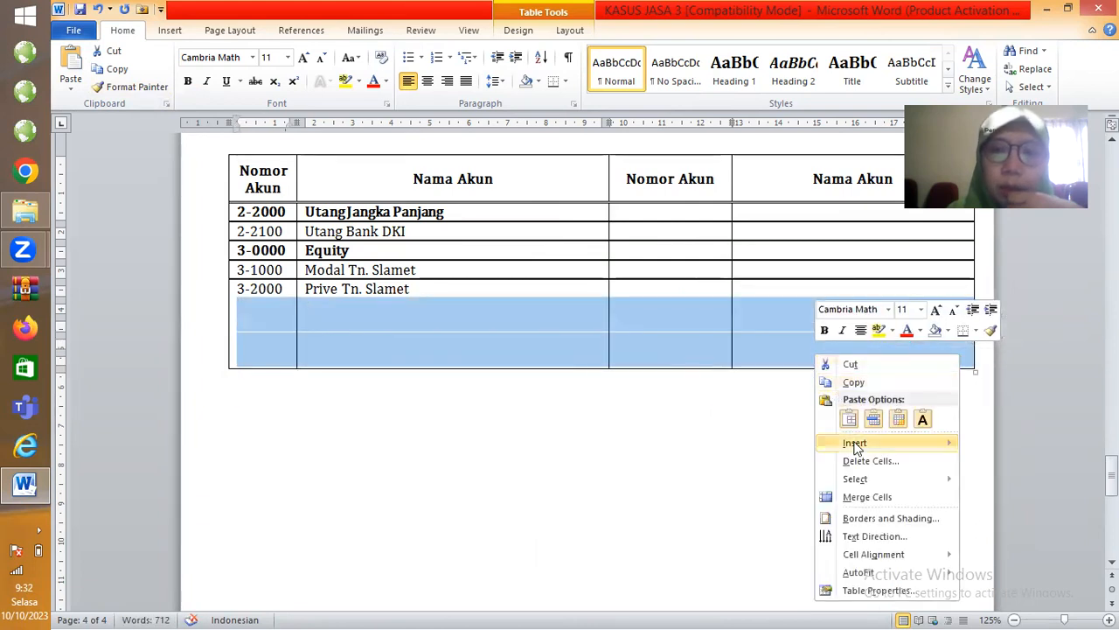
pyautogui.moveTo(854, 442)
pyautogui.click(759, 499)
pyautogui.moveTo(283, 312); pyautogui.dragTo(816, 426)
pyautogui.rightClick(816, 426)
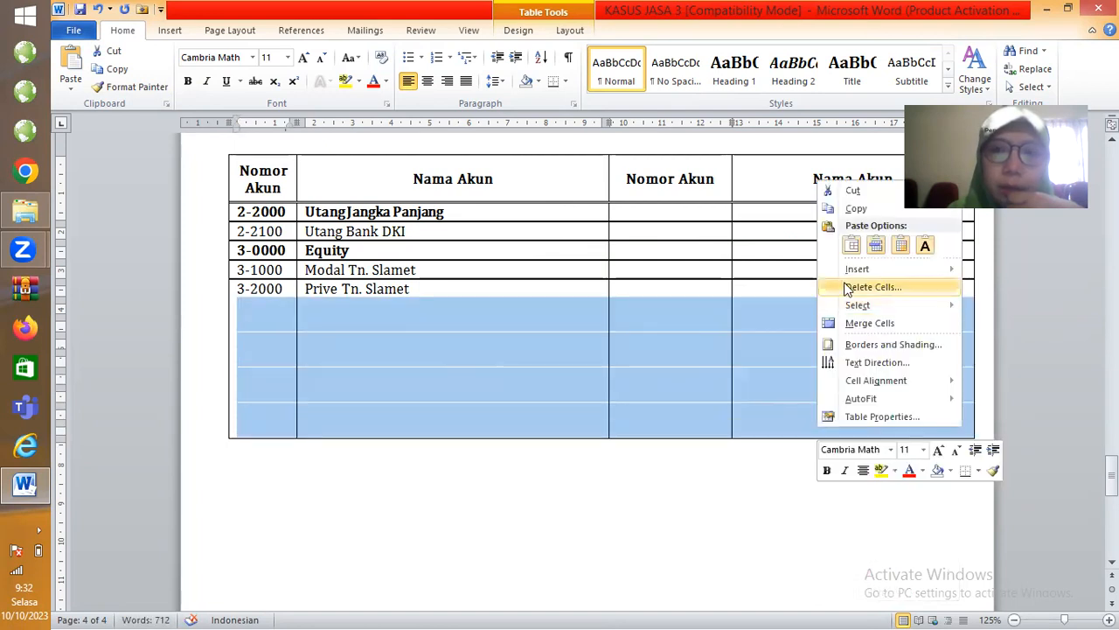
pyautogui.moveTo(859, 270)
pyautogui.click(737, 324)
# Paste the cut accounts into the first two columns, starting in the blank row directly below 3-2000.
pyautogui.click(294, 311)
pyautogui.click(83, 54)
pyautogui.scroll(-3, 420, 394)
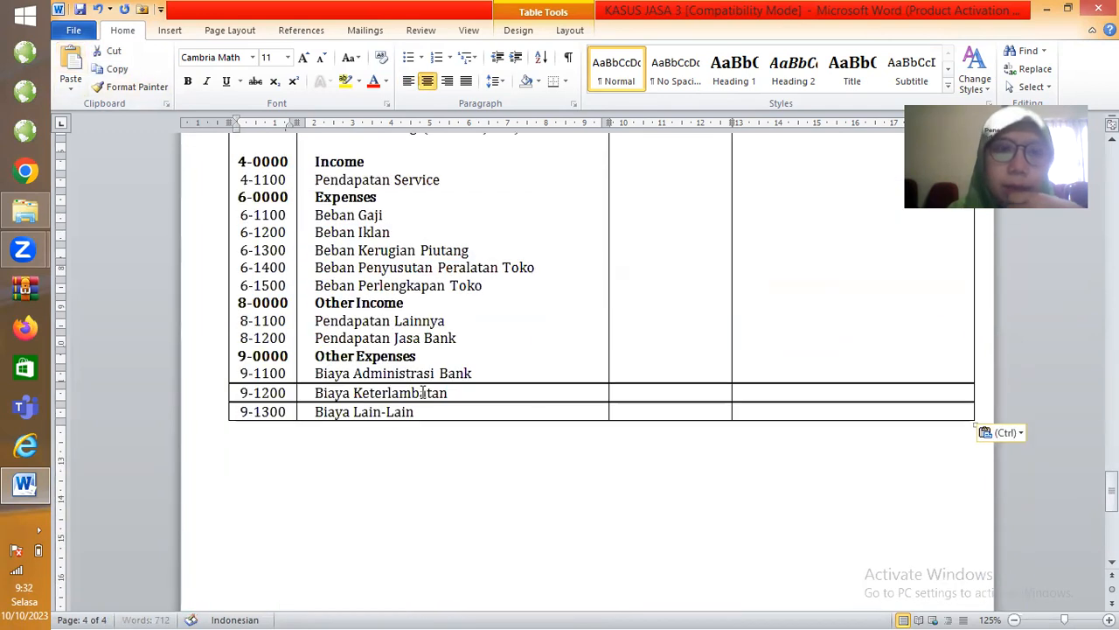
pyautogui.scroll(3, 425, 378)
pyautogui.scroll(15, 426, 378)
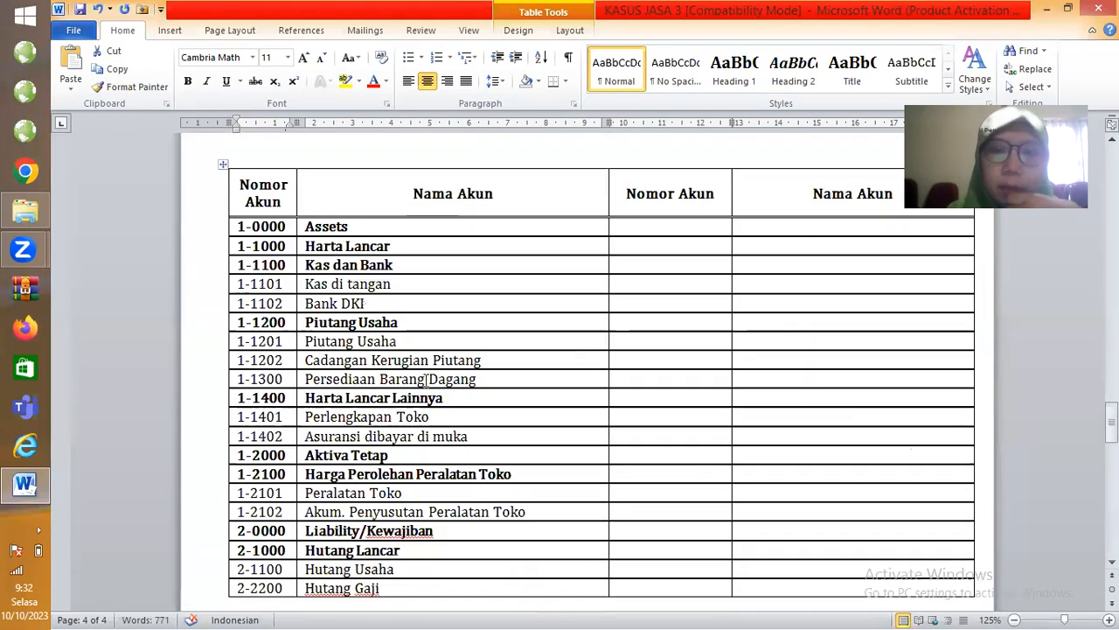
# Delete the last Nama Akun column and retitle the second Nomor Akun column JUMLAH.
pyautogui.click(650, 193)
pyautogui.moveTo(673, 193); pyautogui.dragTo(749, 195)
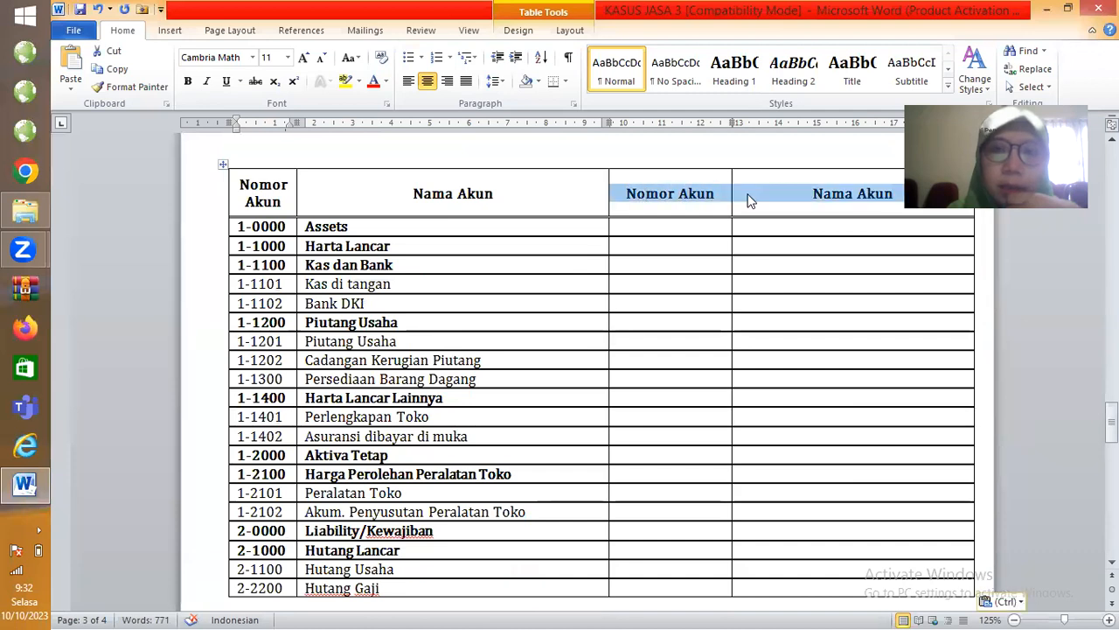
pyautogui.click(765, 167)
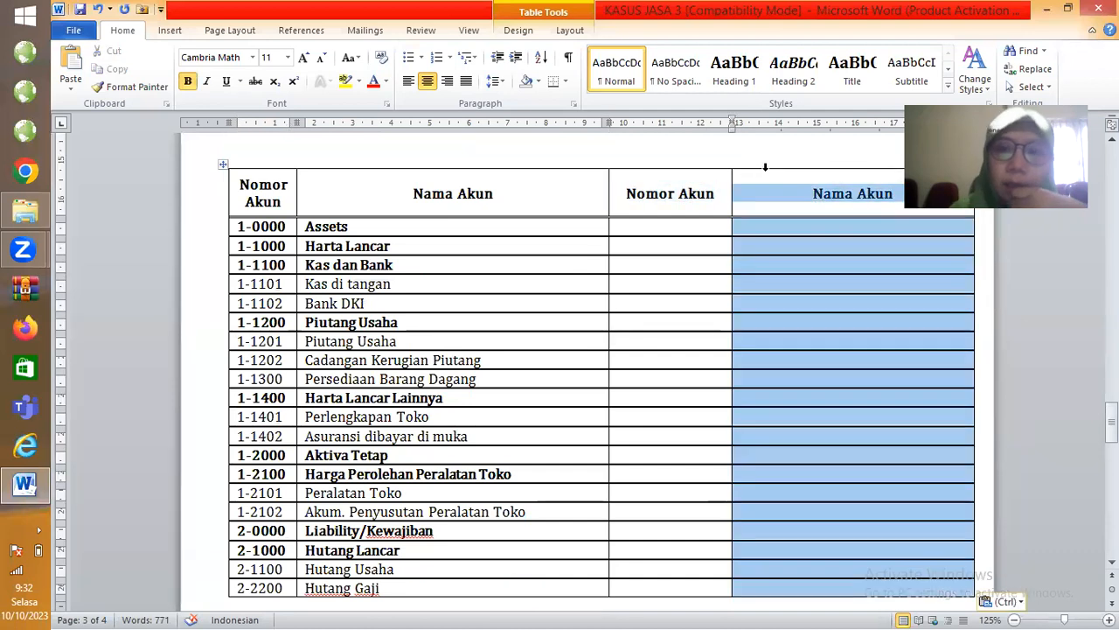
pyautogui.press('BackSpace')
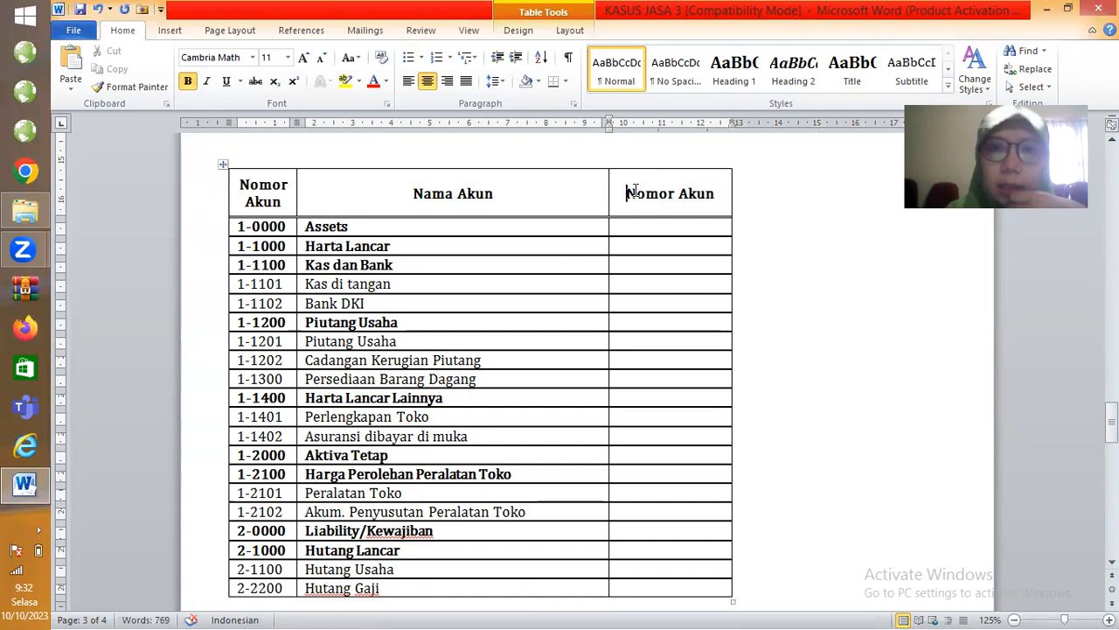
pyautogui.moveTo(627, 192); pyautogui.dragTo(719, 194)
pyautogui.write('JUMLAH')
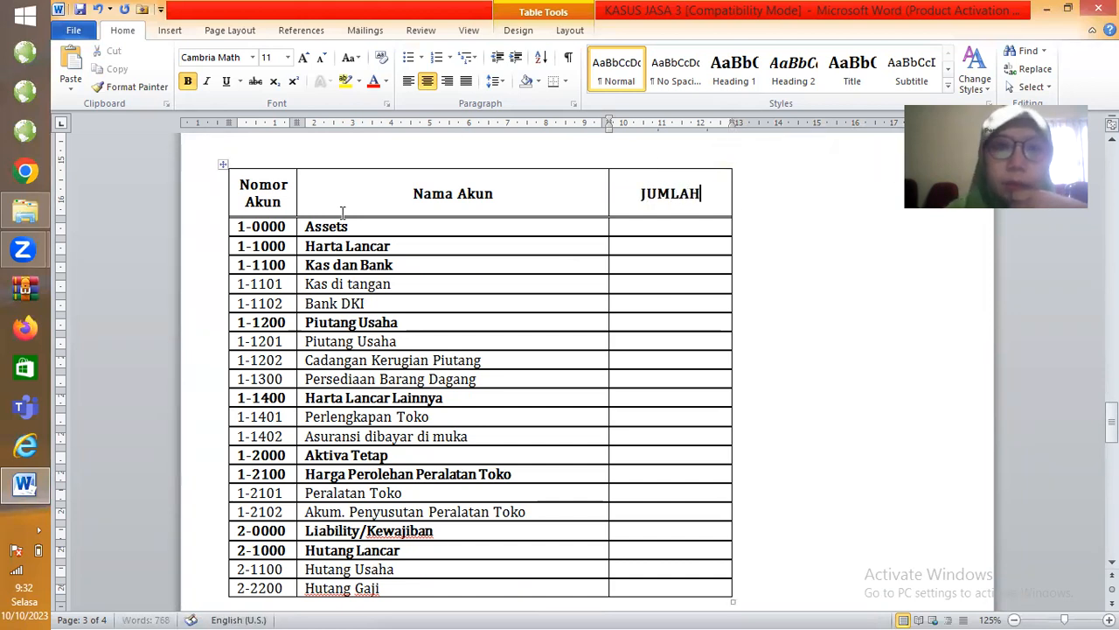
# Undo the JUMLAH retitling and the deletion of the last Nama Akun column.
pyautogui.rightClick(289, 226)
pyautogui.click(97, 10)
pyautogui.click(96, 10)
pyautogui.click(96, 9)
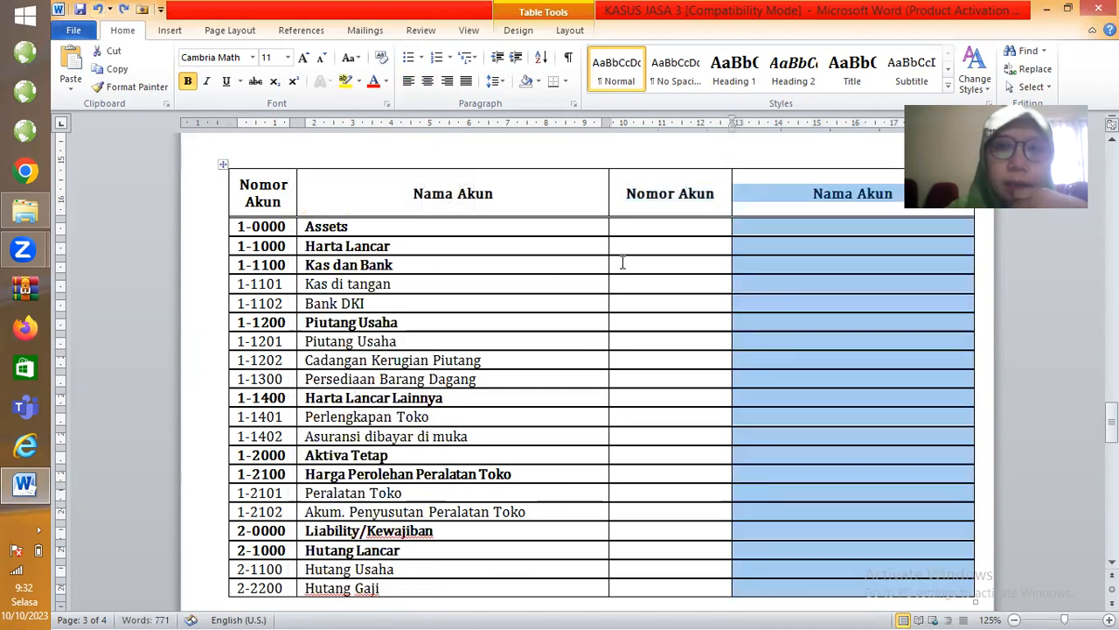
pyautogui.click(669, 229)
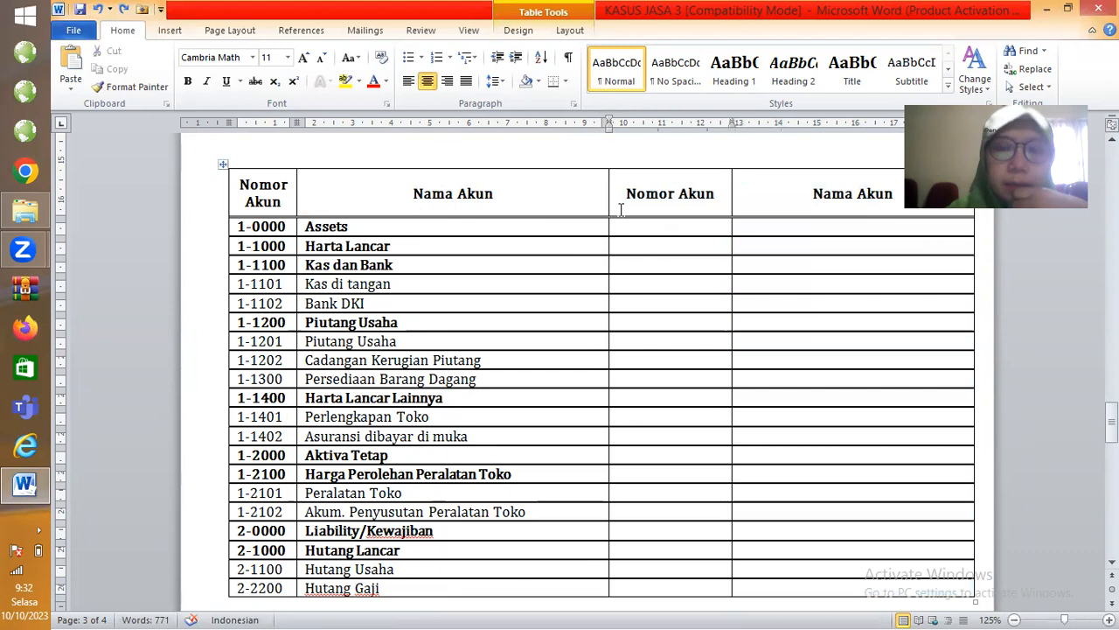
# Try inserting a blank column after the first Nomor Akun column, and undo the insertion.
pyautogui.rightClick(289, 227)
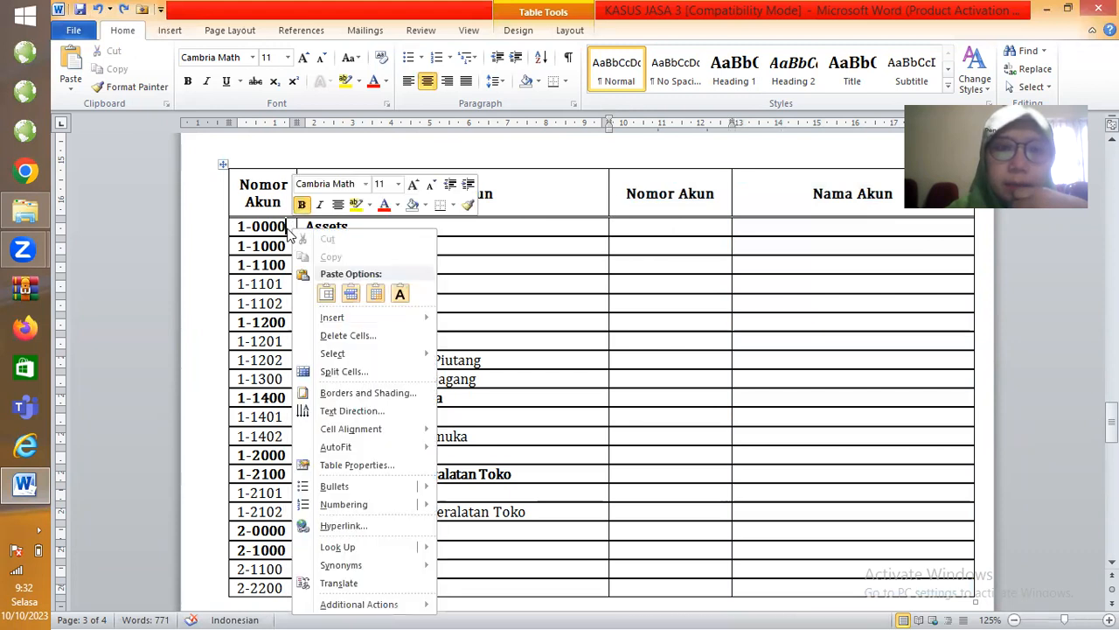
pyautogui.moveTo(350, 317)
pyautogui.click(490, 373)
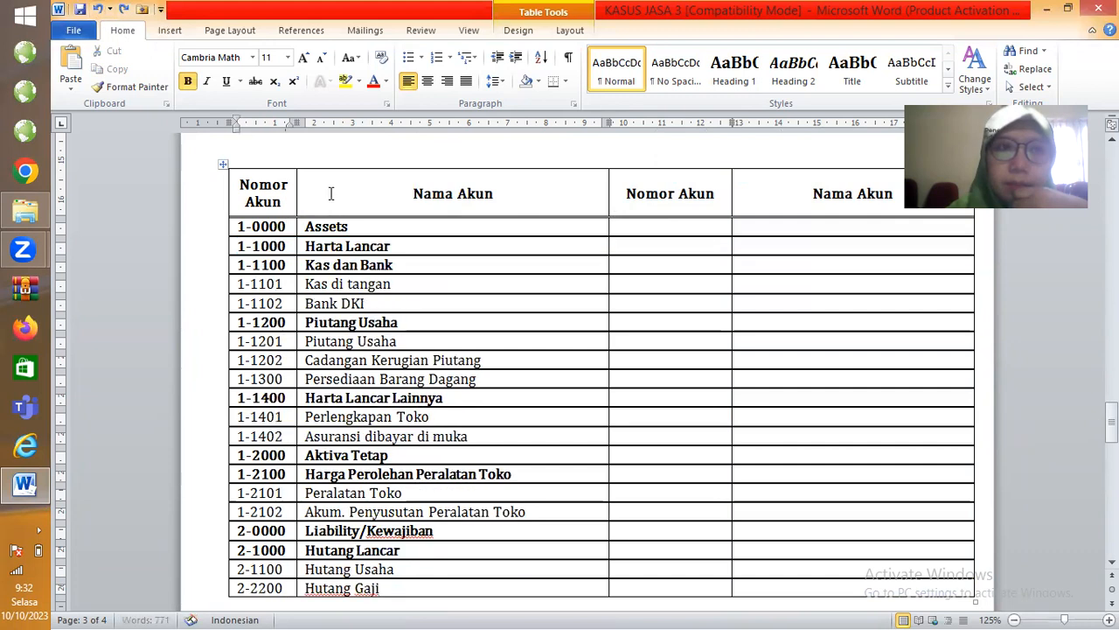
pyautogui.rightClick(289, 227)
pyautogui.moveTo(354, 320)
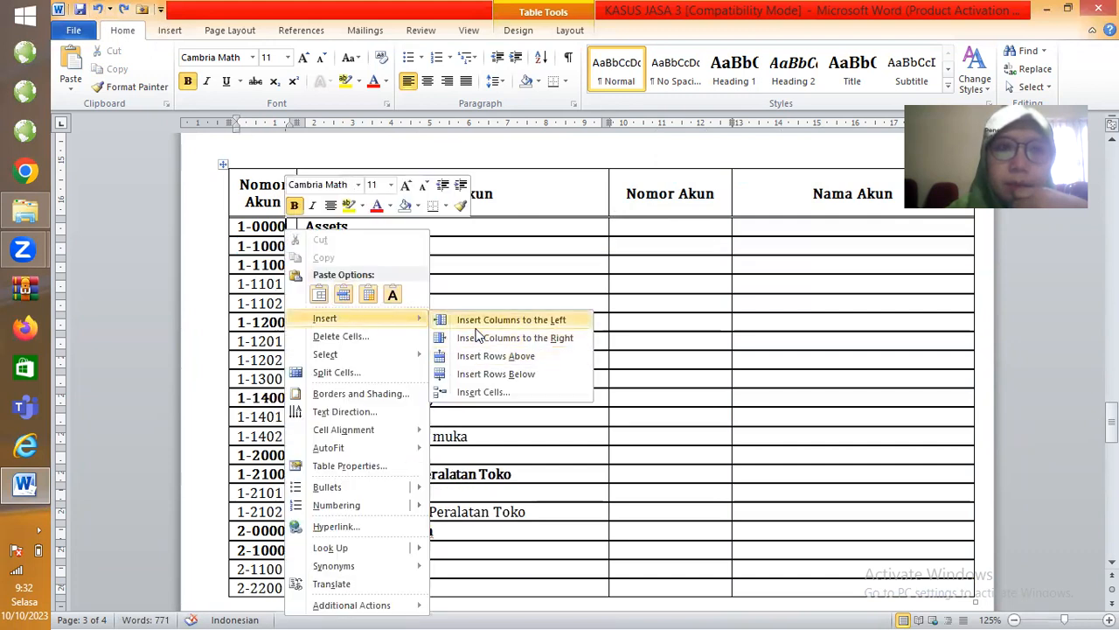
pyautogui.click(477, 337)
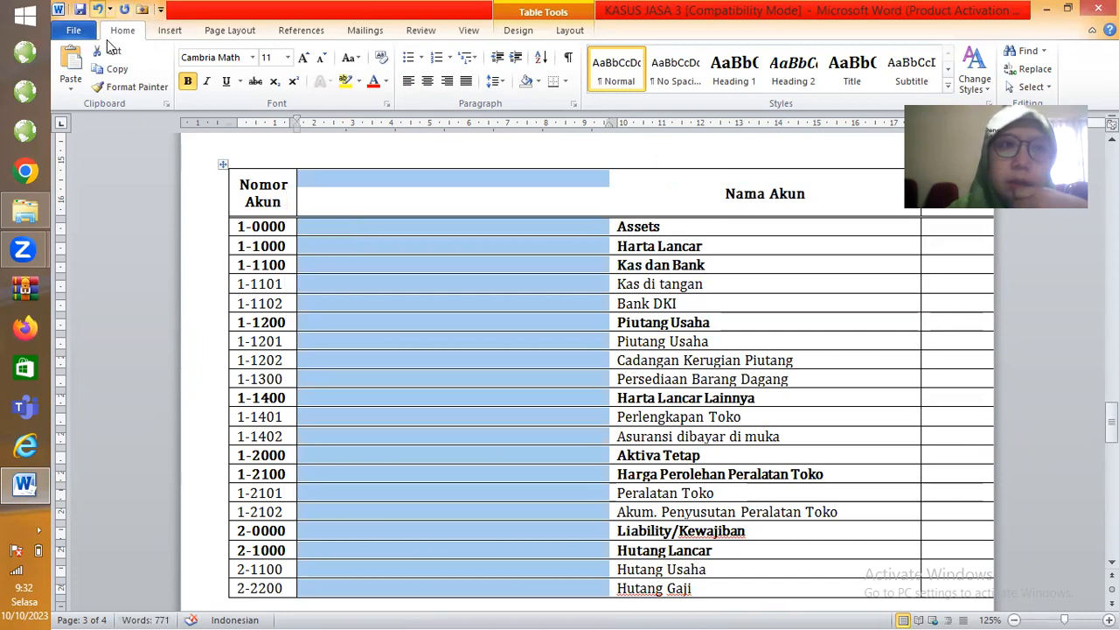
pyautogui.click(97, 9)
# Insert a blank row above the 1-0000 Assets row, directly under the table header.
pyautogui.rightClick(262, 236)
pyautogui.moveTo(365, 323)
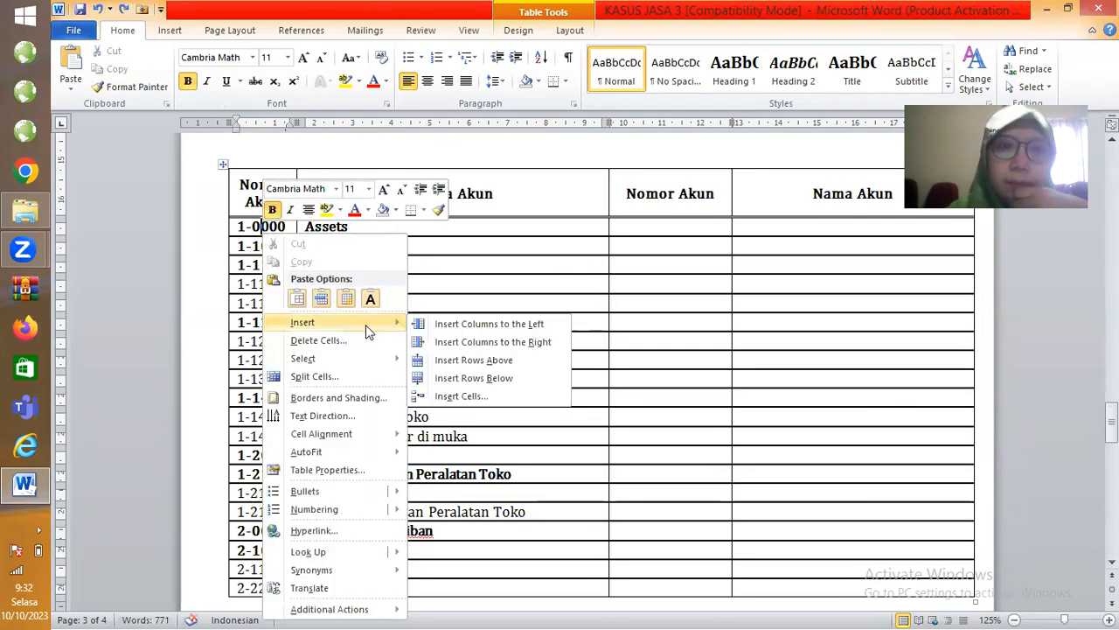
pyautogui.click(473, 360)
pyautogui.click(292, 225)
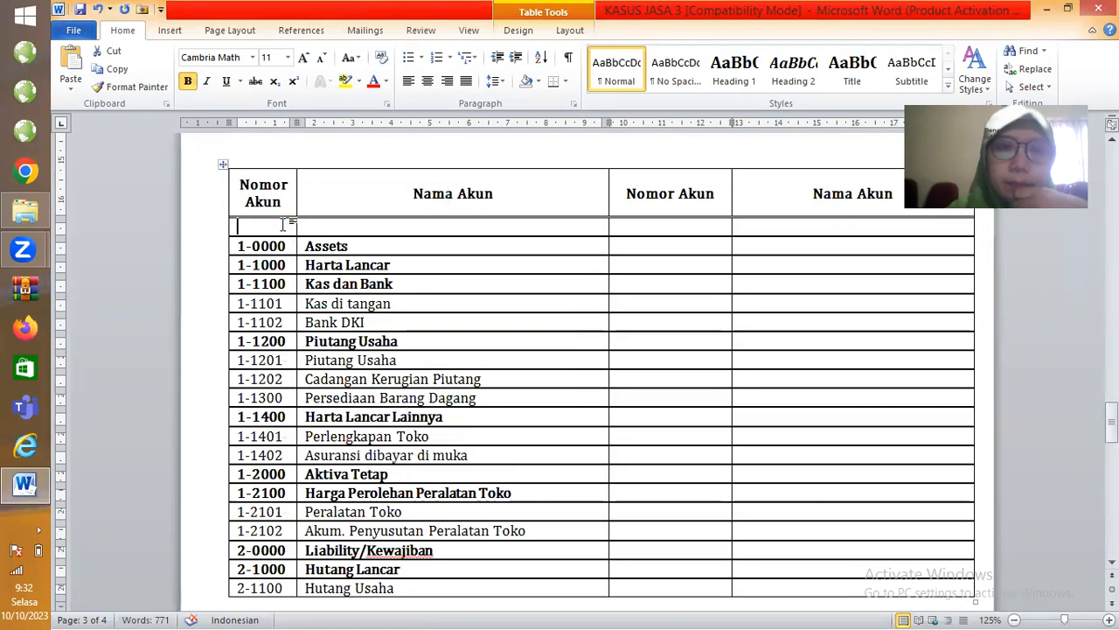
# Clear the headers of the table's last two columns and title the third column SALDO.
pyautogui.moveTo(670, 204); pyautogui.dragTo(767, 199)
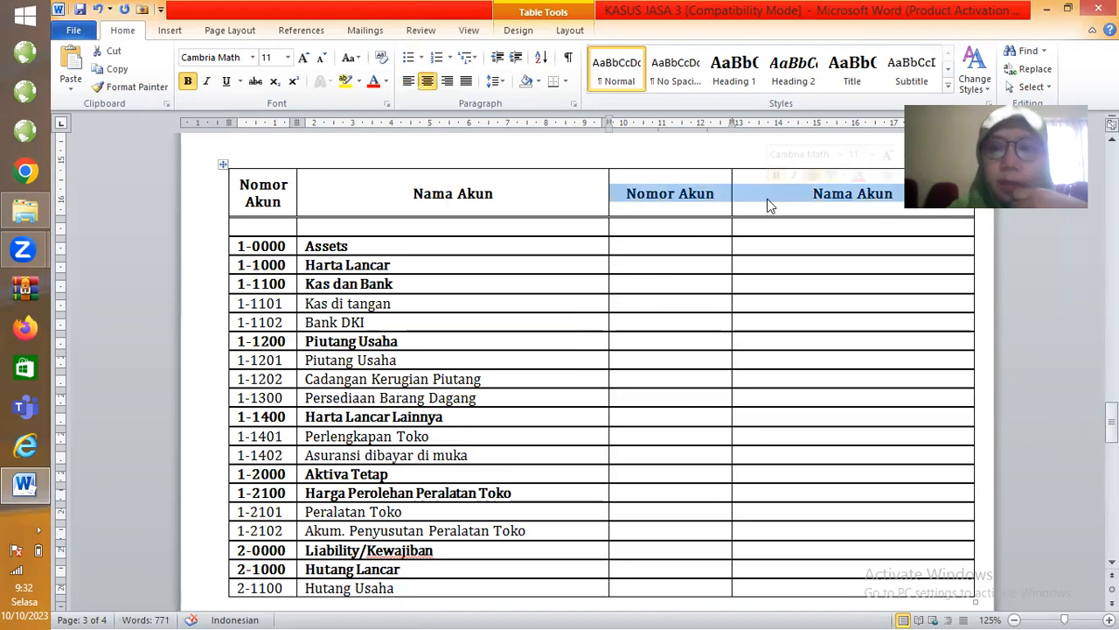
pyautogui.press('Delete')
pyautogui.write('JUMLAH')
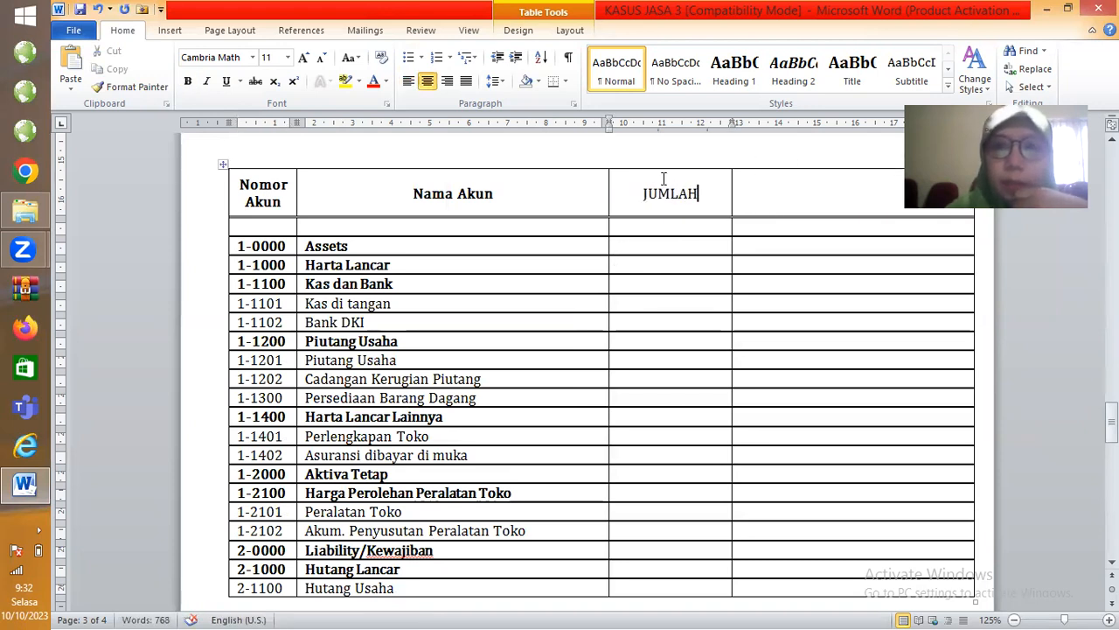
pyautogui.moveTo(643, 193); pyautogui.dragTo(720, 192)
pyautogui.write('SALDO')
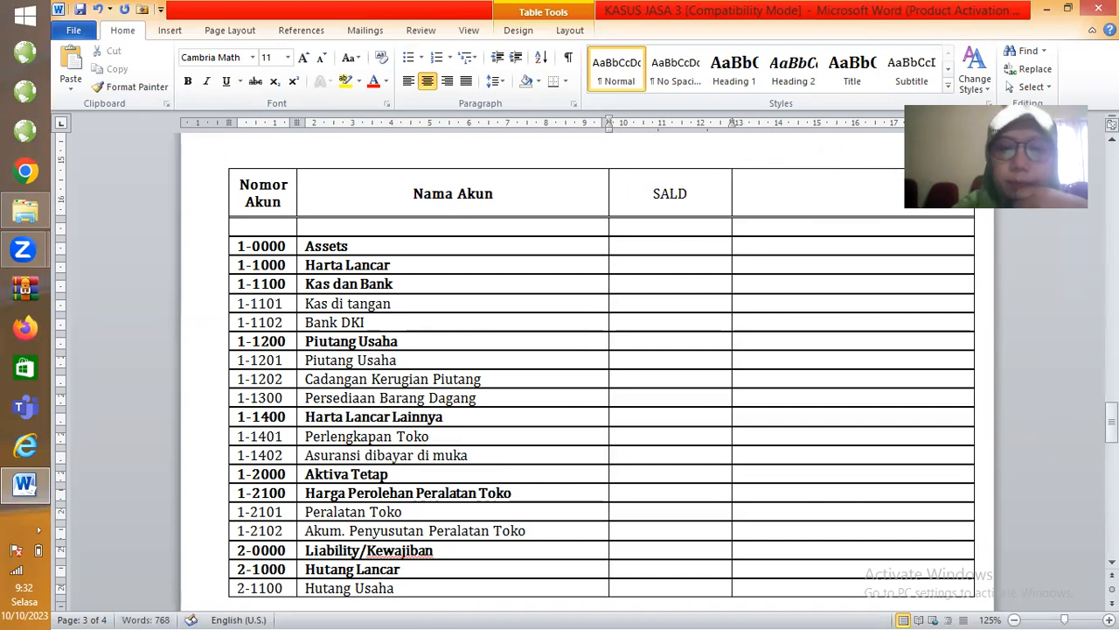
# Label the two cells beneath the SALDO header row DEBET and KREDIT, and centre the contents of both columns' header cells.
pyautogui.click(673, 226)
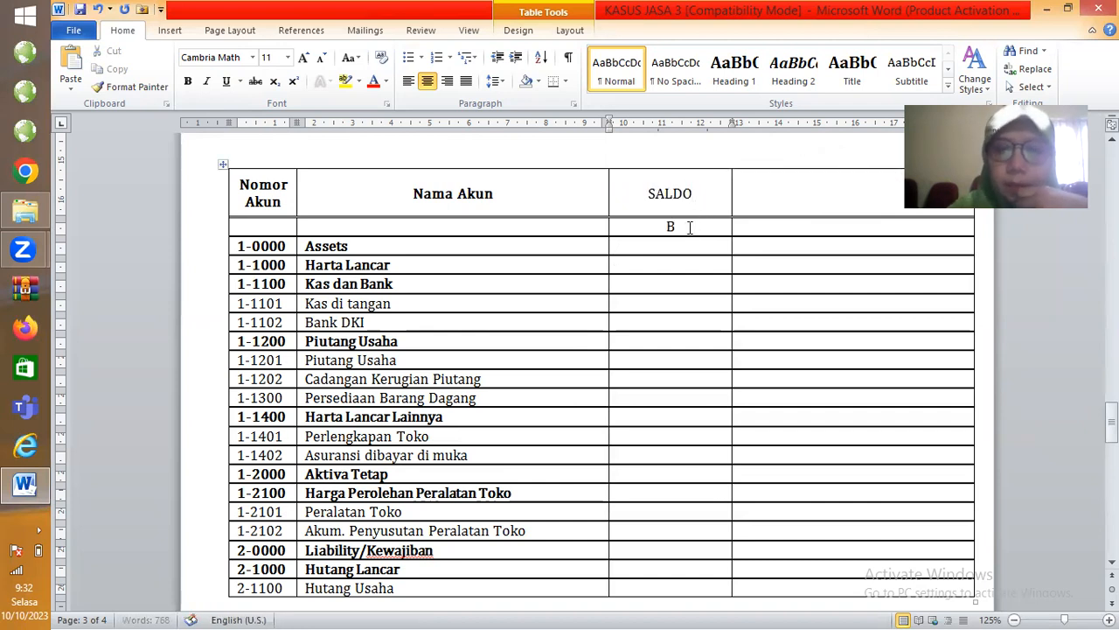
pyautogui.write('DEBET')
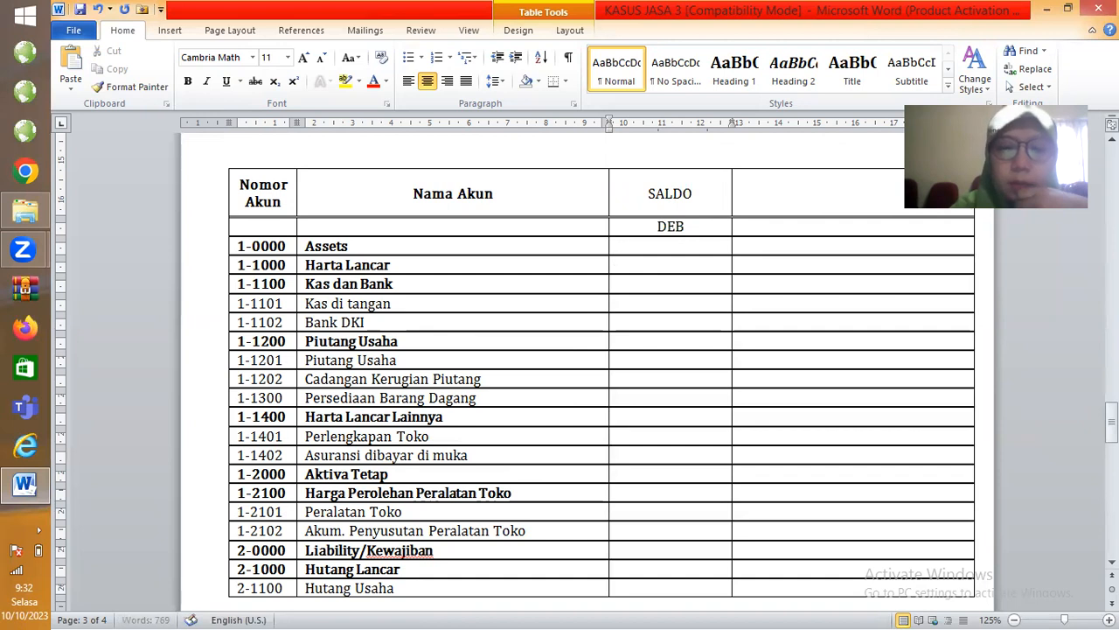
pyautogui.press('Tab')
pyautogui.write('KREDIT')
pyautogui.moveTo(710, 196); pyautogui.dragTo(761, 215)
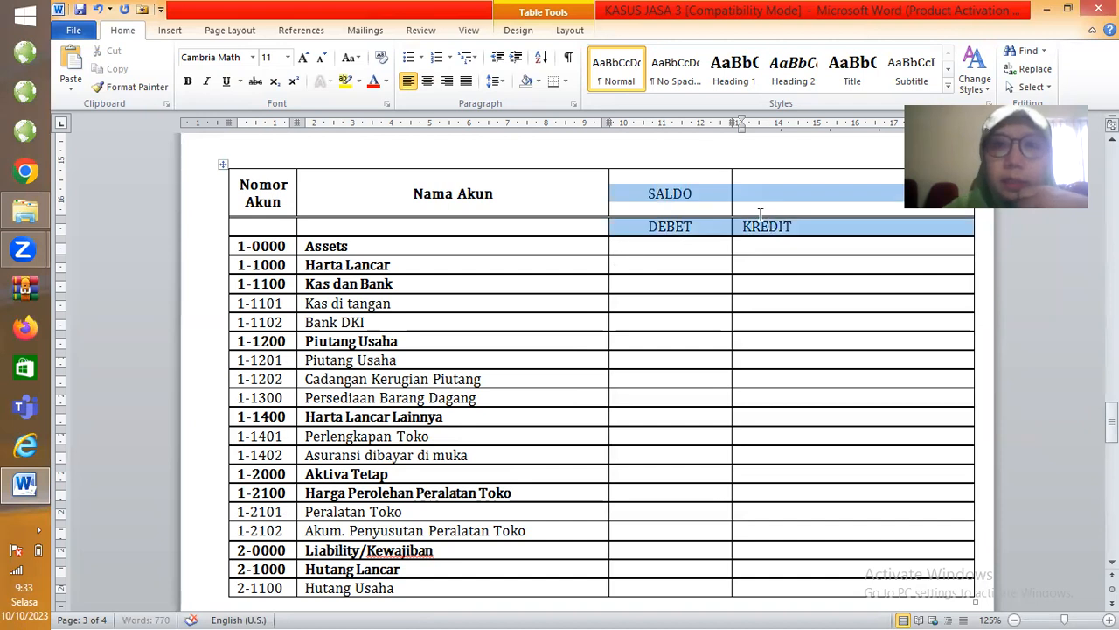
pyautogui.click(428, 81)
pyautogui.click(839, 206)
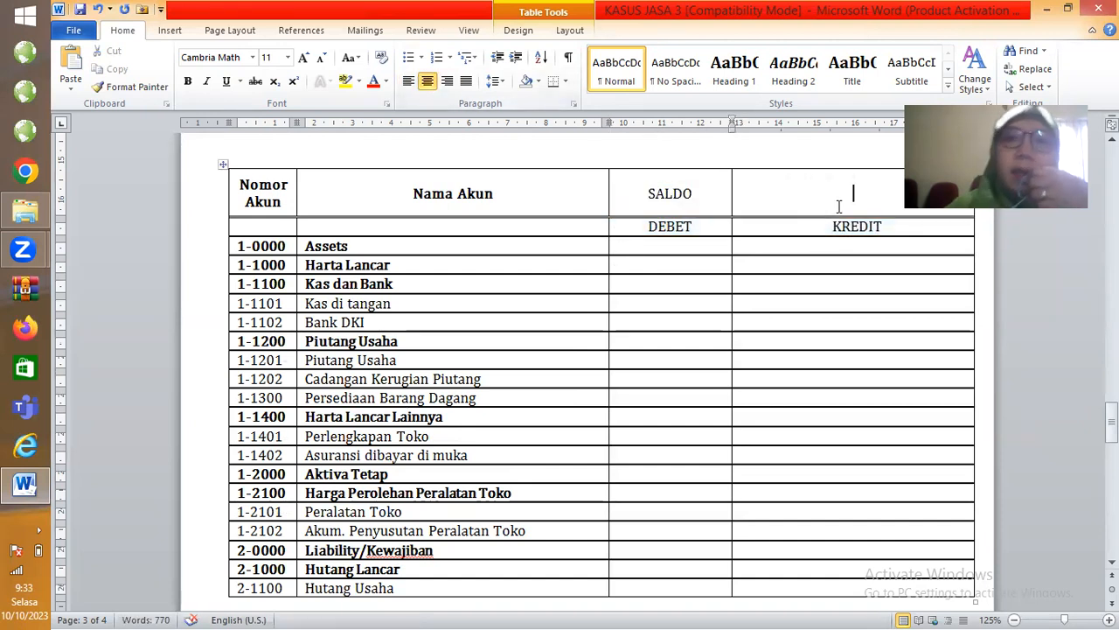
# Merge the SALDO header cell with the blank header cell beside it so it spans the DEBET and KREDIT columns.
pyautogui.moveTo(709, 195); pyautogui.dragTo(766, 205)
pyautogui.rightClick(702, 201)
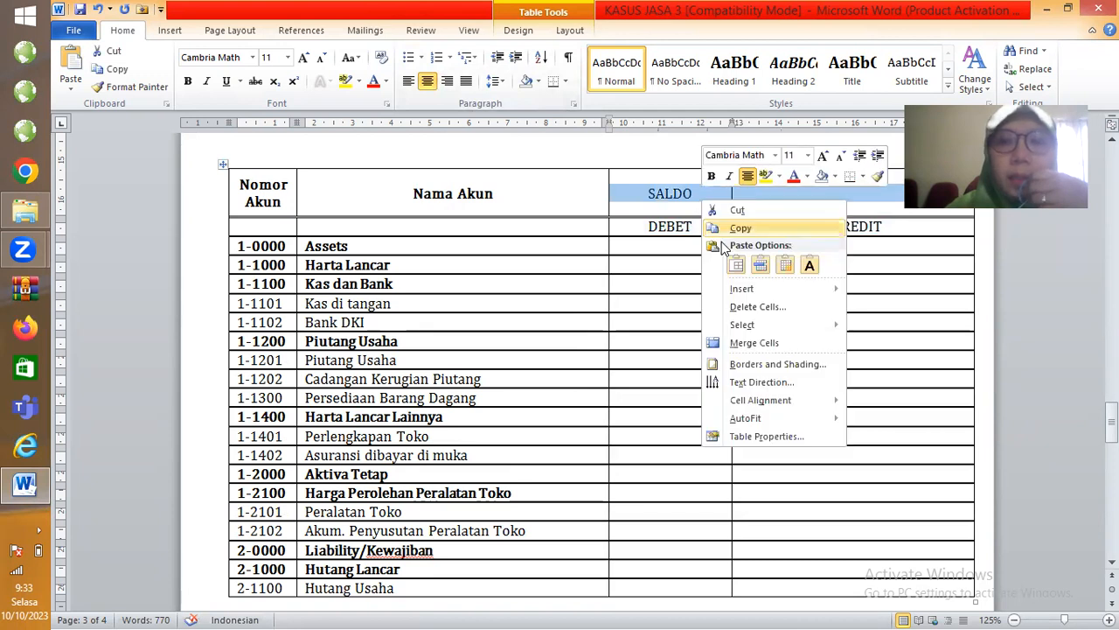
pyautogui.click(754, 343)
pyautogui.click(724, 229)
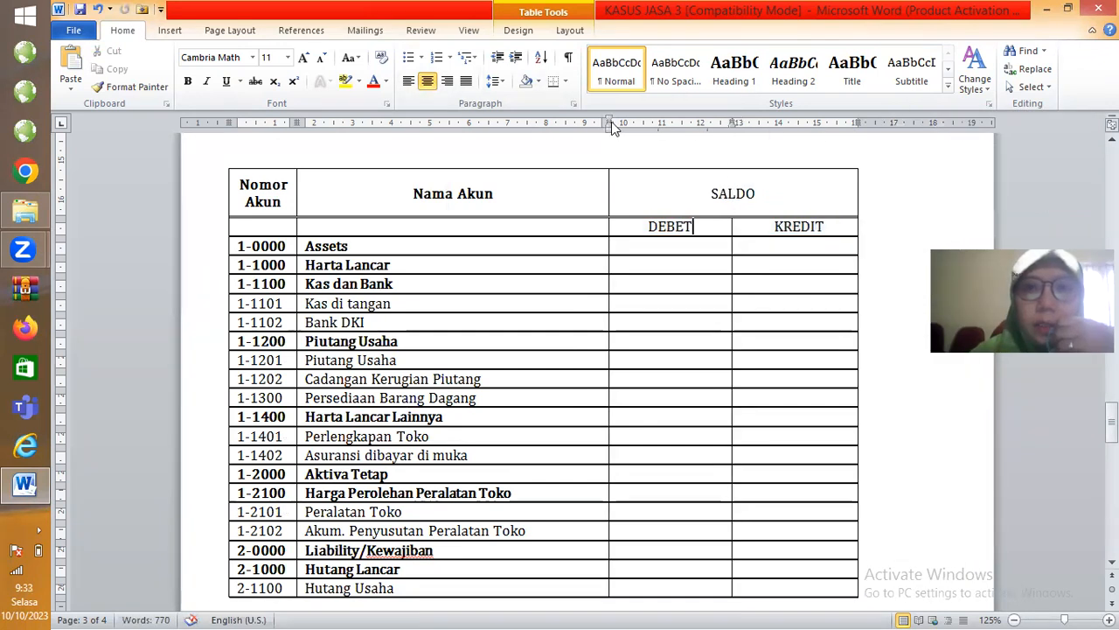
# Indent the DEBET label slightly and widen the DEBET and KREDIT columns of the balance table.
pyautogui.moveTo(614, 120); pyautogui.dragTo(644, 122)
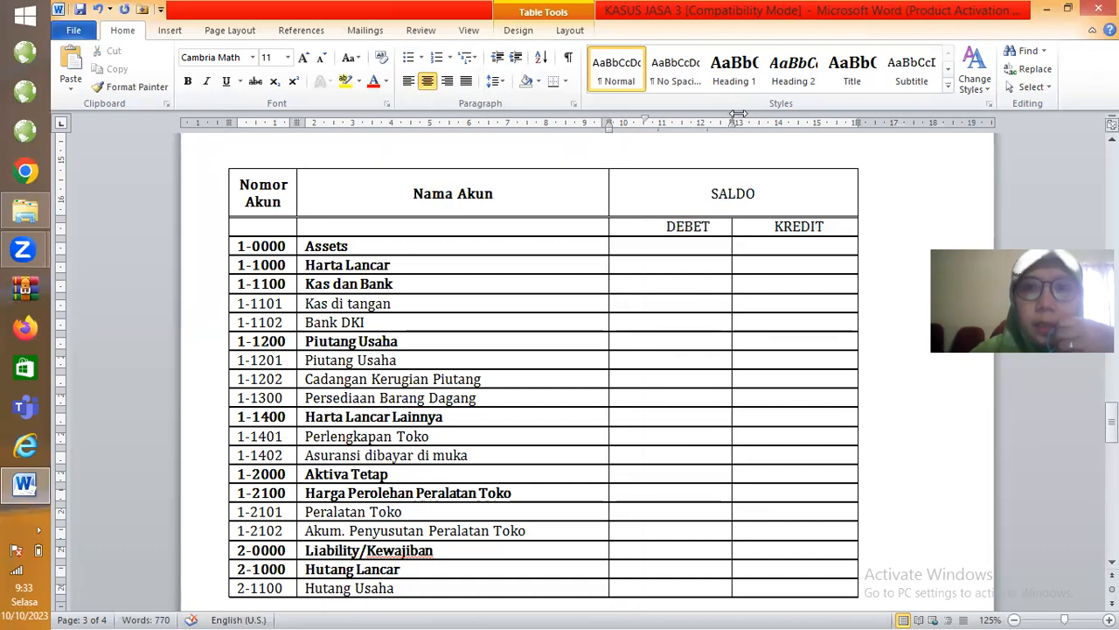
pyautogui.moveTo(733, 119); pyautogui.dragTo(772, 121)
pyautogui.moveTo(892, 123); pyautogui.dragTo(912, 123)
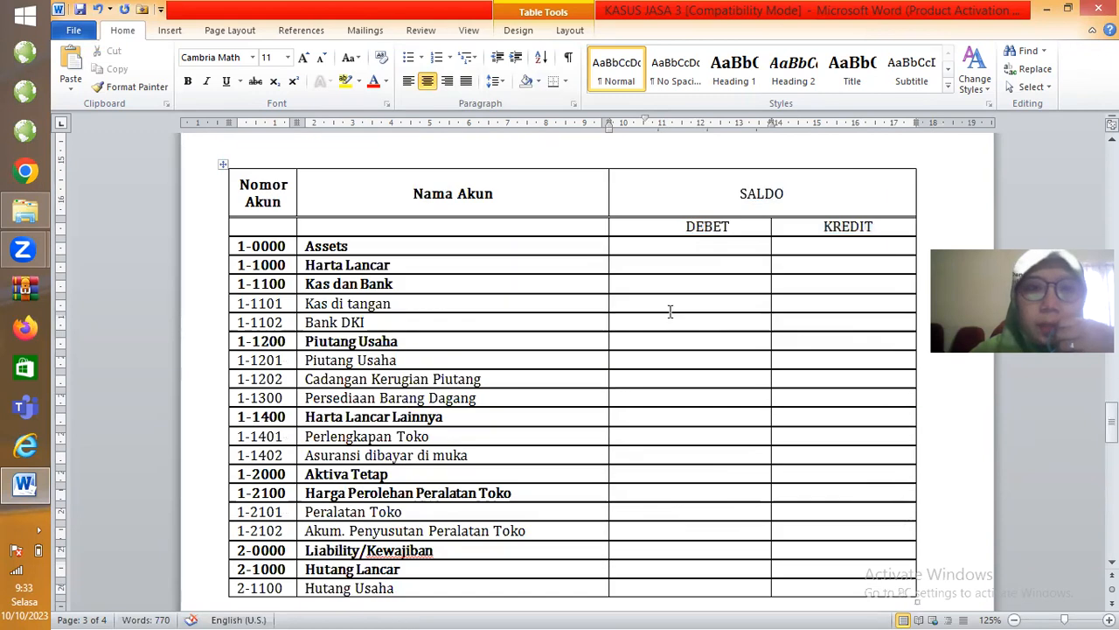
# Enter the cash ledger's debit balance, 59.500.000, in the DEBET column of the Kas di tangan row.
pyautogui.scroll(6, 385, 426)
pyautogui.scroll(-4, 437, 417)
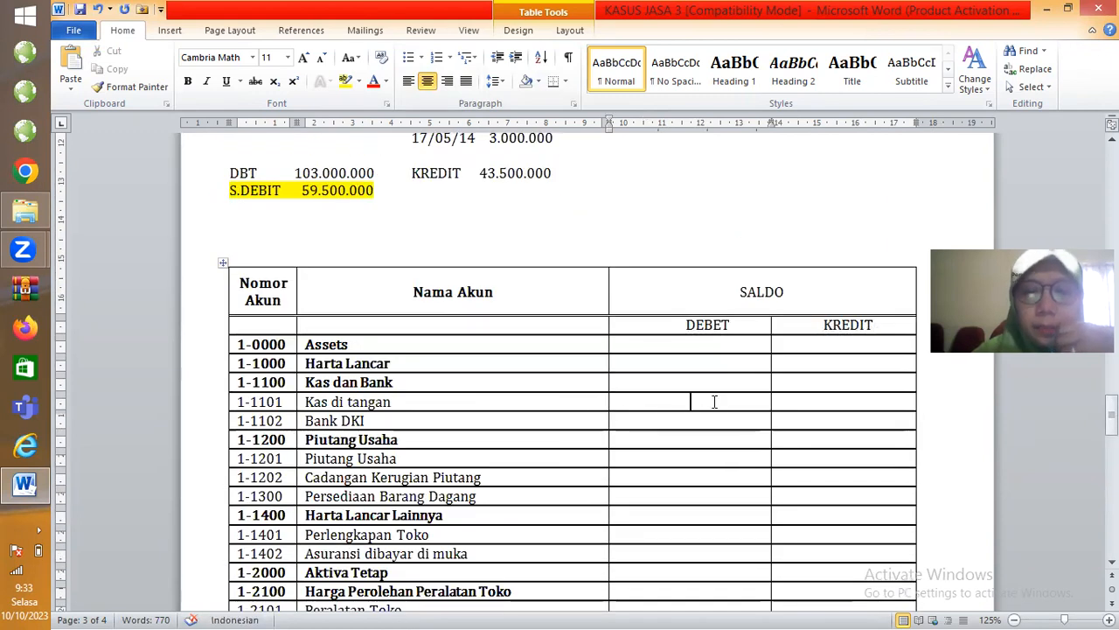
pyautogui.write('59.500.000')
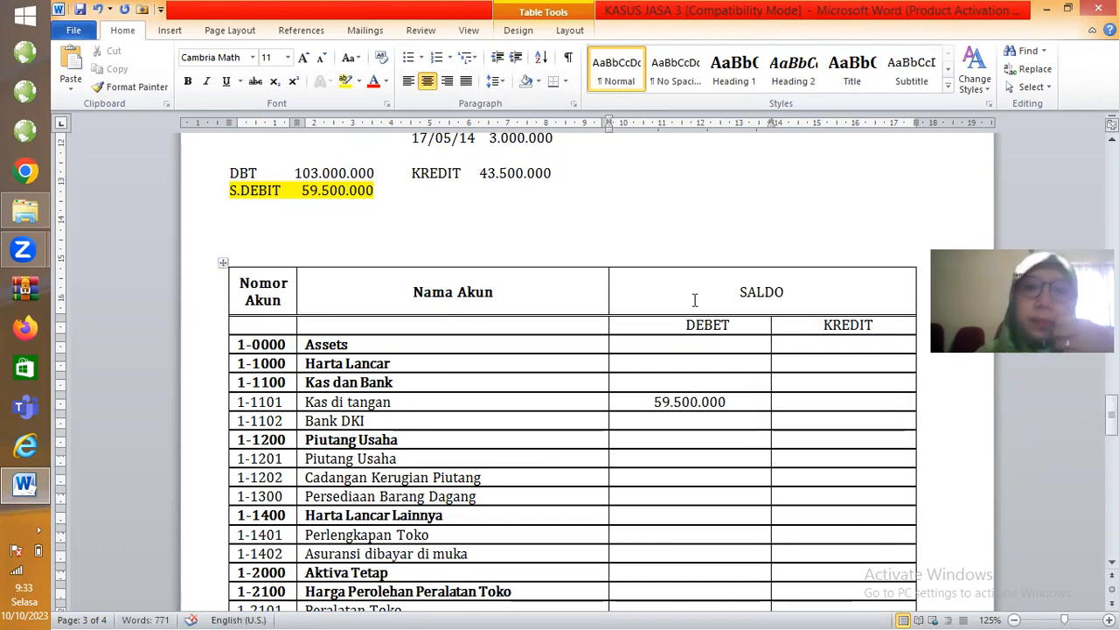
# Enter a dash in the DEBET column for Piutang Usaha, Cadangan Kerugian Piutang and Persediaan Barang Dagang.
pyautogui.scroll(-1, 656, 393)
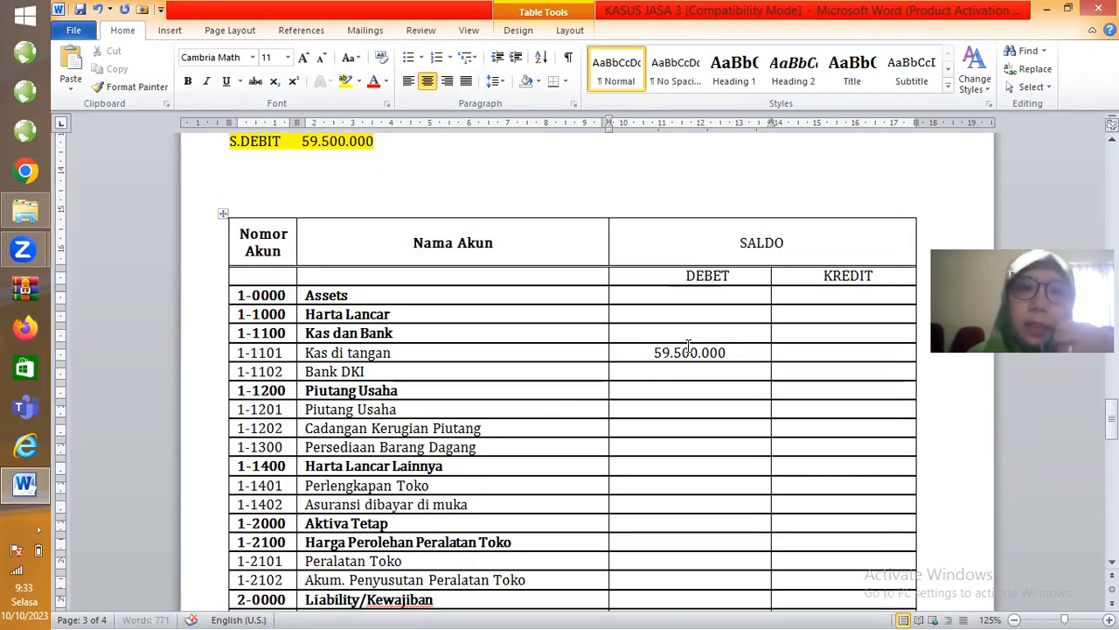
pyautogui.click(677, 408)
pyautogui.write('-')
pyautogui.press('Down')
pyautogui.write('-')
pyautogui.press('Down')
pyautogui.write('-')
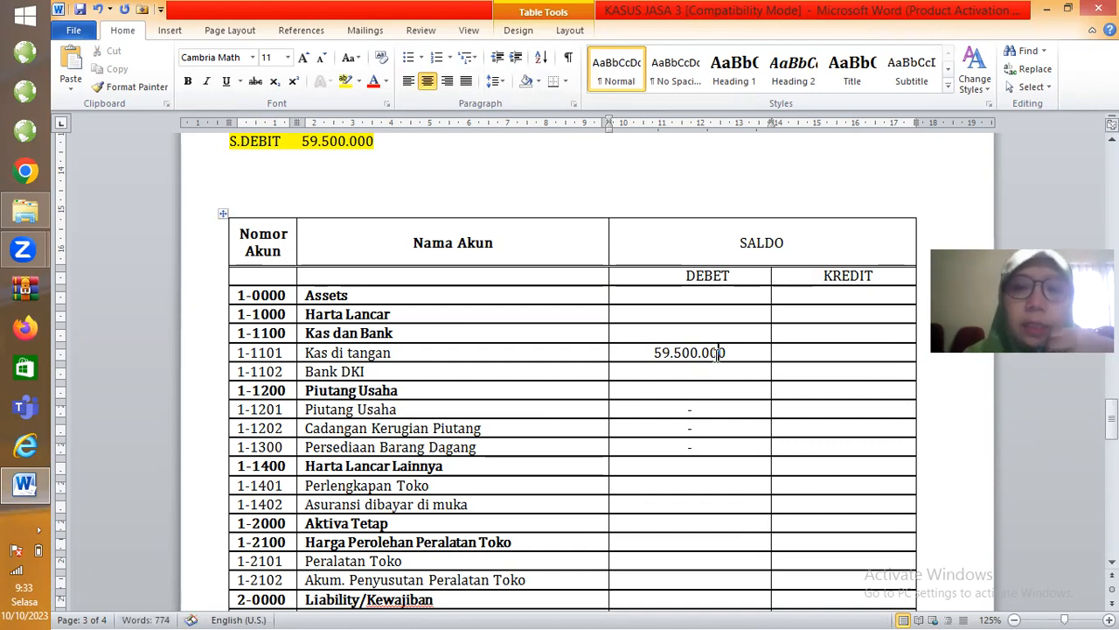
# Examine the balance table's remaining accounts, comparing the asset, liability and equity rows with the income and expense rows.
pyautogui.scroll(-15, 717, 353)
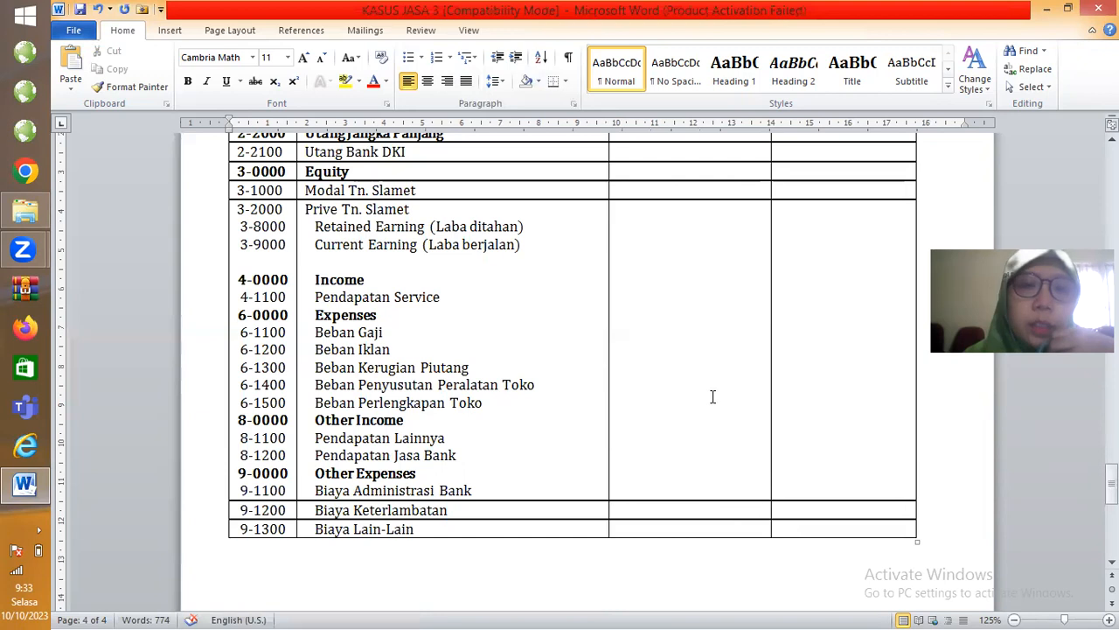
pyautogui.scroll(3, 712, 397)
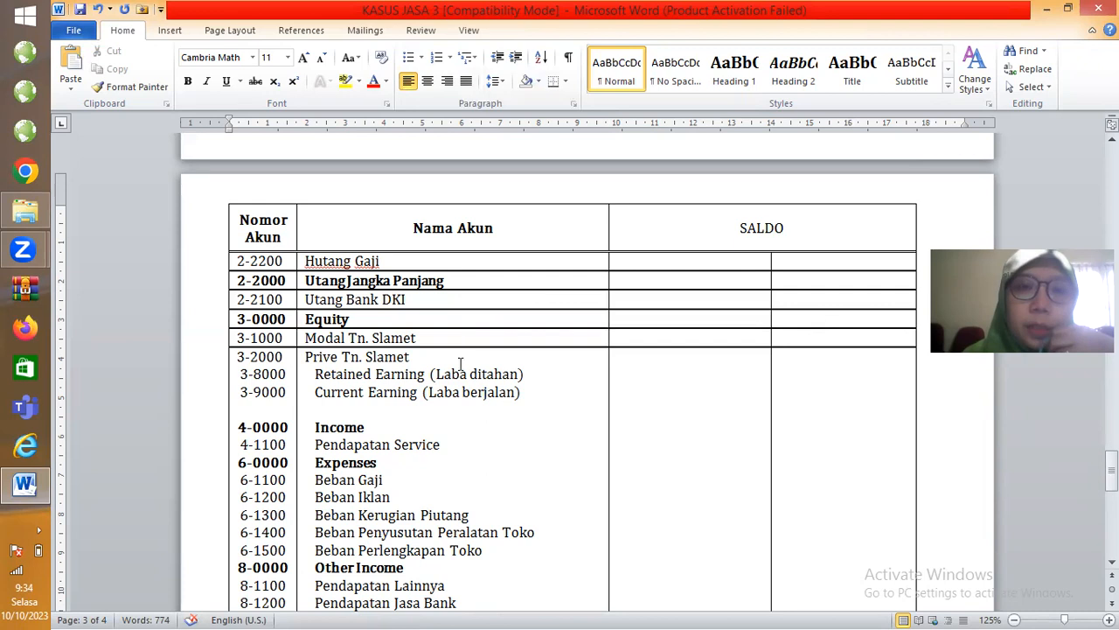
pyautogui.scroll(-3, 461, 363)
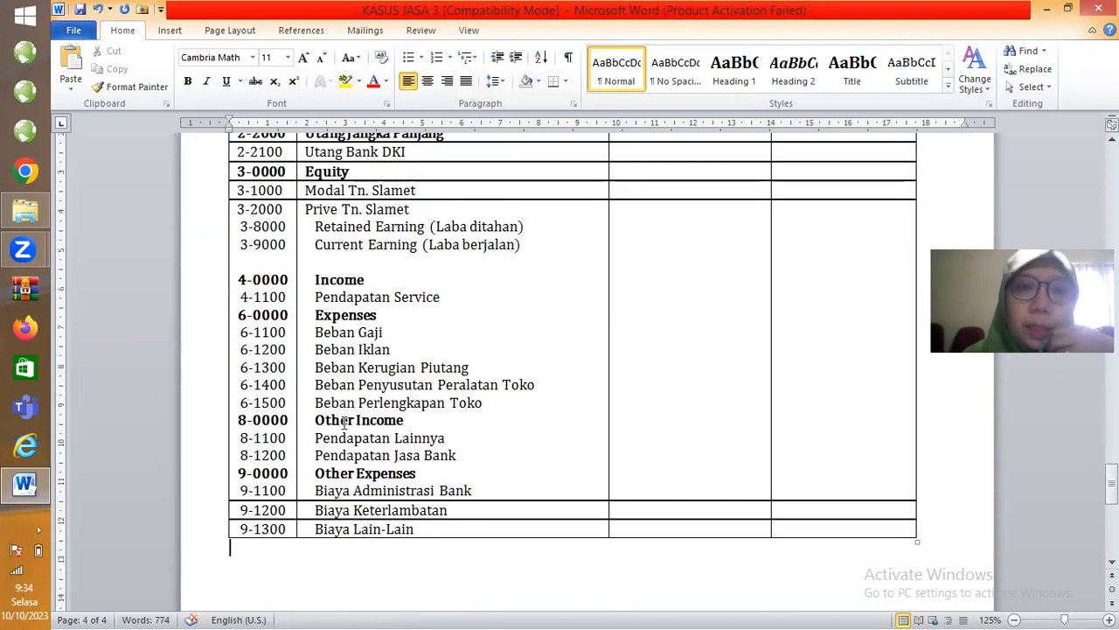
pyautogui.click(315, 297)
pyautogui.moveTo(329, 306); pyautogui.dragTo(424, 492)
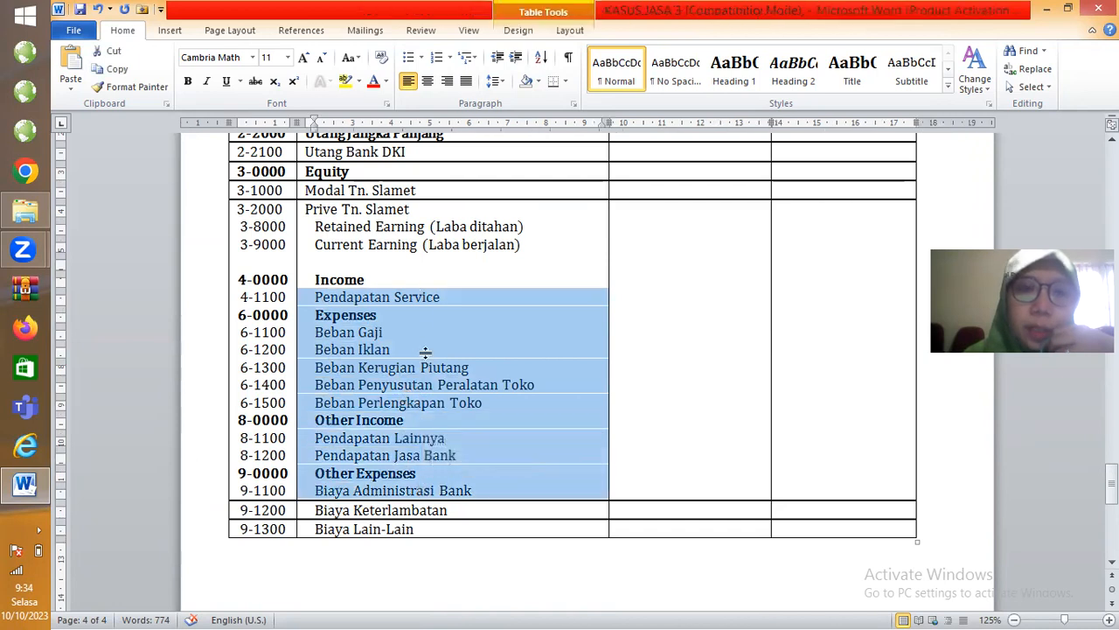
pyautogui.scroll(6, 450, 351)
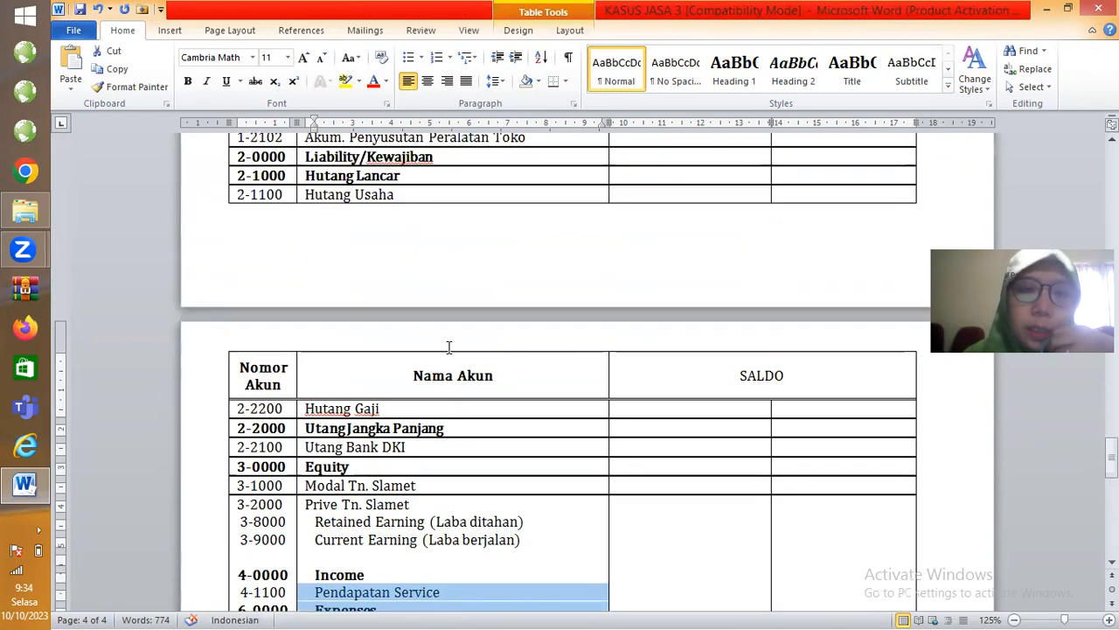
pyautogui.scroll(8, 449, 347)
pyautogui.click(425, 267)
pyautogui.scroll(-8, 416, 376)
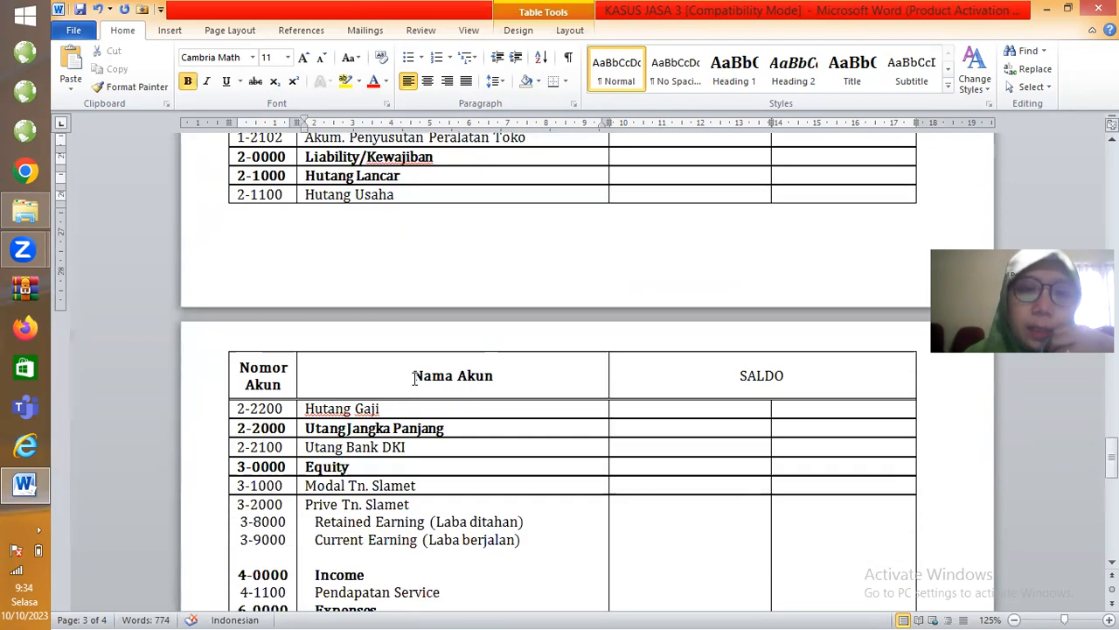
pyautogui.scroll(-6, 415, 376)
pyautogui.moveTo(449, 247); pyautogui.dragTo(458, 217)
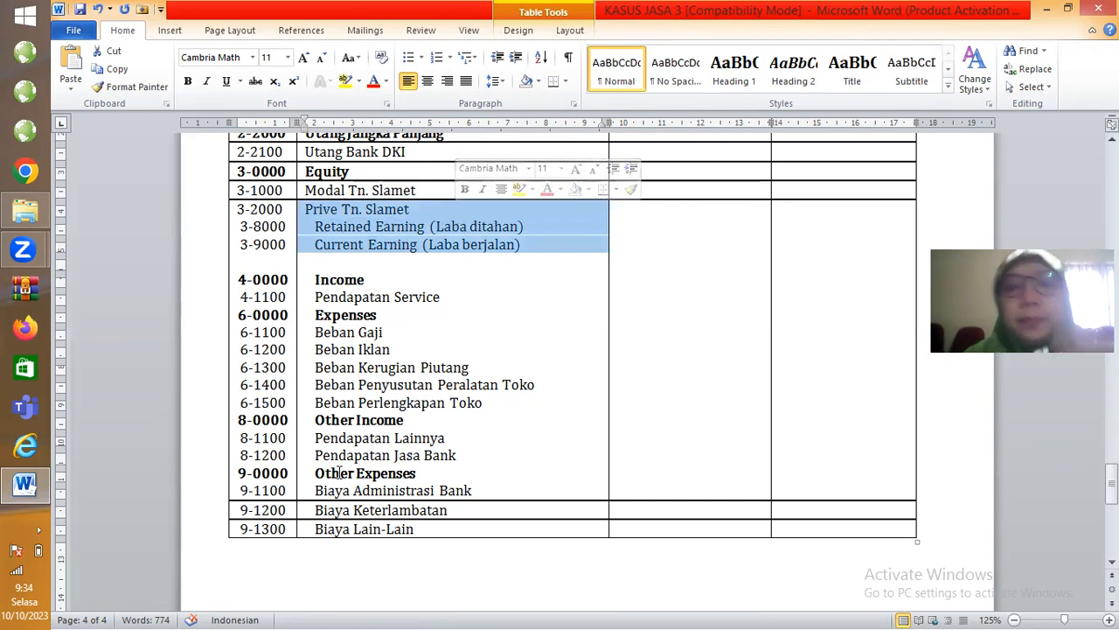
pyautogui.click(509, 313)
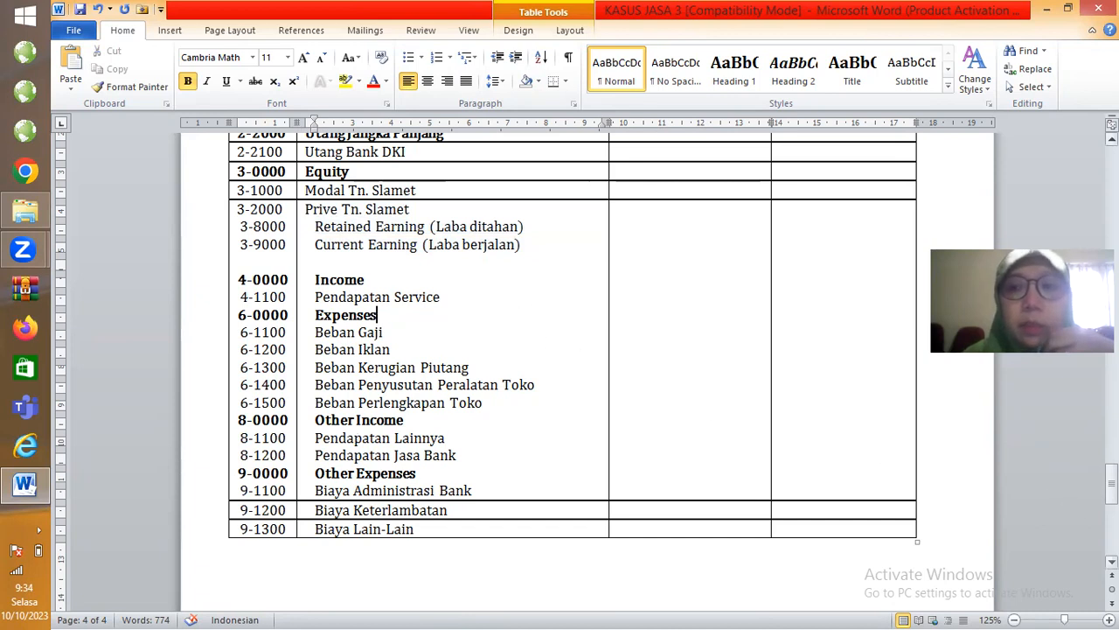
# Return to the POSTING KE BUKU BESAR section and place the insertion point in the blank space below the Kas di tangan ledger.
pyautogui.moveTo(1112, 488); pyautogui.dragTo(1111, 430)
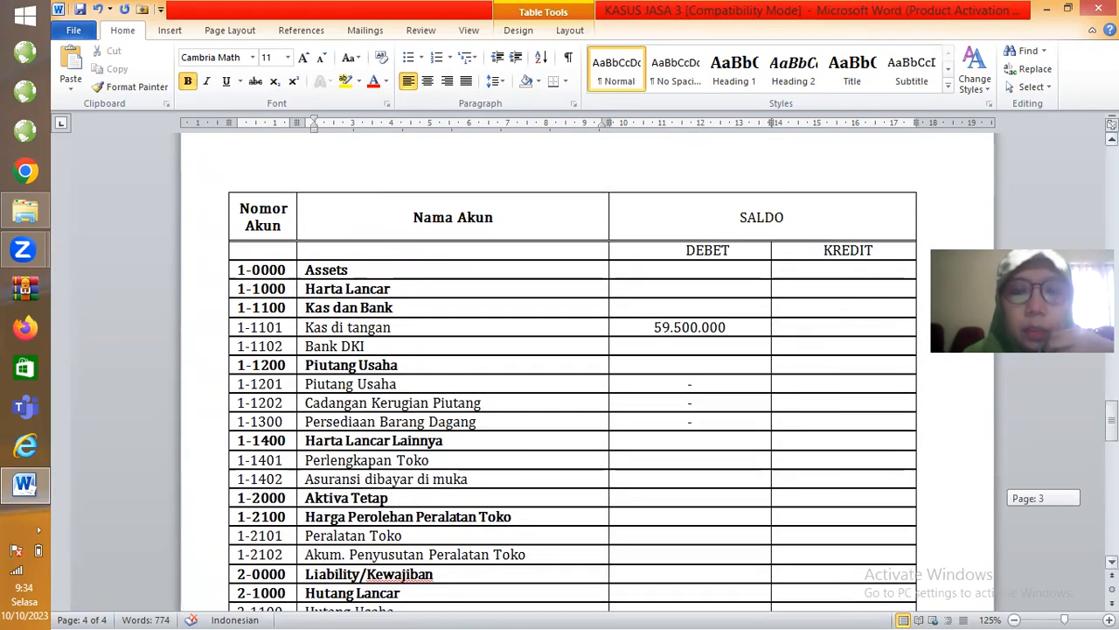
pyautogui.moveTo(1111, 424); pyautogui.dragTo(1088, 397)
pyautogui.click(473, 463)
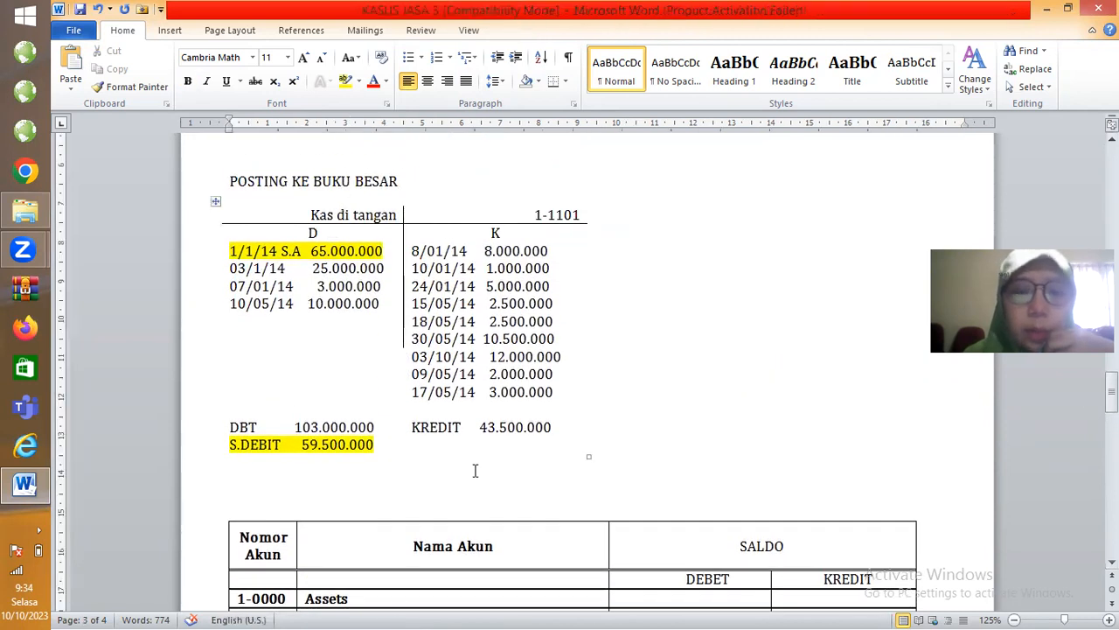